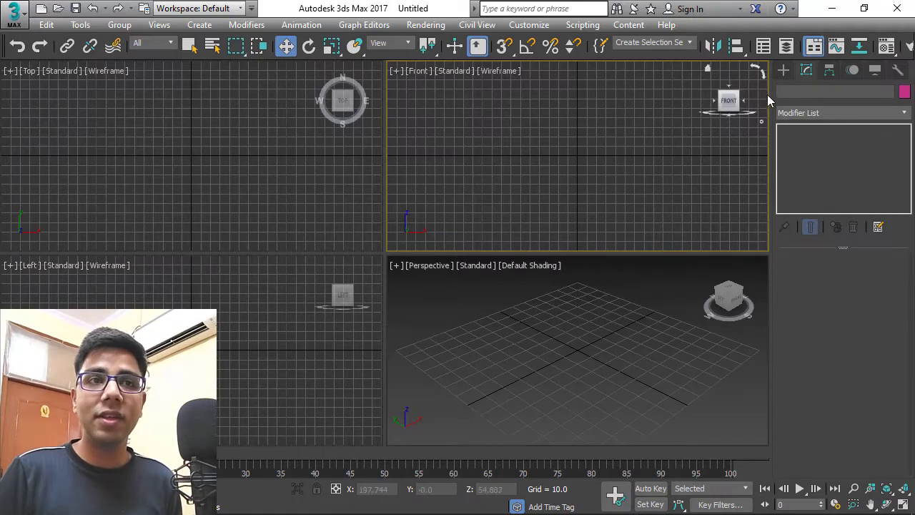
Create a plane about 127 long and 165 wide around the centre of the Front viewport
click(784, 69)
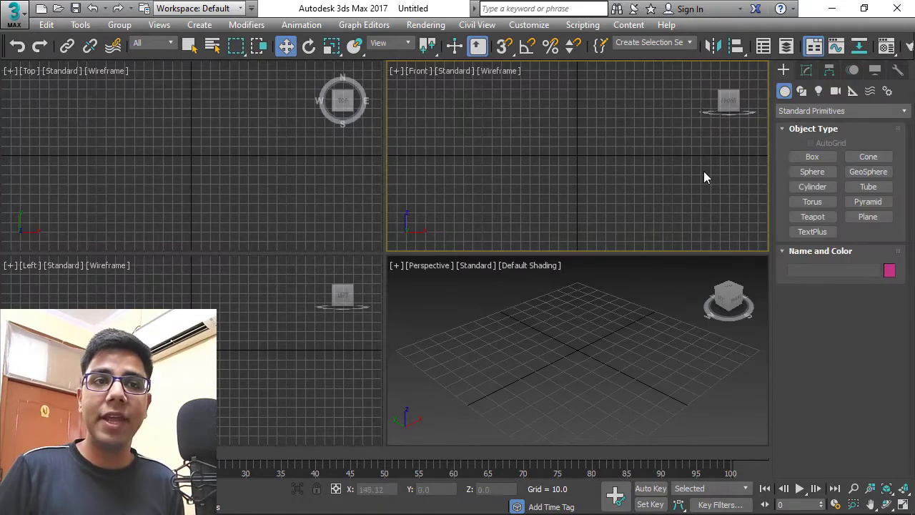
click(869, 217)
drag(492, 96, 651, 221)
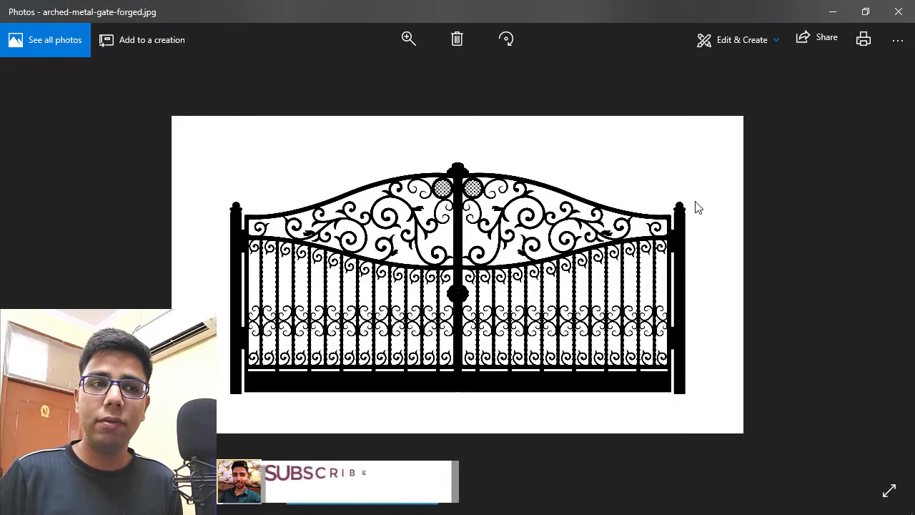
Look up the gate image's dimensions in Photos and, back in 3ds Max, set the plane's length to 444 and width to 800
right_click(633, 177)
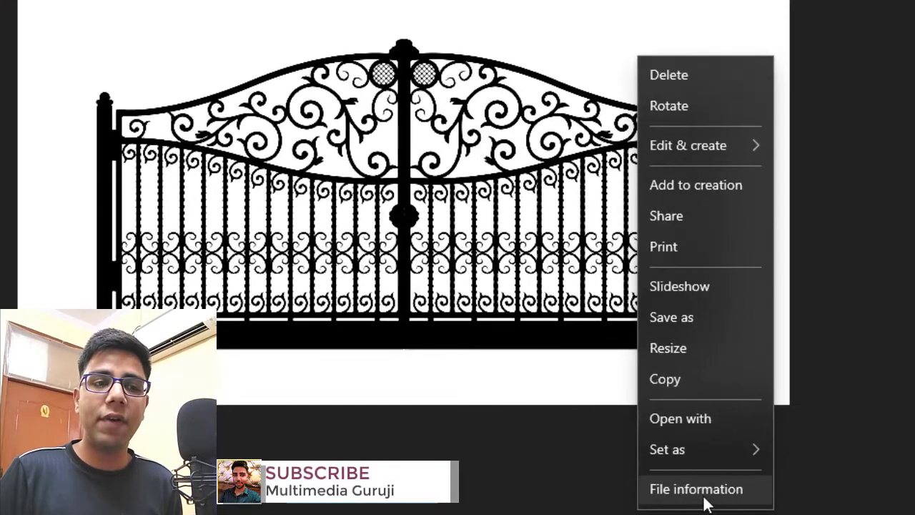
click(704, 499)
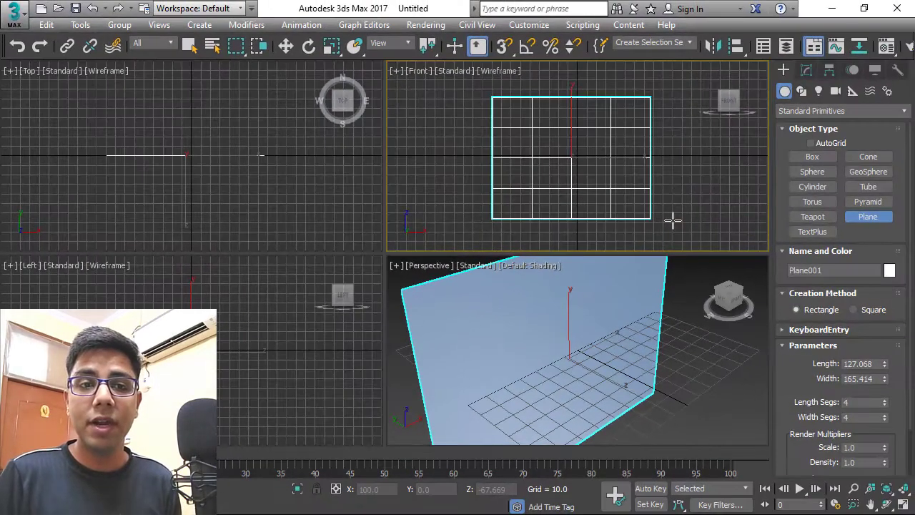
click(807, 71)
key(w)
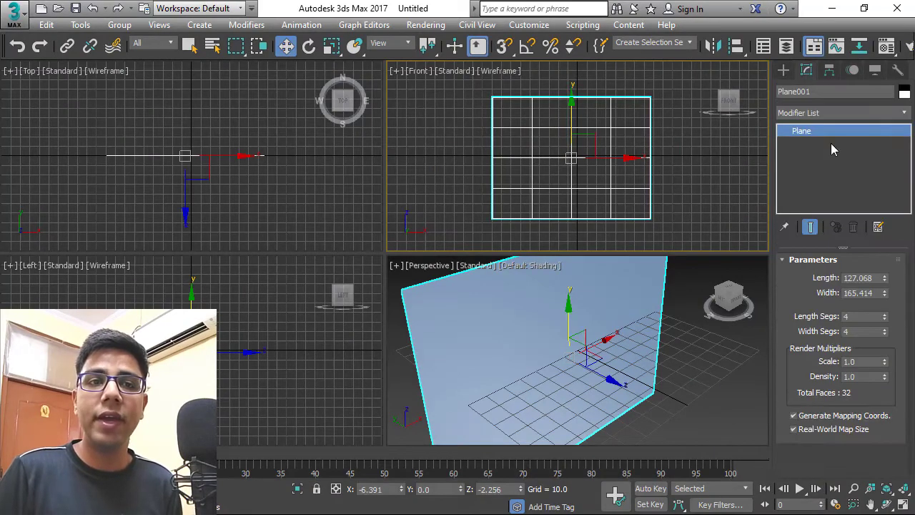
click(878, 279)
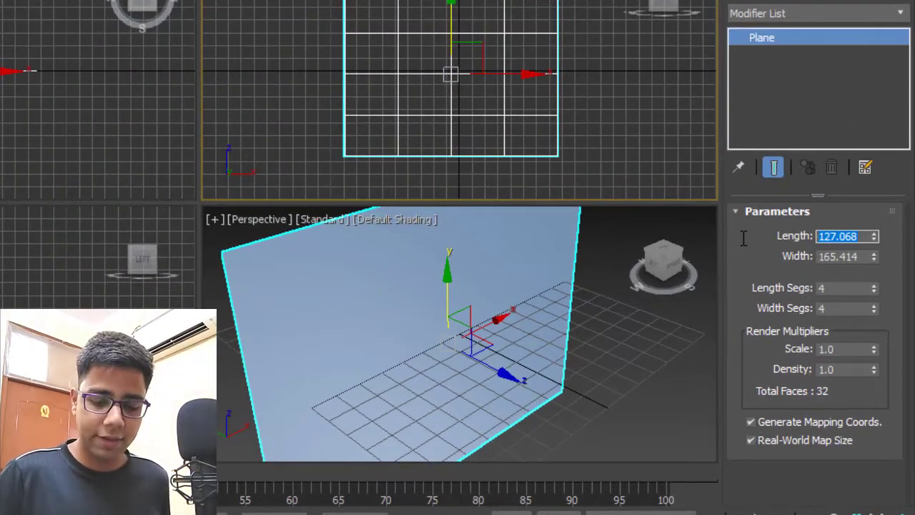
text(444)
key(Tab)
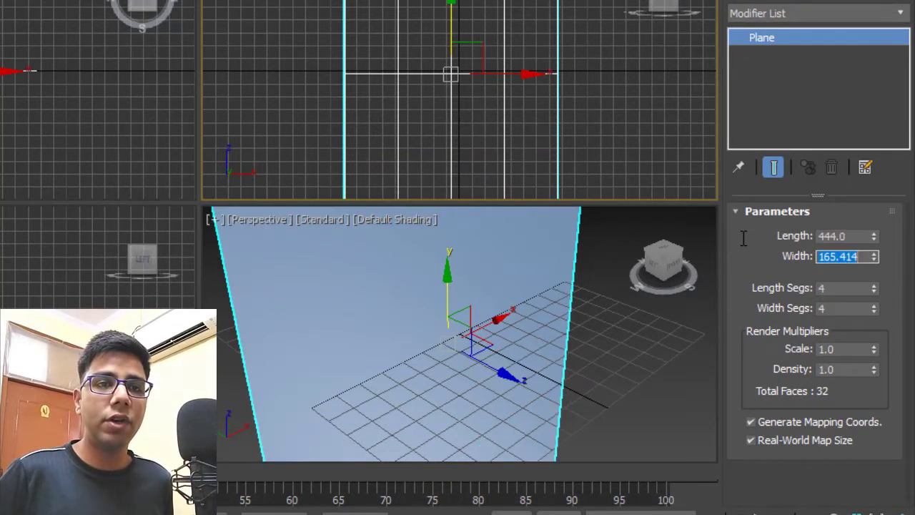
text(800)
key(Tab)
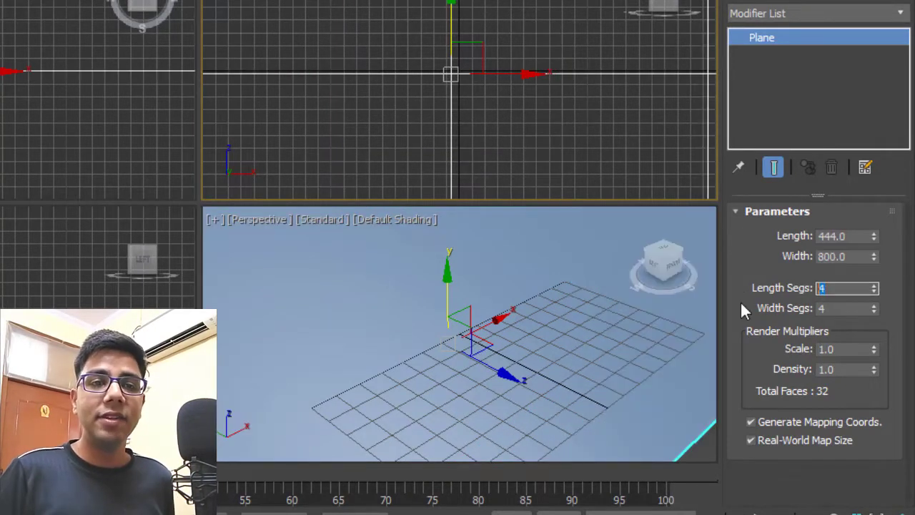
Set the plane's length segments and width segments to 1 each
text(1)
key(Tab)
text(1)
key(Tab)
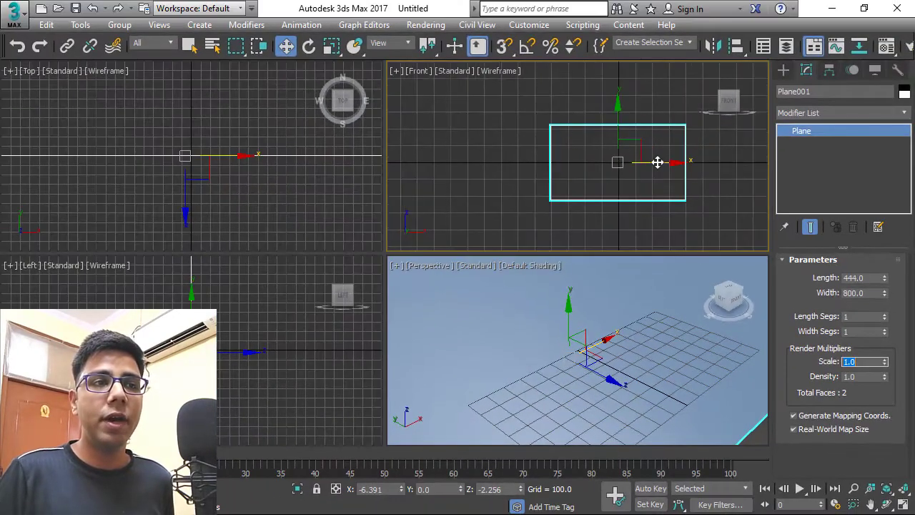
Switch the Front viewport from wireframe display to Default Shading
scroll(657, 162, up, 2)
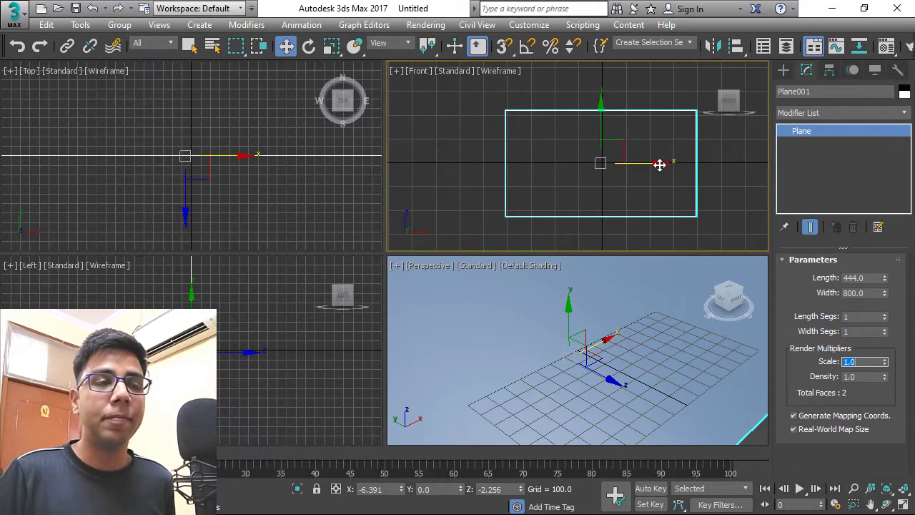
middle_drag(661, 153, 638, 150)
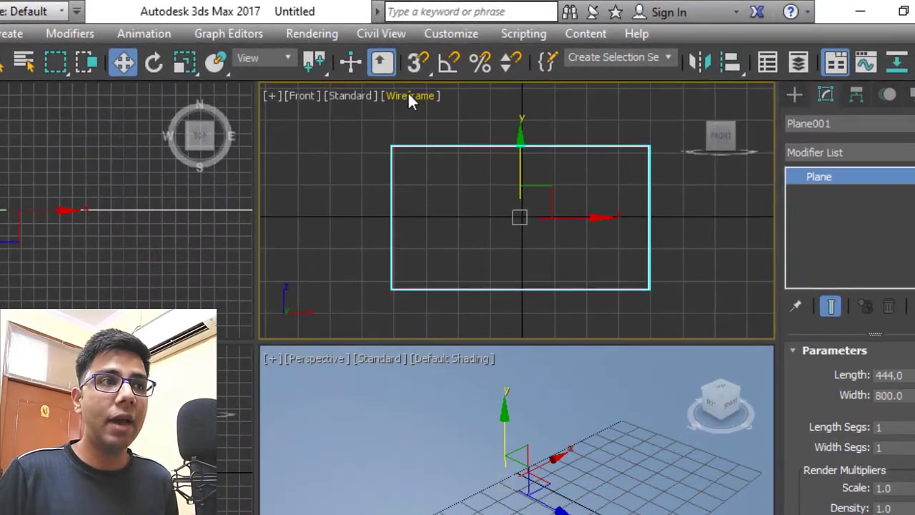
click(410, 96)
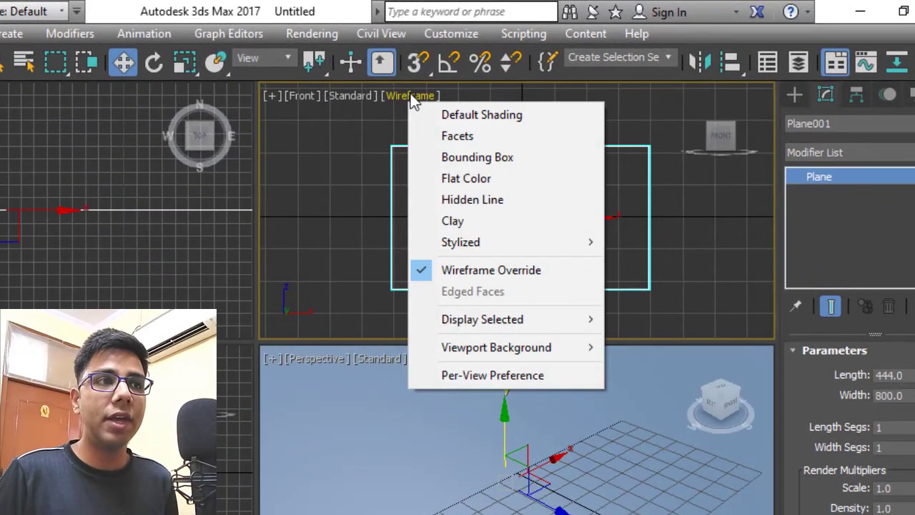
click(474, 116)
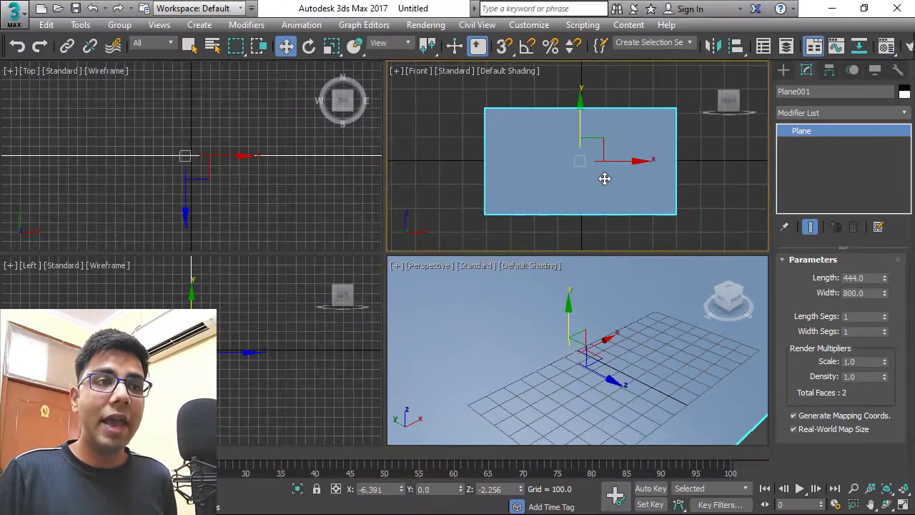
In the Material Editor, change the 02 - Default material's type to the Scanline Standard material
key(m)
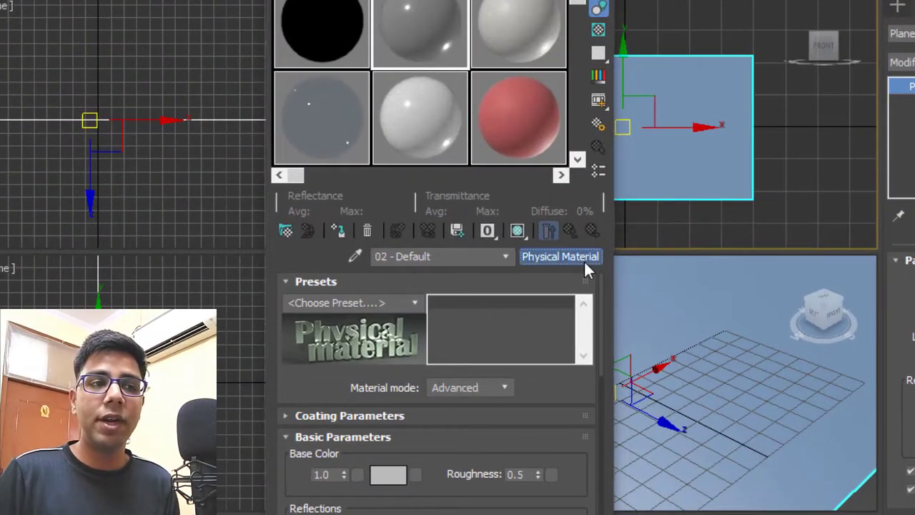
click(584, 256)
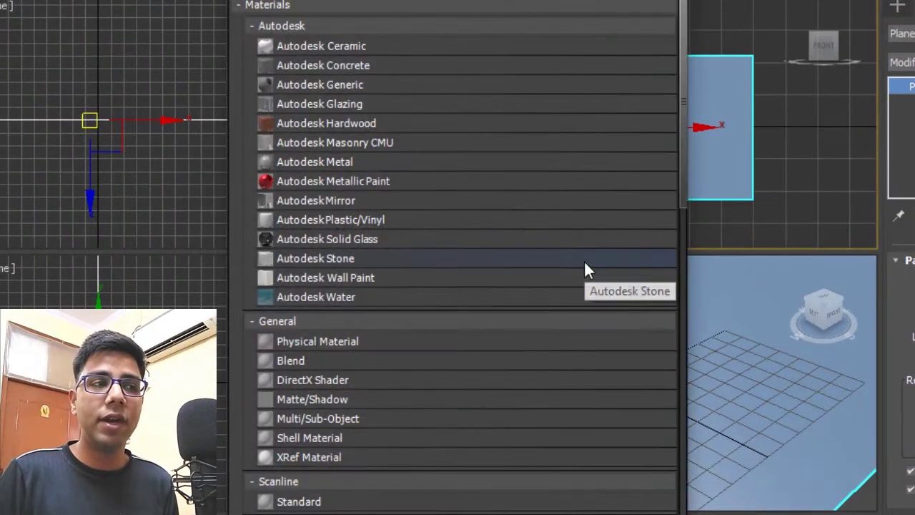
scroll(584, 260, down, 3)
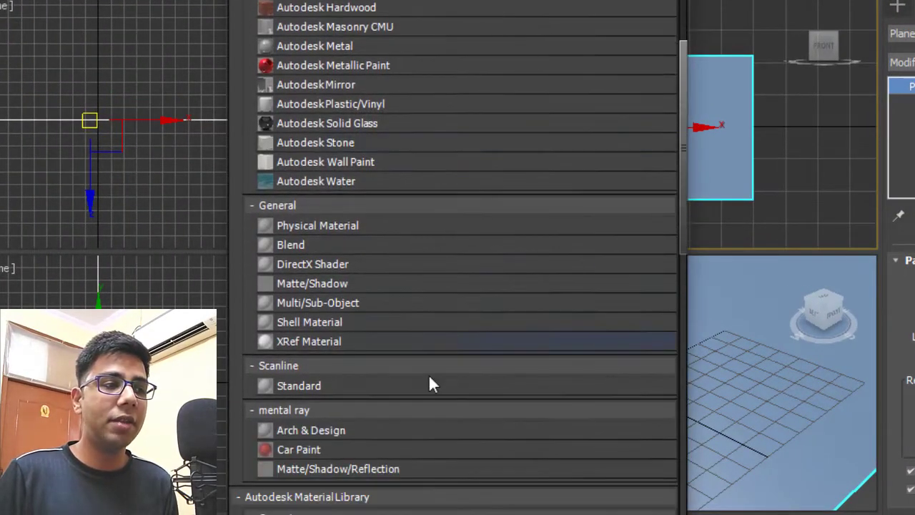
click(301, 385)
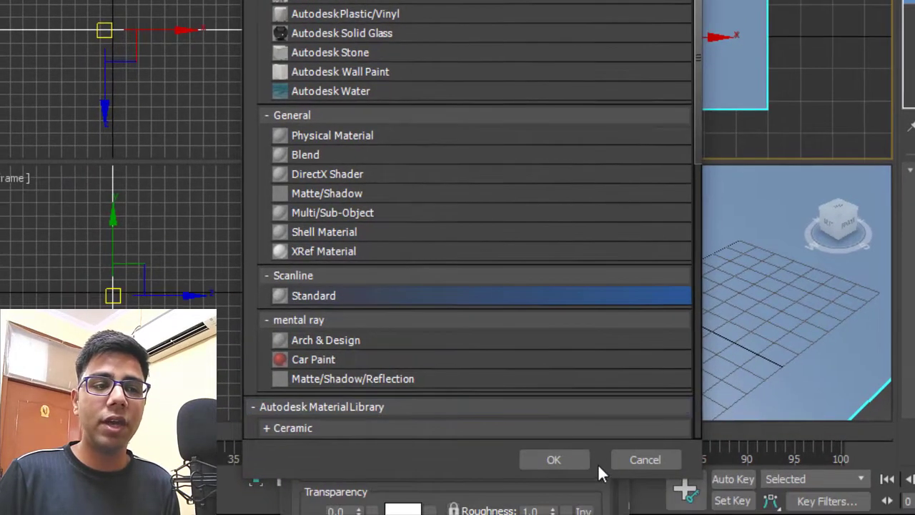
double_click(341, 296)
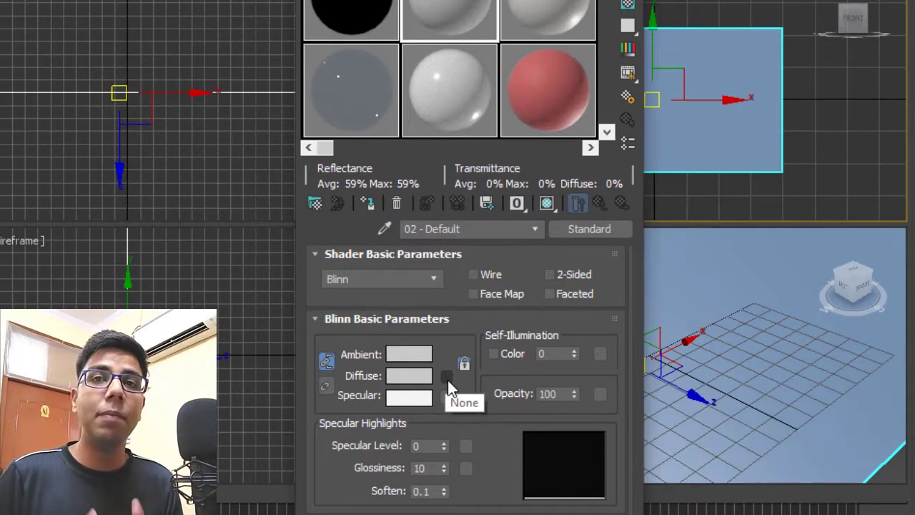
Load arched-metal-gate-forged from the Desktop as a Bitmap map for the Diffuse colour, and close its enlarged preview
click(447, 377)
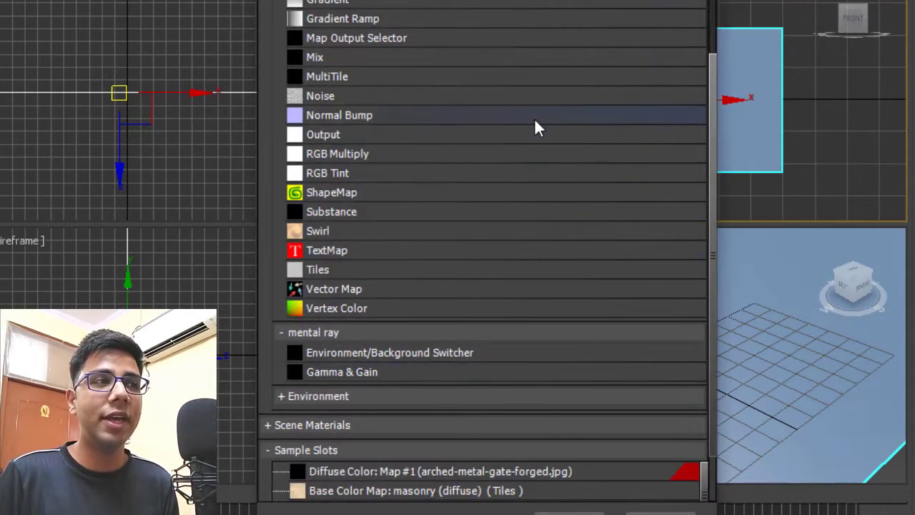
scroll(534, 125, up, 2)
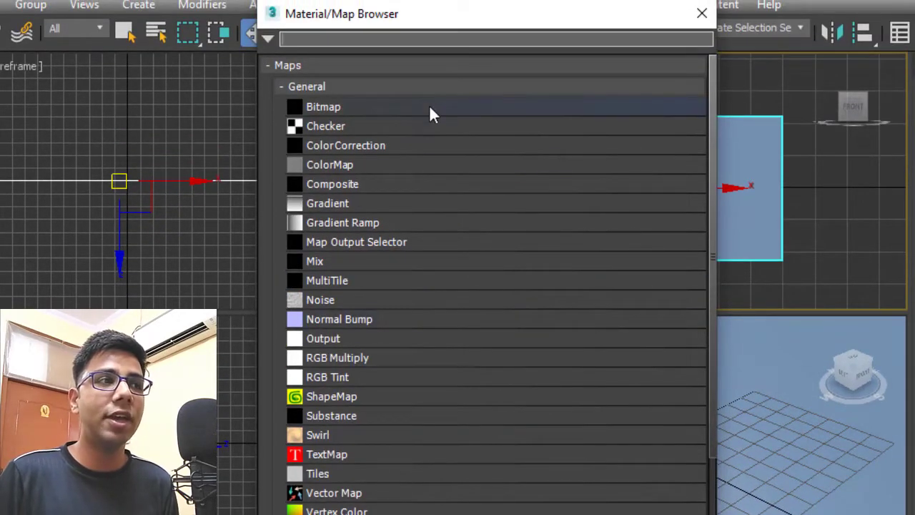
click(429, 105)
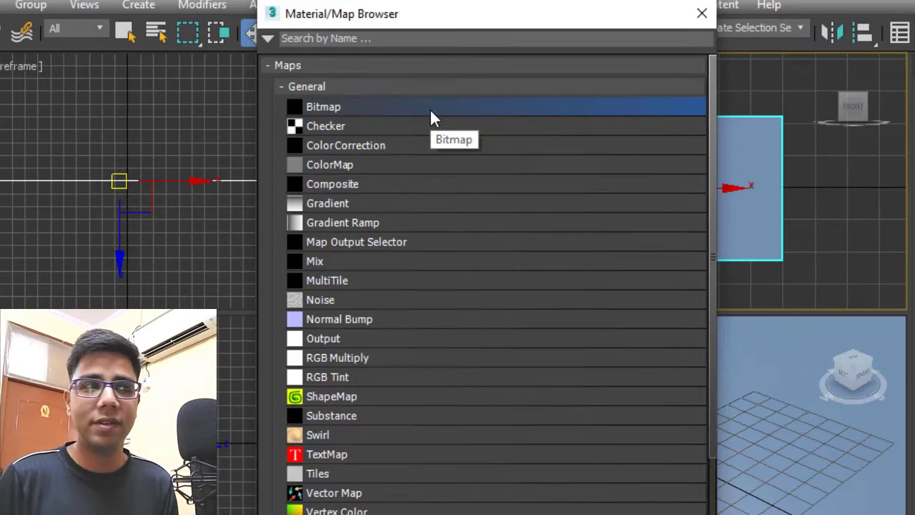
double_click(444, 108)
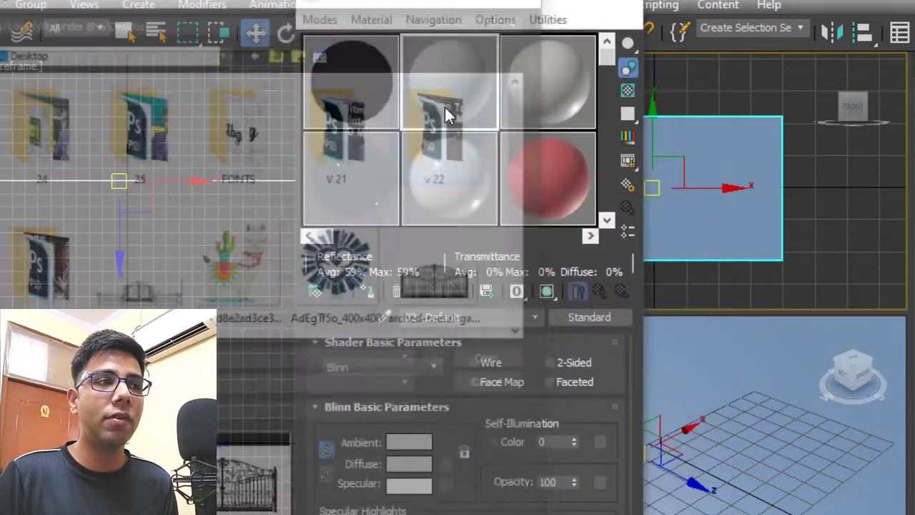
click(444, 280)
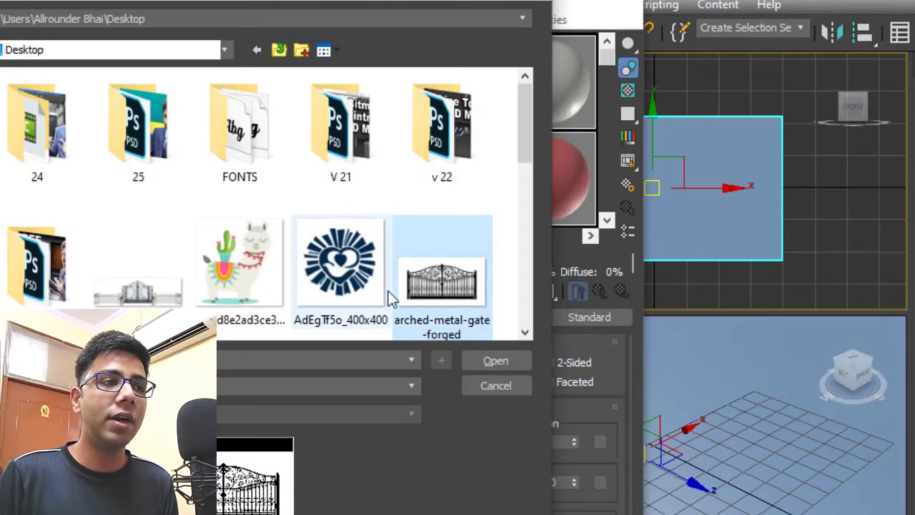
click(495, 361)
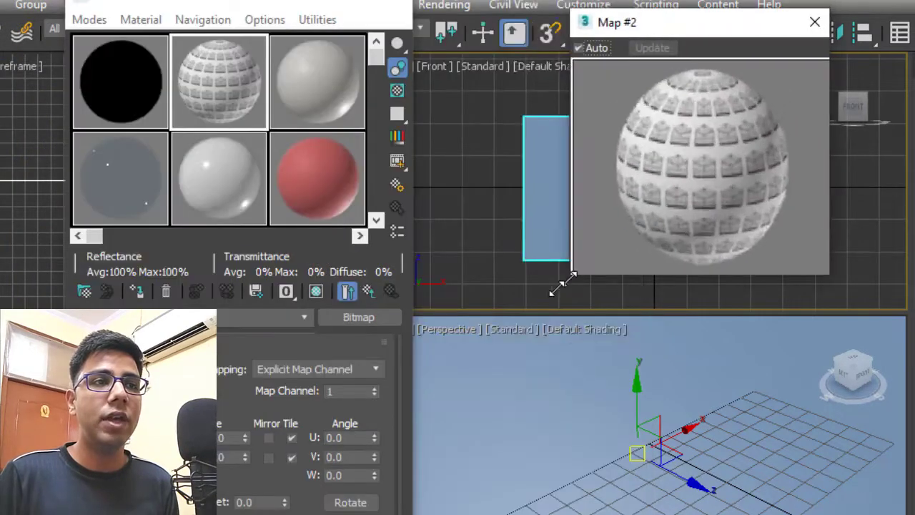
drag(578, 268, 421, 417)
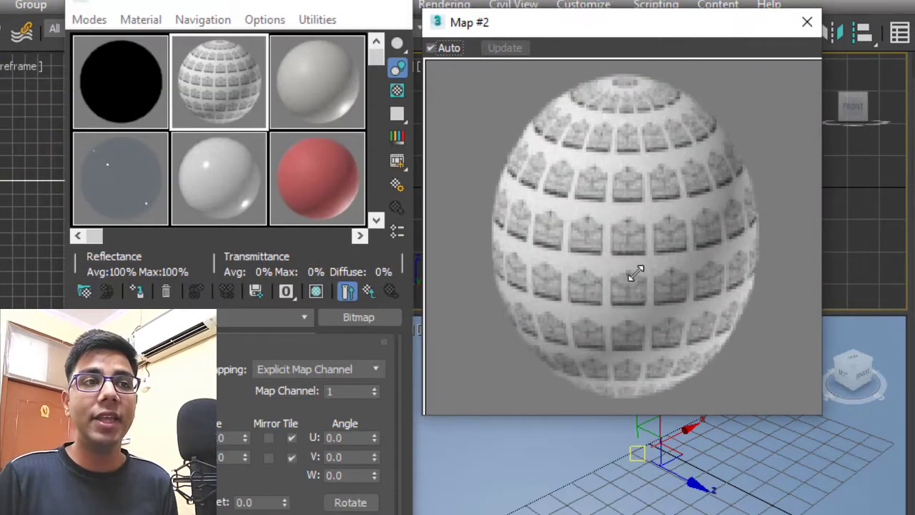
click(807, 22)
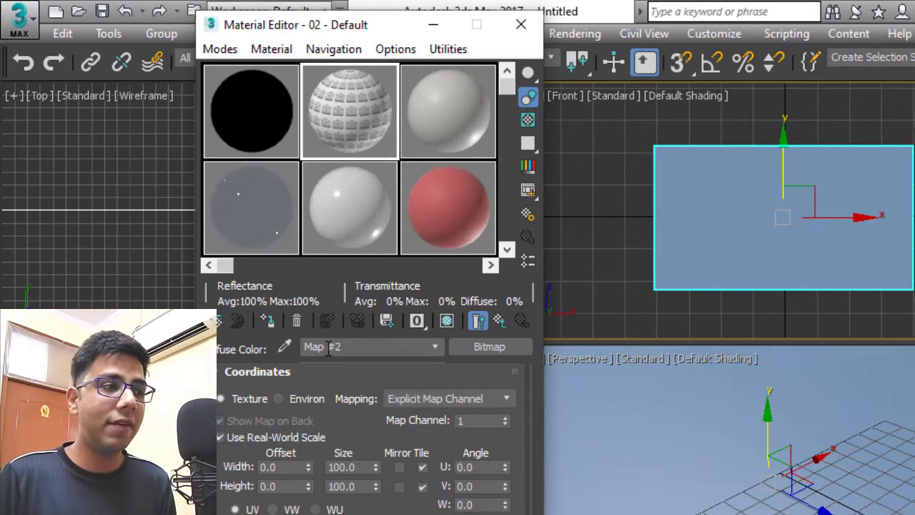
Set the gate bitmap's real-world size to 800 wide and 444 high
drag(369, 435, 370, 384)
click(364, 417)
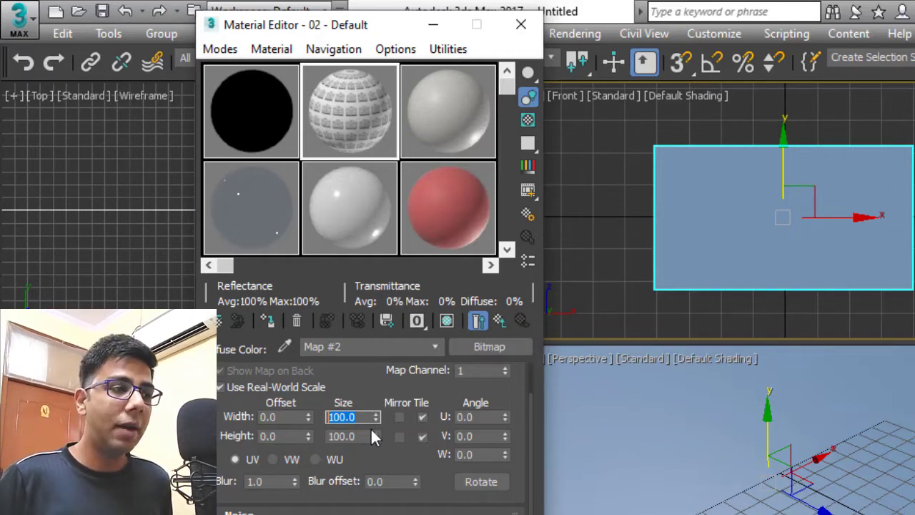
text(800)
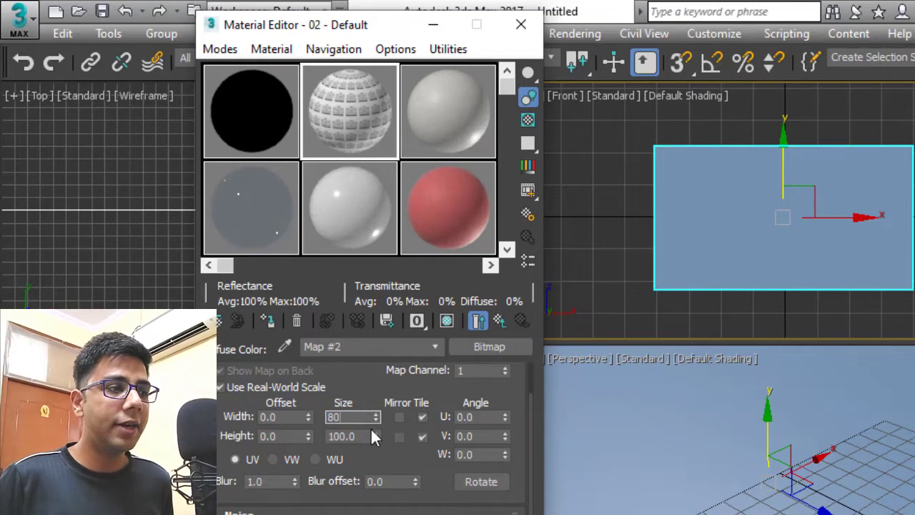
key(Tab)
text(444)
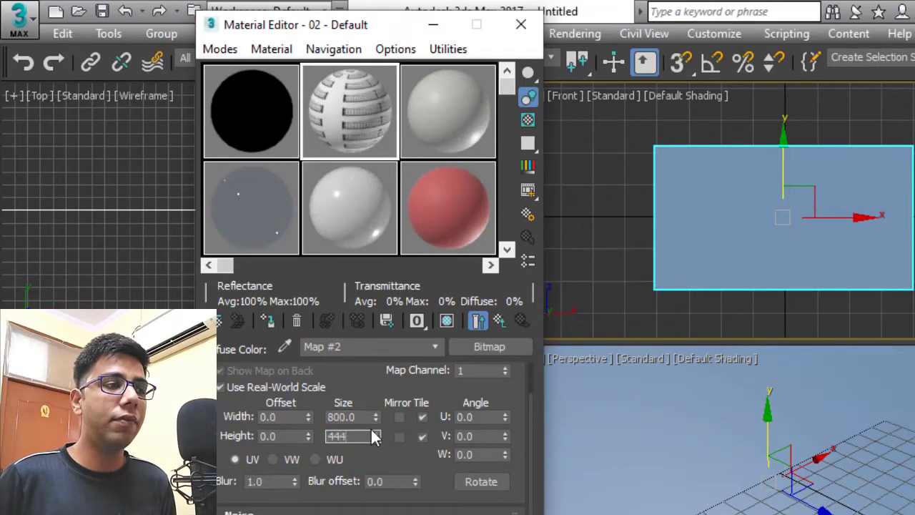
key(Return)
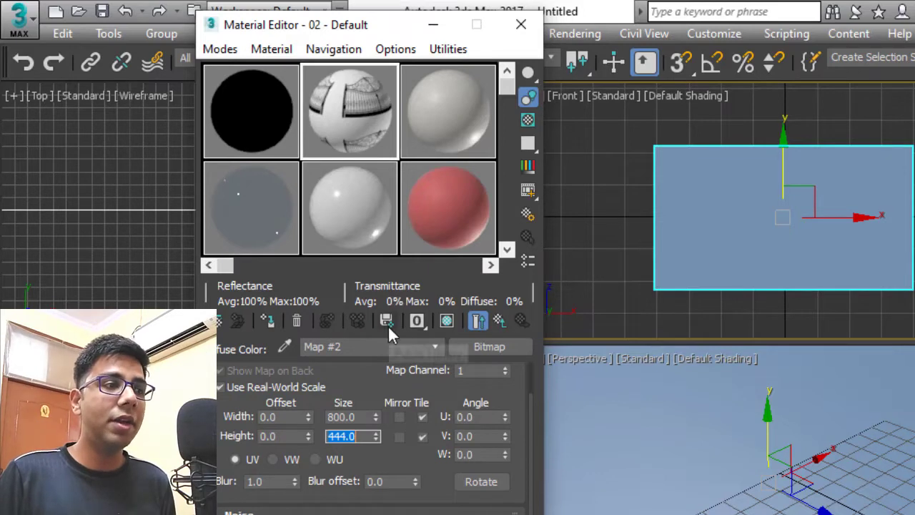
Assign the gate material to the plane, show its map in the viewport, and close the Material Editor
click(270, 323)
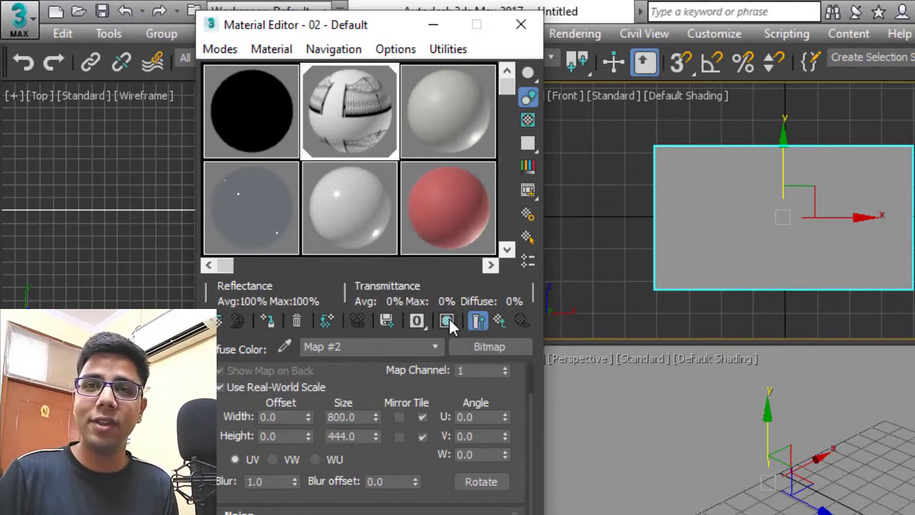
click(448, 321)
scroll(760, 212, up, 2)
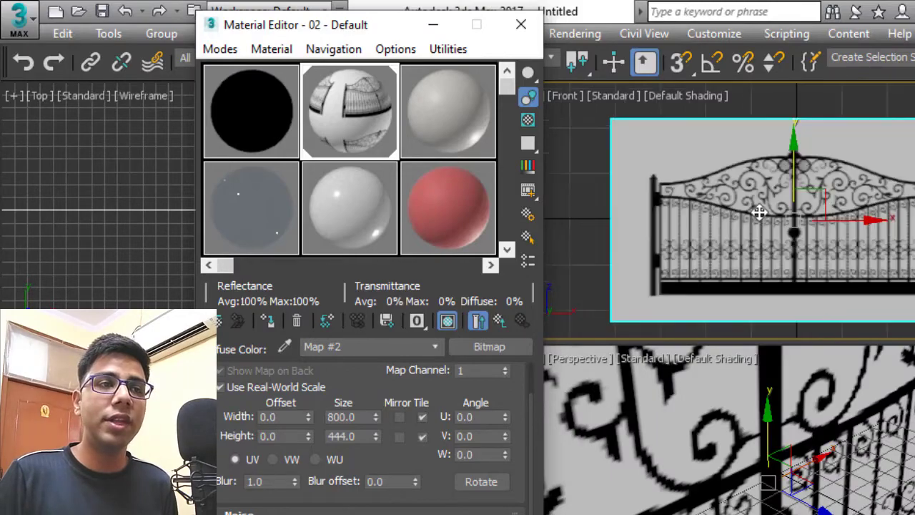
scroll(759, 212, up, 2)
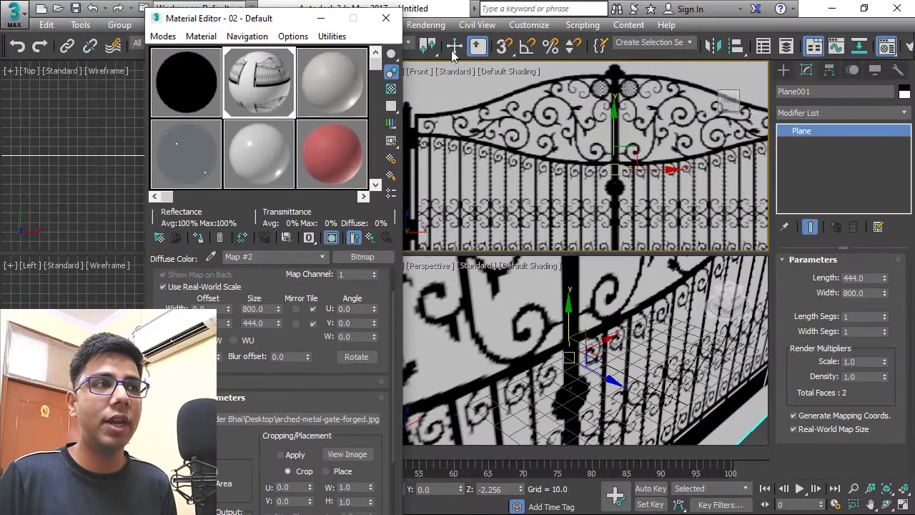
click(386, 20)
scroll(517, 127, down, 6)
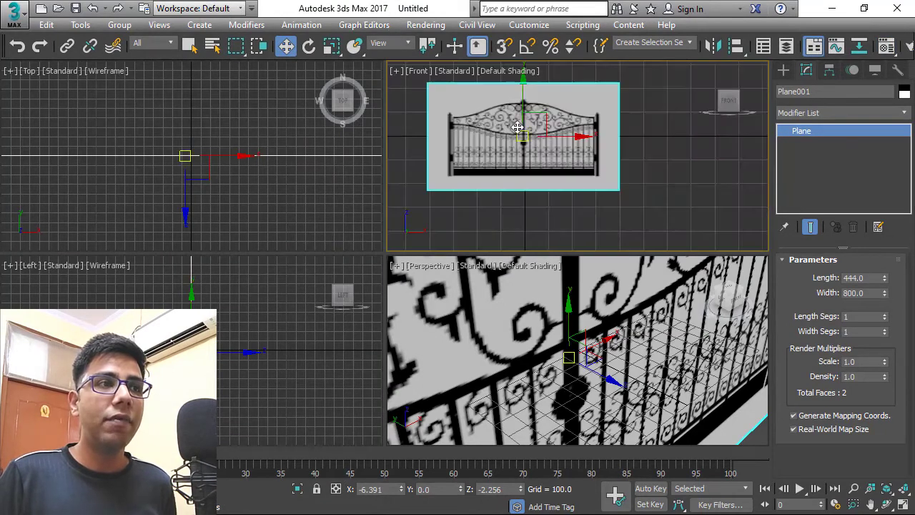
scroll(521, 127, up, 2)
middle_drag(536, 131, 559, 141)
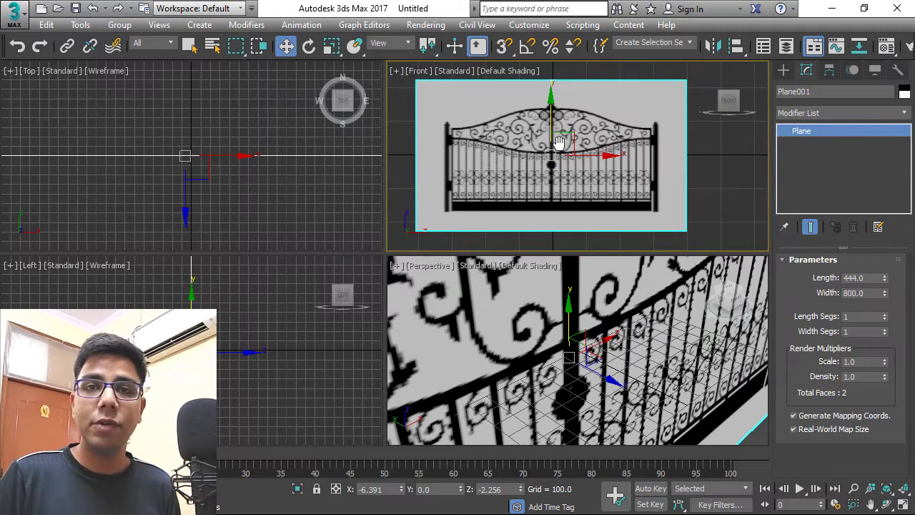
Move the gate plane back along Y in the Top viewport to about Y 12.96
middle_drag(270, 176, 278, 179)
middle_drag(197, 162, 224, 173)
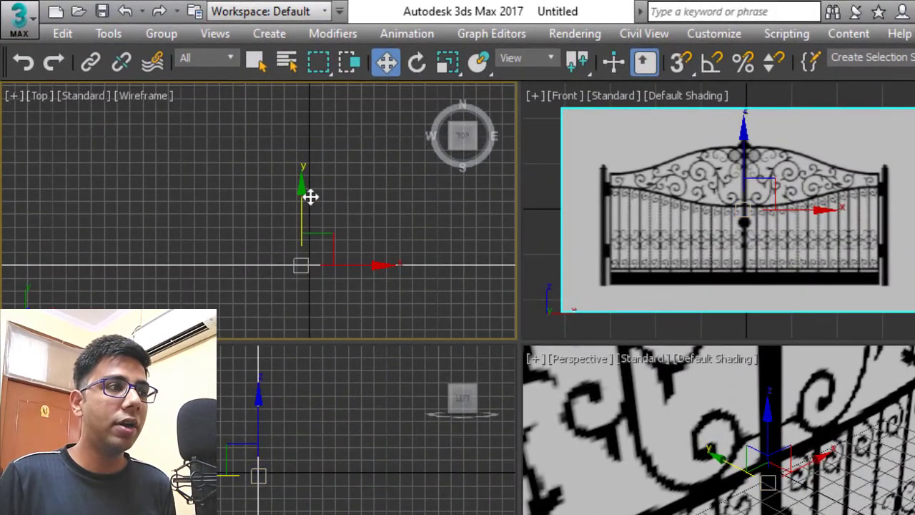
drag(301, 194, 320, 180)
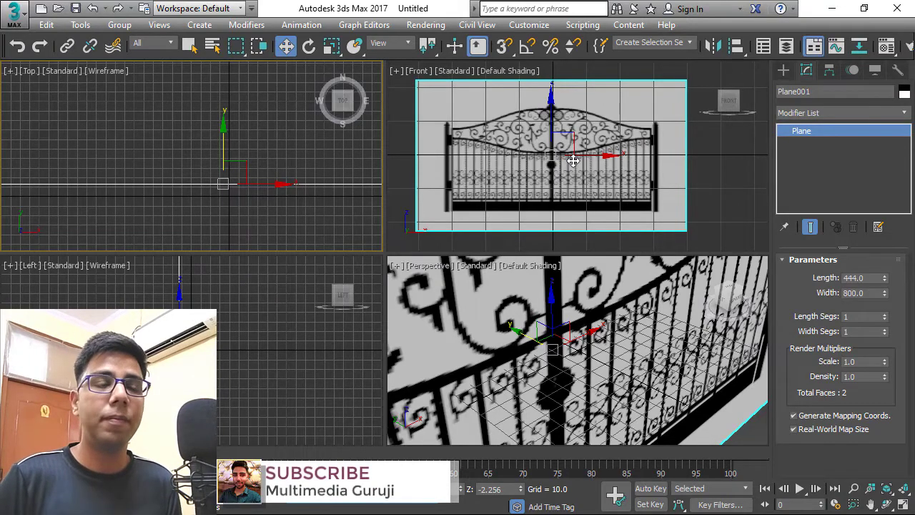
Hide the grid in the Front viewport and maximize that viewport
mouse_move(642, 131)
middle_down()
mouse_move(646, 149)
mouse_move(648, 130)
middle_up()
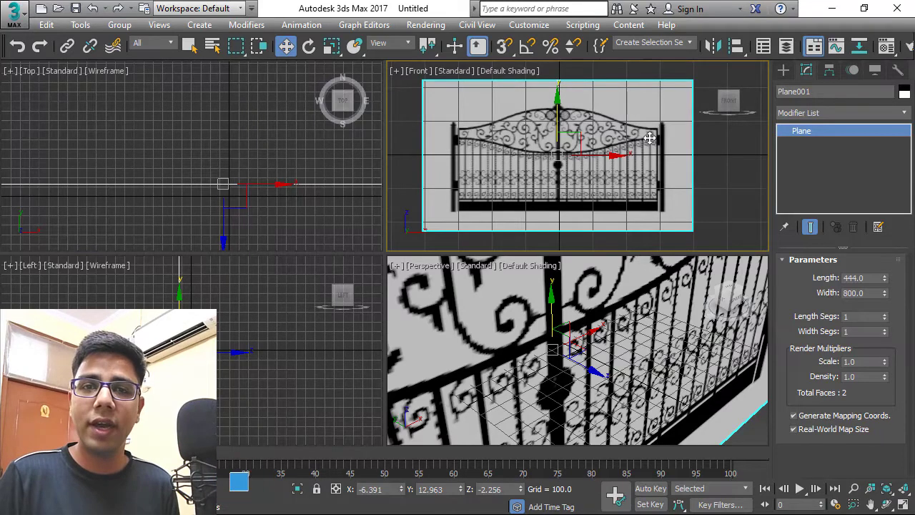
key(g)
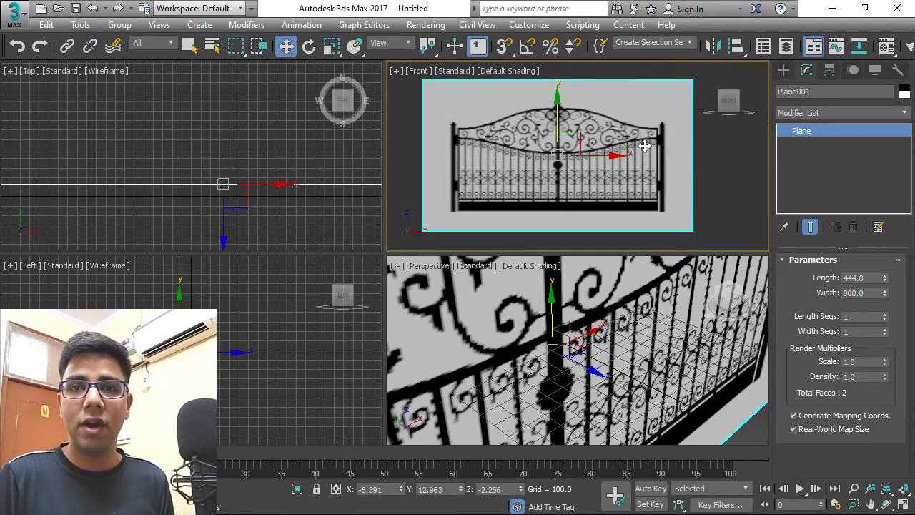
middle_drag(645, 163, 670, 166)
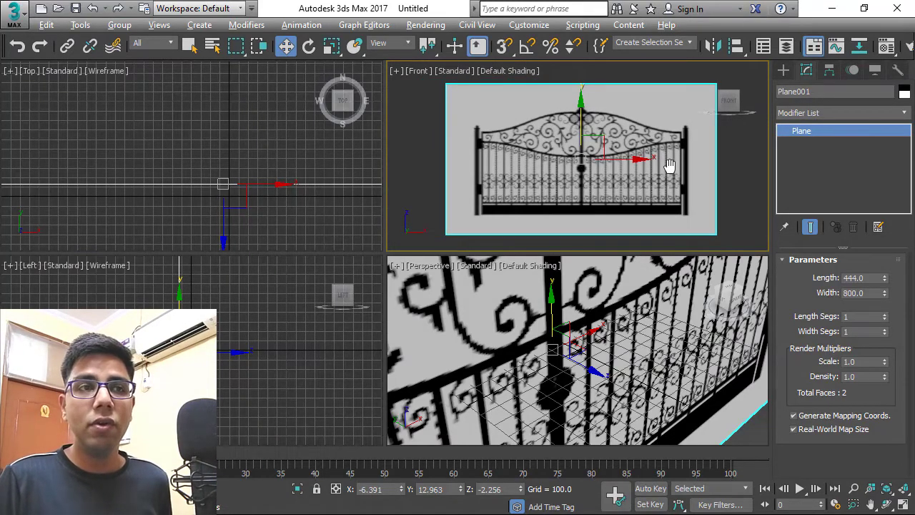
key(alt)
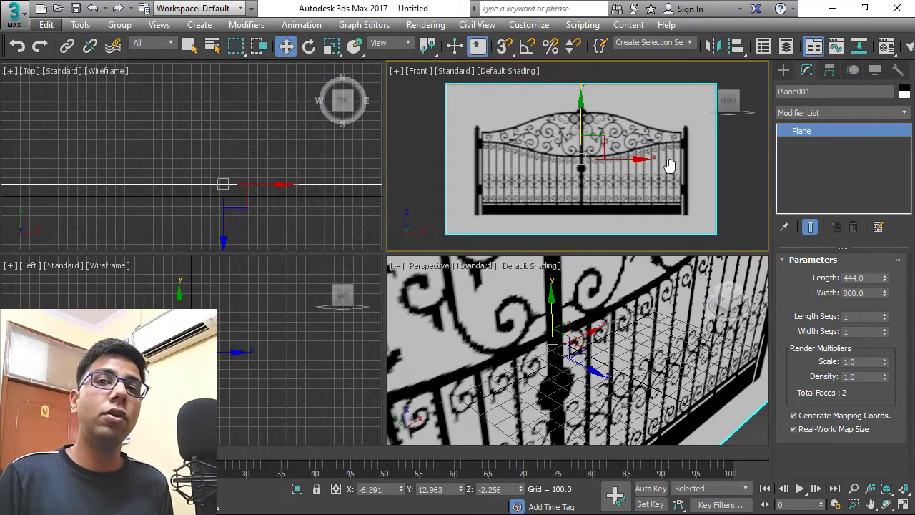
key(alt+w)
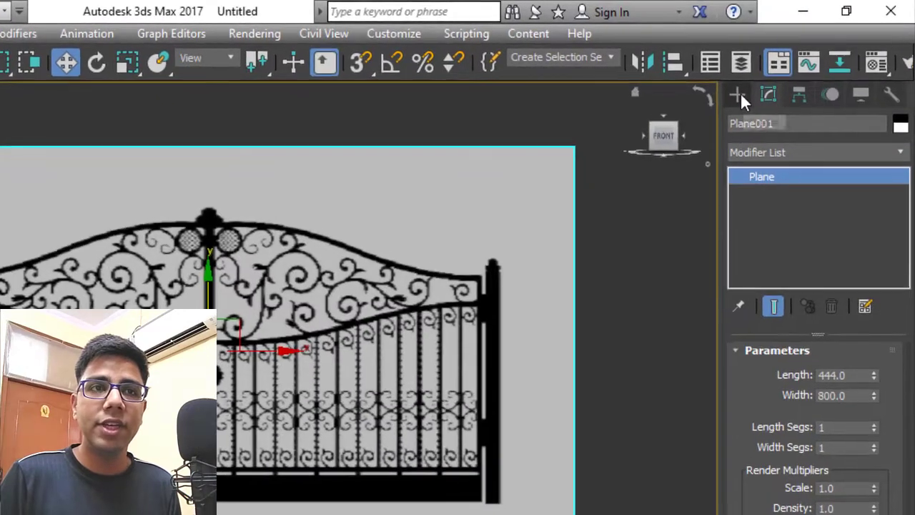
Draw a straight vertical Line spline down the centre of the left gate post, from below its cap to its base
click(784, 69)
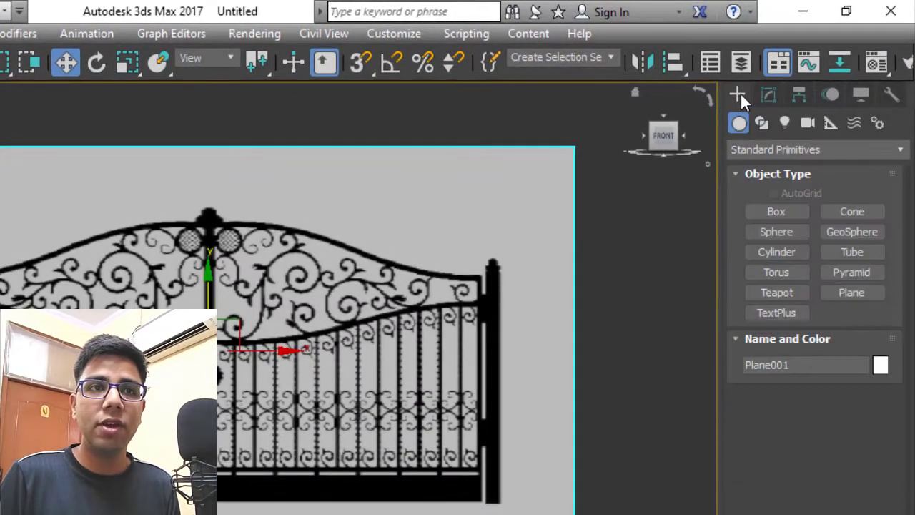
click(762, 123)
click(762, 148)
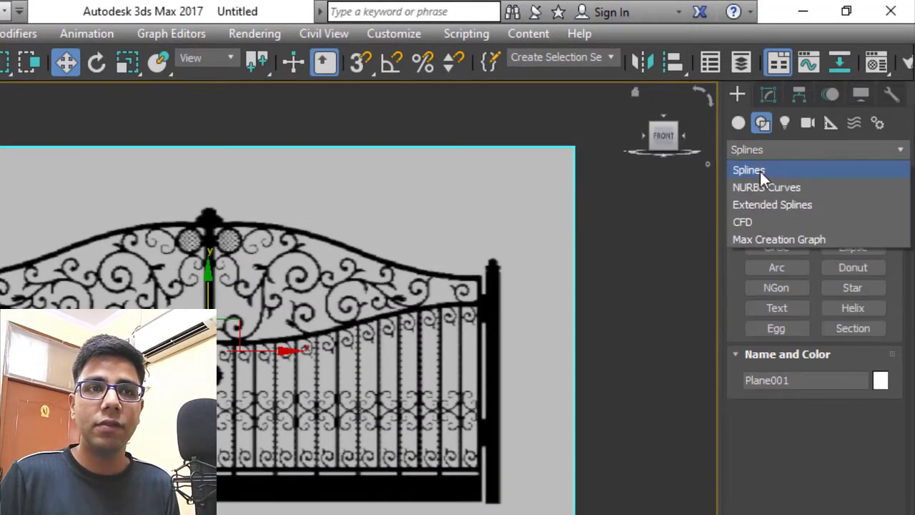
click(760, 171)
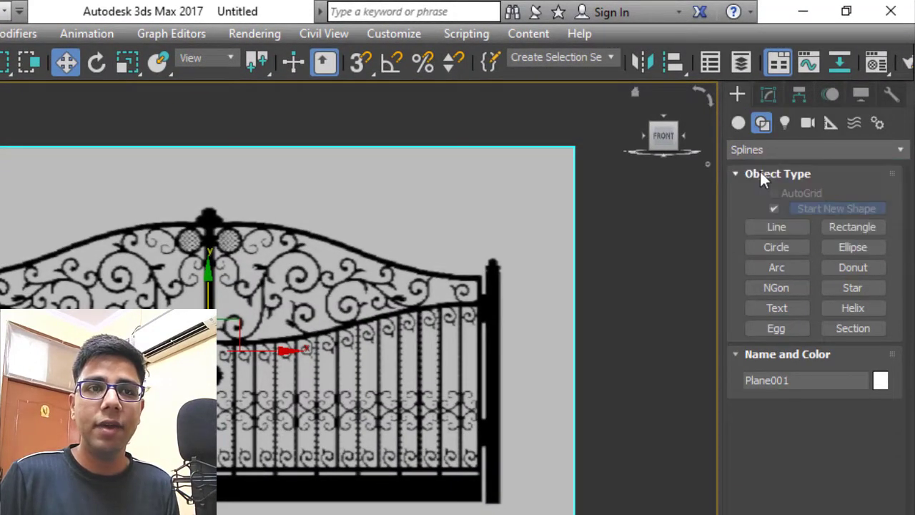
click(778, 227)
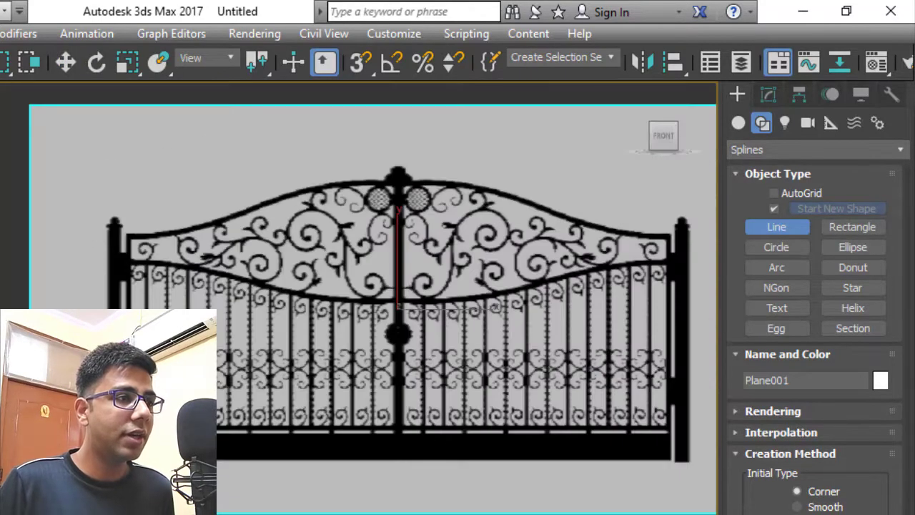
scroll(128, 308, up, 3)
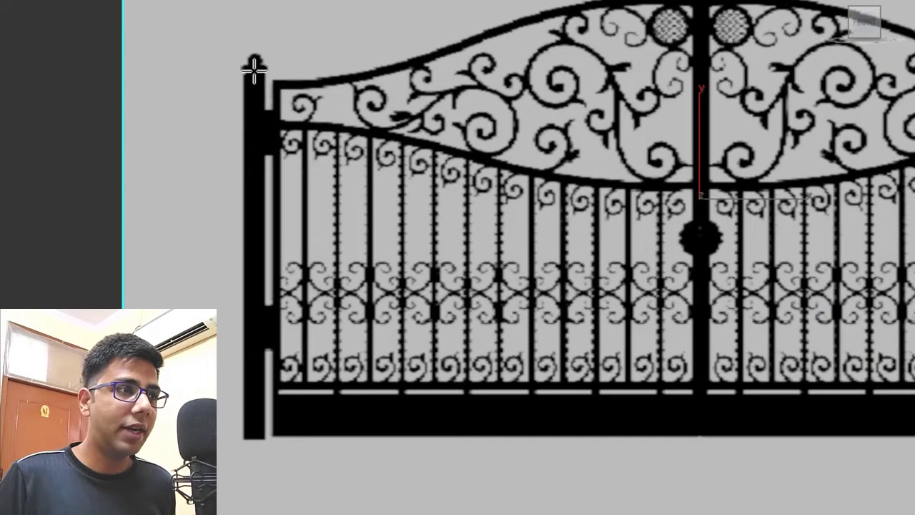
click(300, 110)
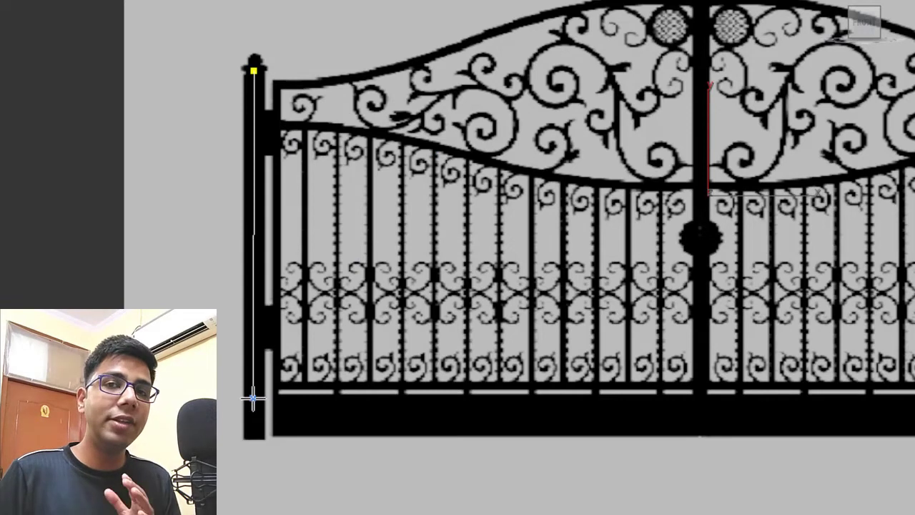
click(254, 332)
right_click(254, 332)
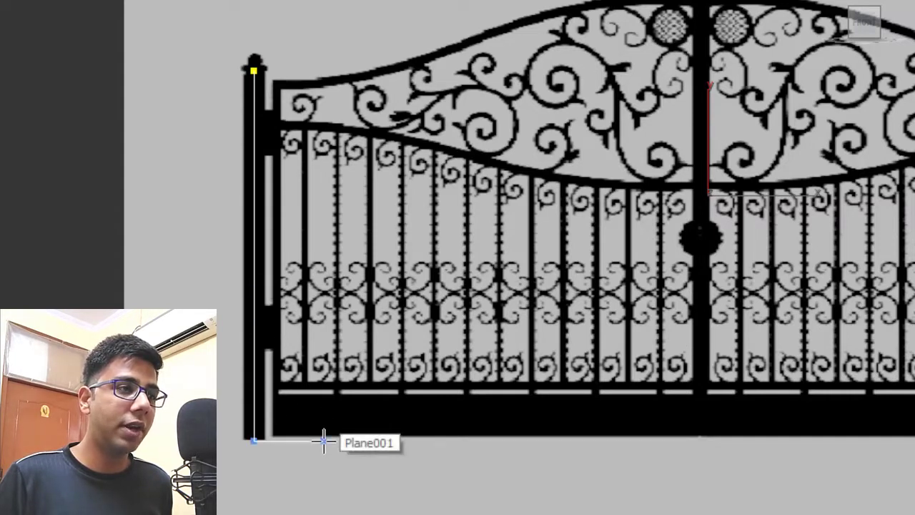
right_click(416, 63)
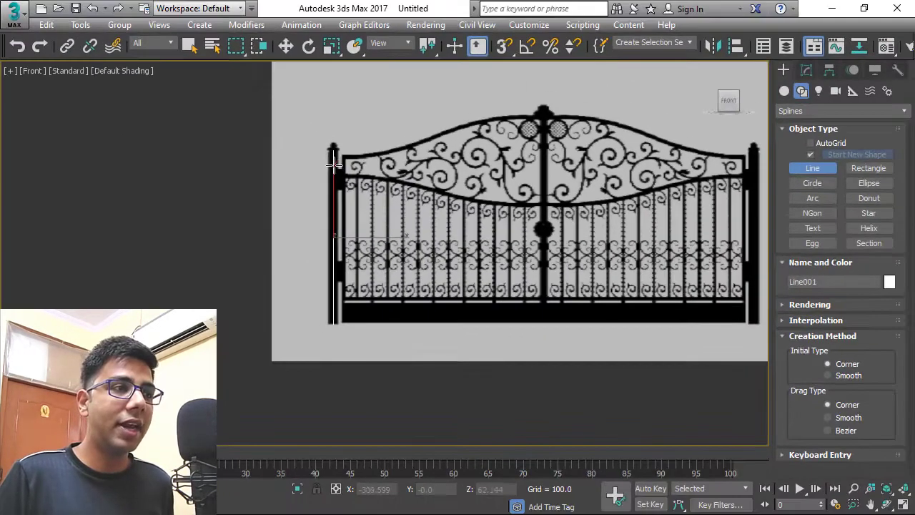
Make the post line renderable by enabling it in the renderer and viewport with a Rectangular cross-section
scroll(326, 158, up, 4)
scroll(377, 127, up, 2)
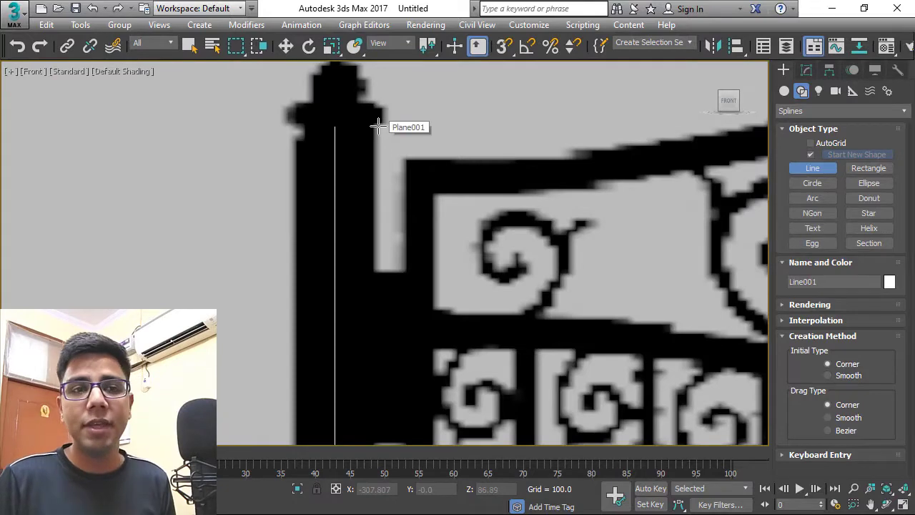
click(855, 306)
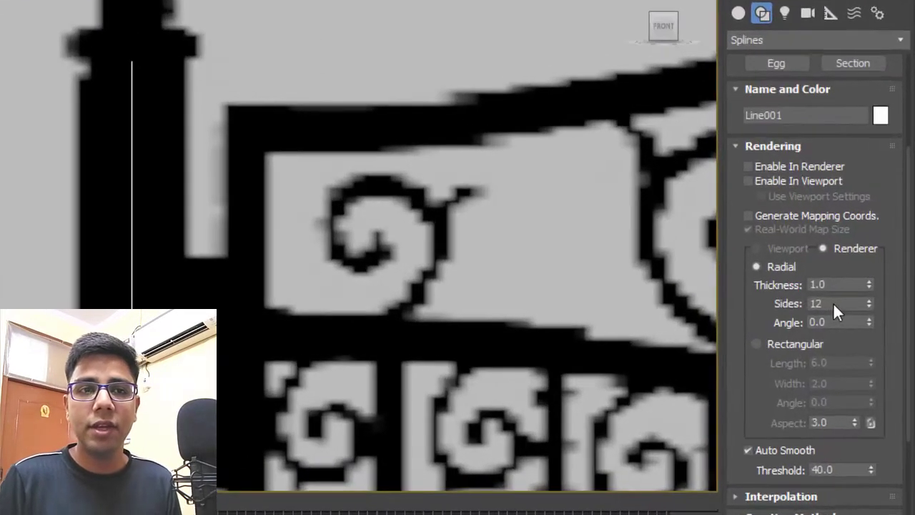
drag(763, 303, 754, 245)
click(798, 99)
click(799, 113)
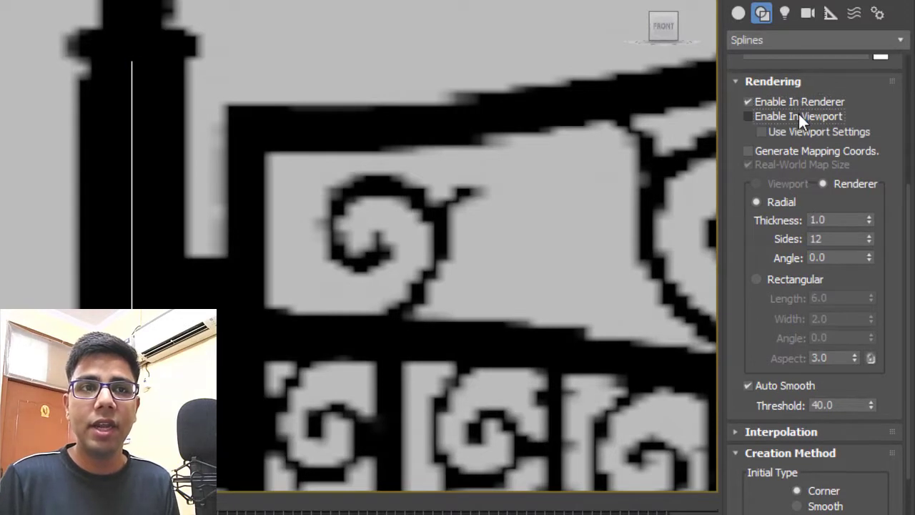
click(781, 280)
drag(751, 300, 736, 222)
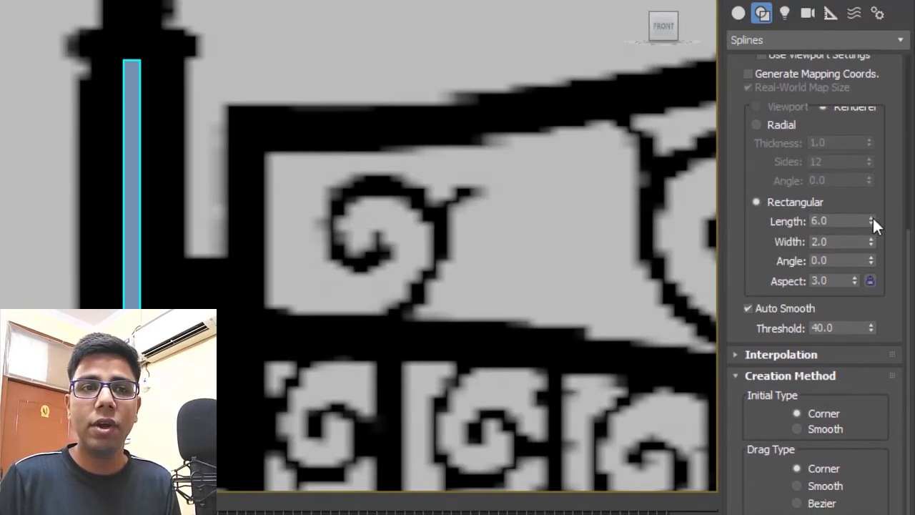
Set the post line's rectangular cross-section to length 15 and width 15 to match the post in the image
click(834, 221)
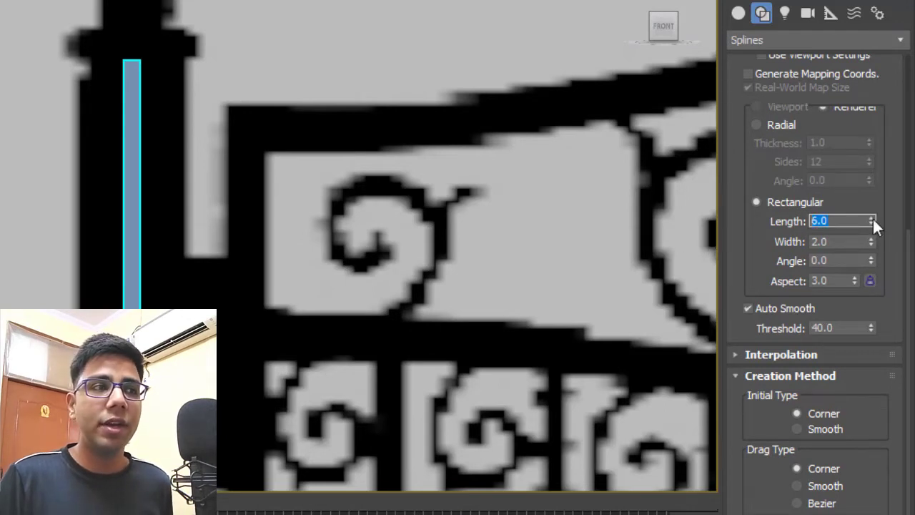
drag(872, 219, 871, 86)
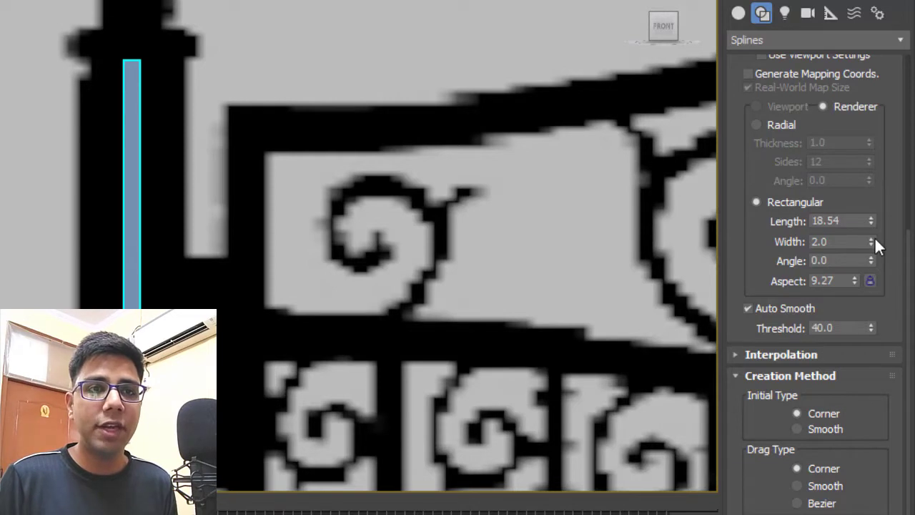
drag(871, 240, 871, 130)
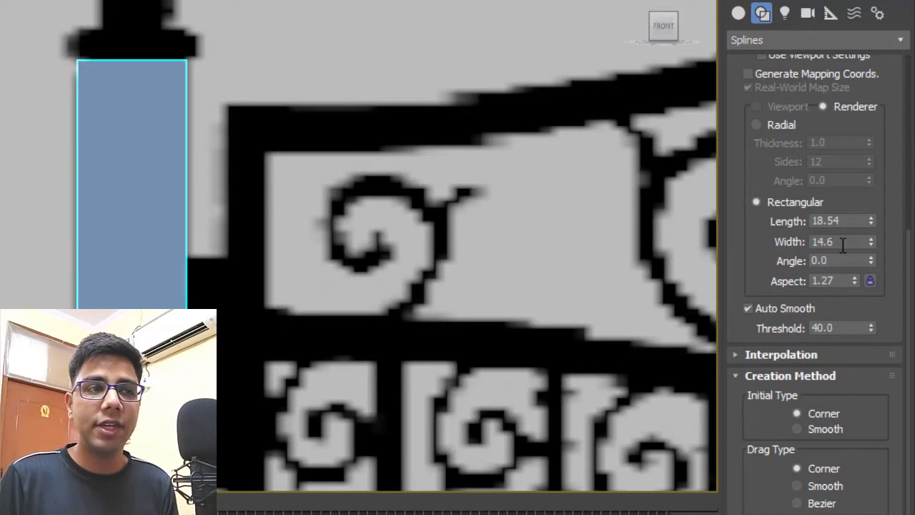
double_click(829, 241)
text(15)
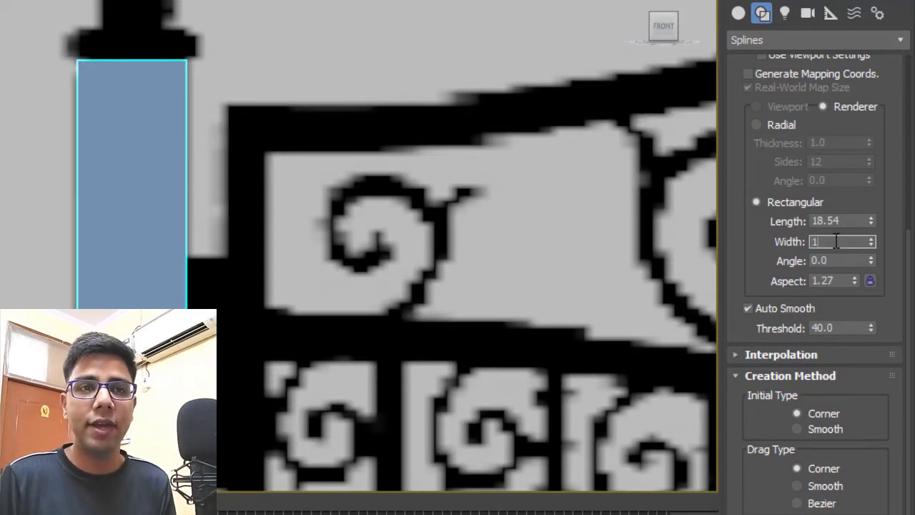
click(836, 220)
text(15)
key(Return)
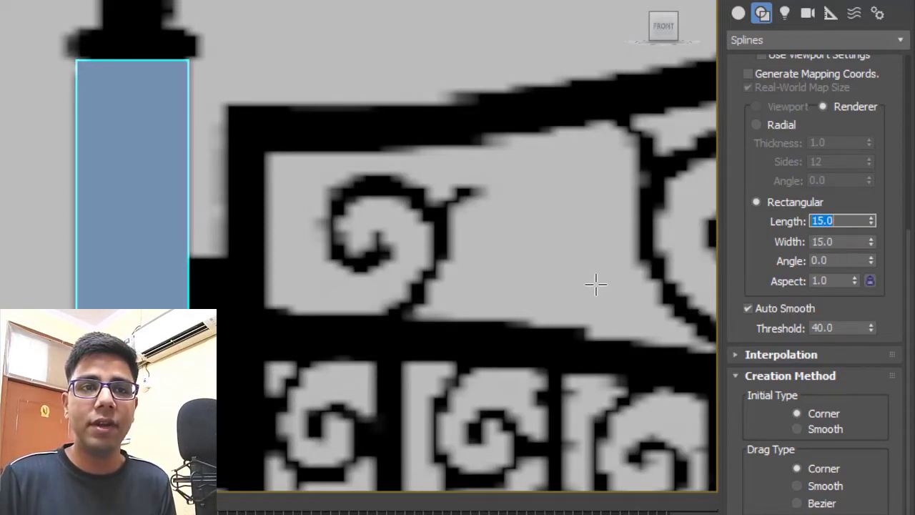
Lower the post line's top vertex slightly below the wide rim of the post cap, and leave vertex editing
scroll(369, 180, down, 2)
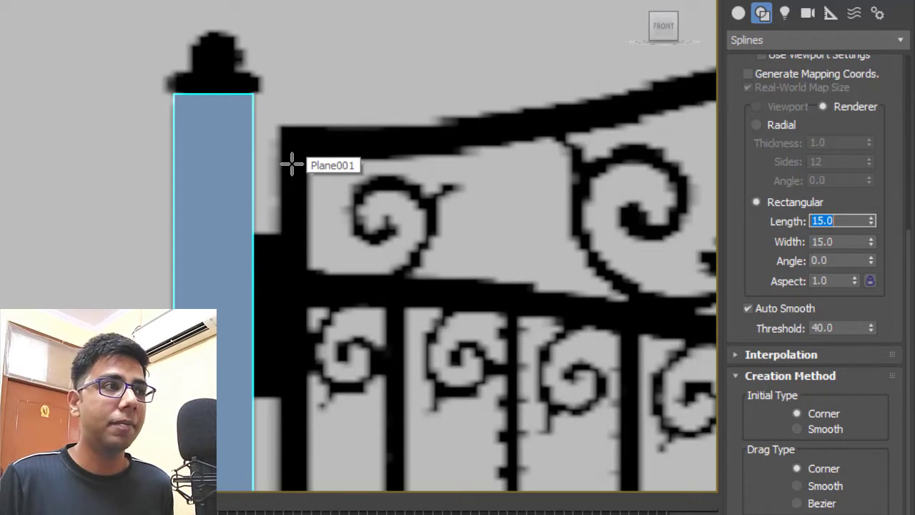
scroll(229, 43, down, 5)
scroll(217, 15, up, 5)
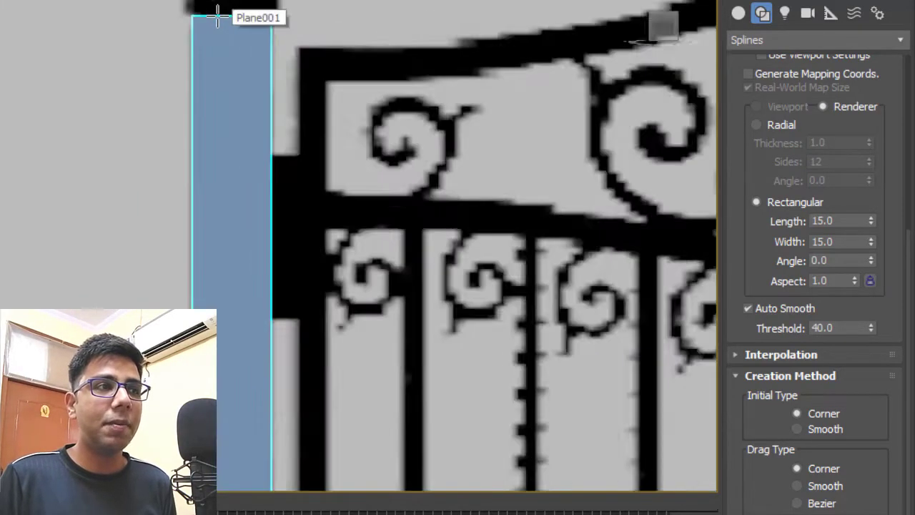
scroll(217, 16, up, 4)
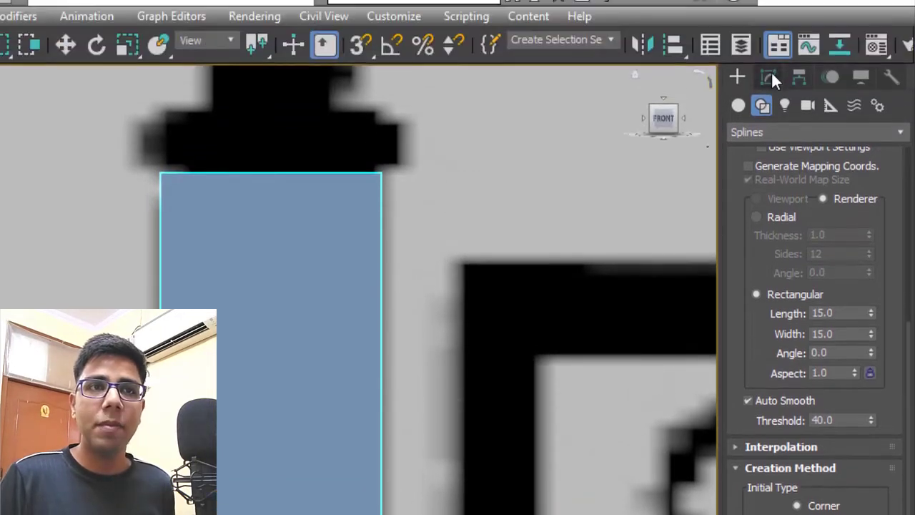
click(769, 76)
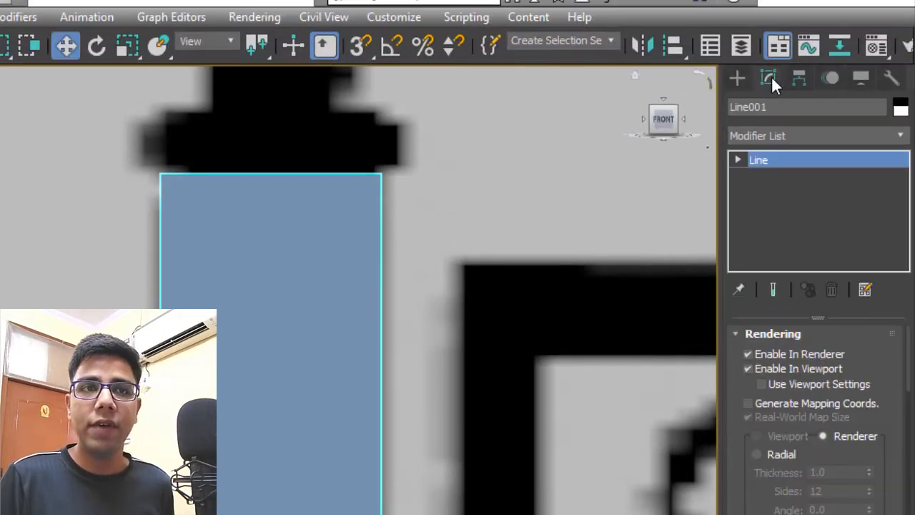
click(739, 158)
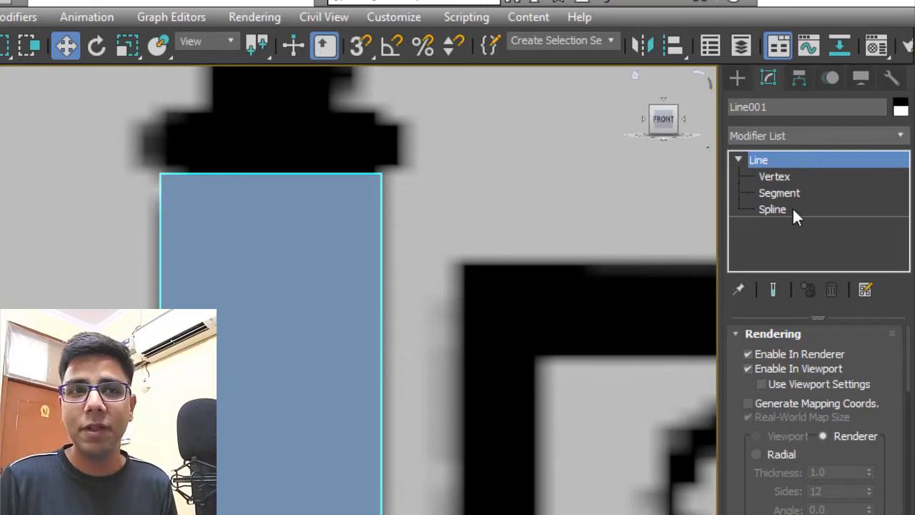
click(786, 175)
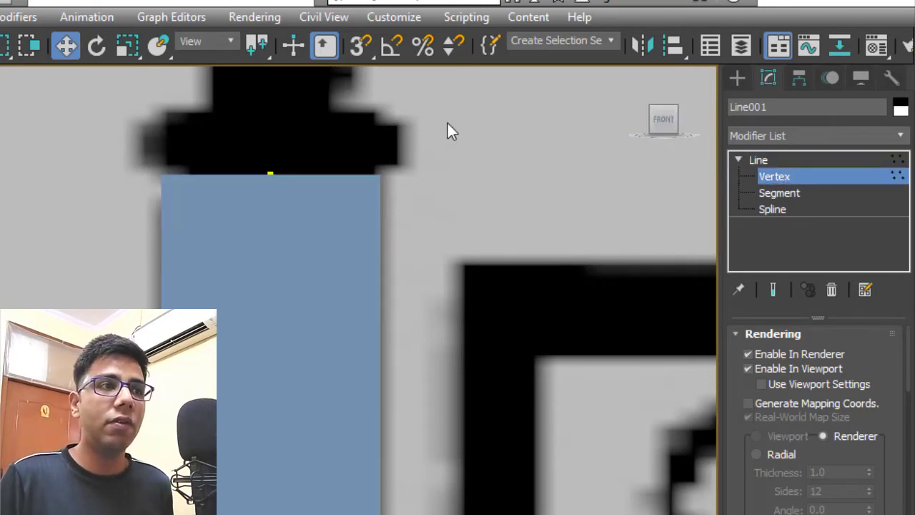
drag(448, 123, 180, 201)
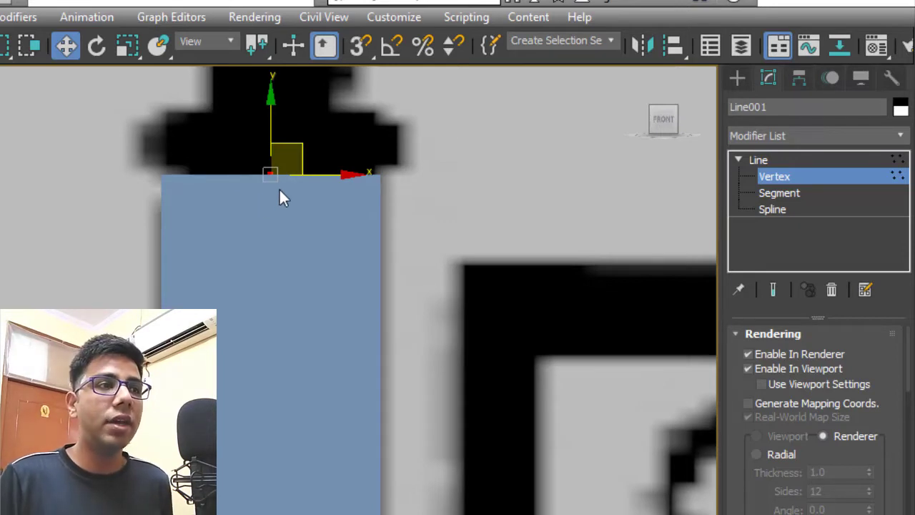
key(F3)
scroll(278, 177, up, 5)
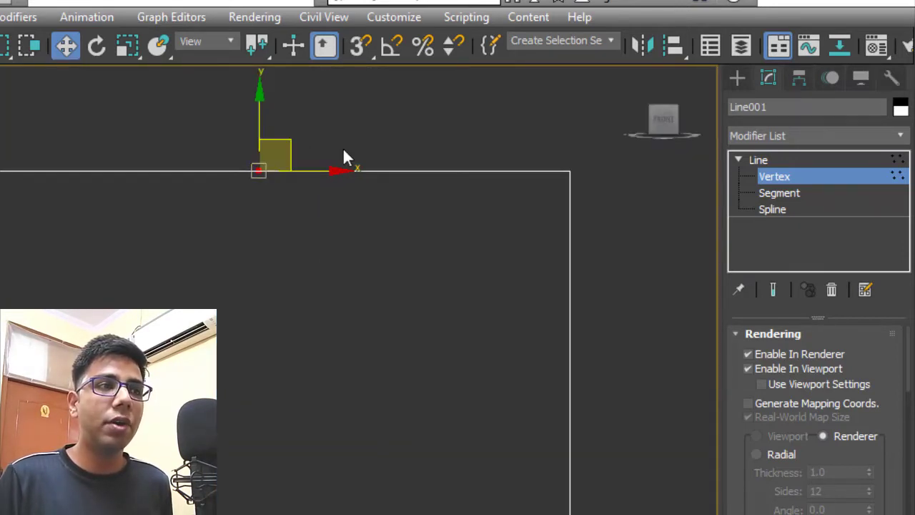
scroll(333, 170, down, 6)
key(F3)
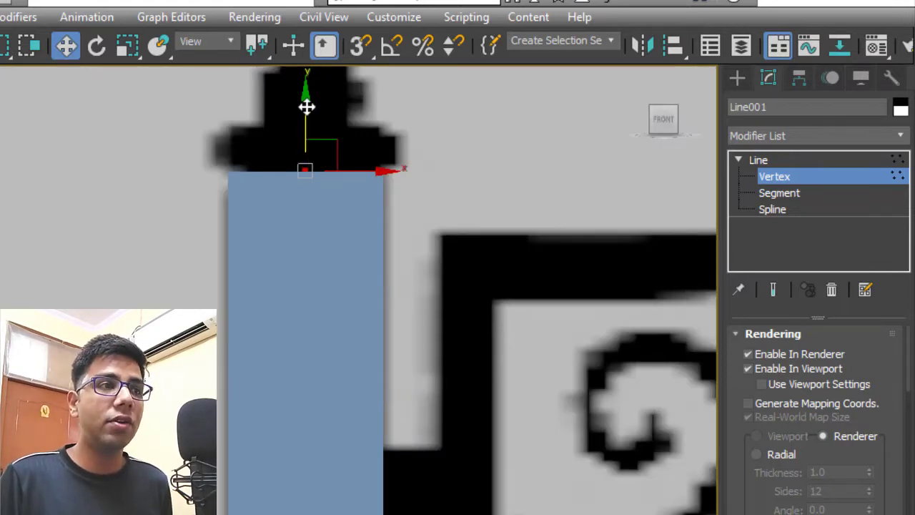
drag(306, 107, 361, 126)
scroll(243, 132, up, 2)
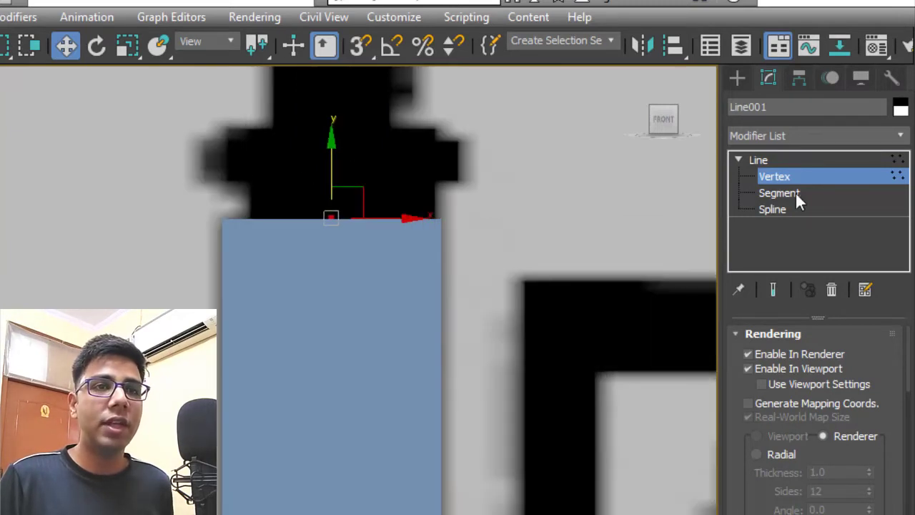
click(799, 174)
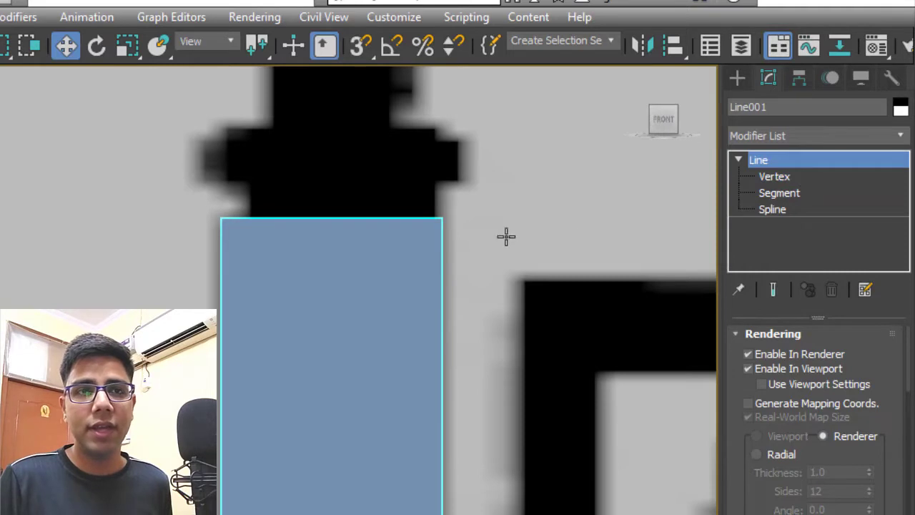
key(1)
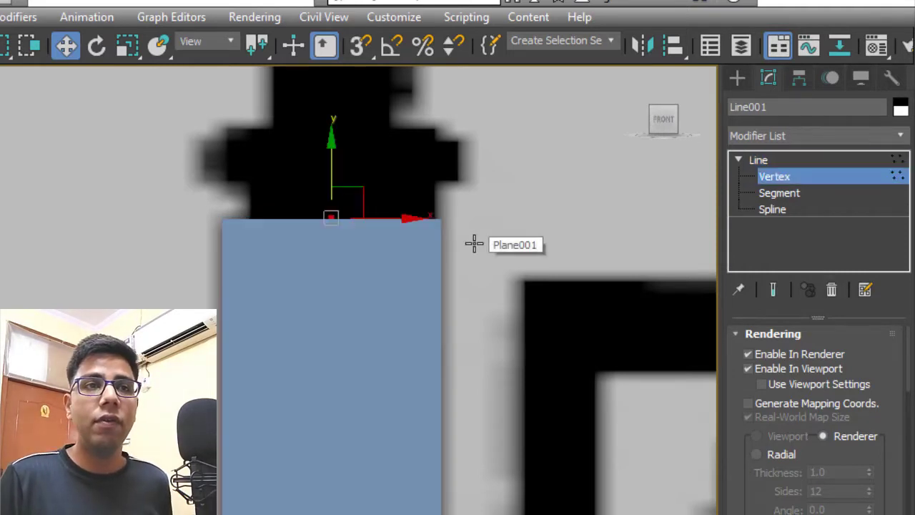
key(2)
key(3)
key(1)
key(1)
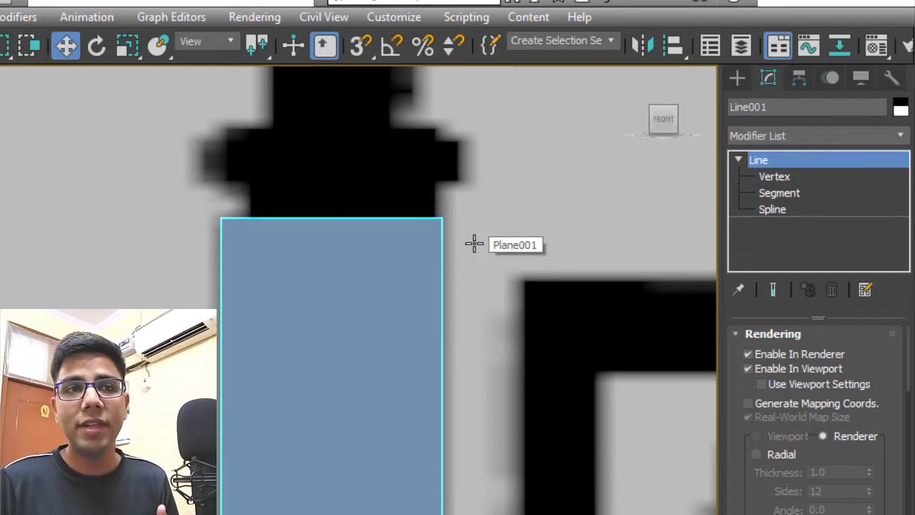
key(1)
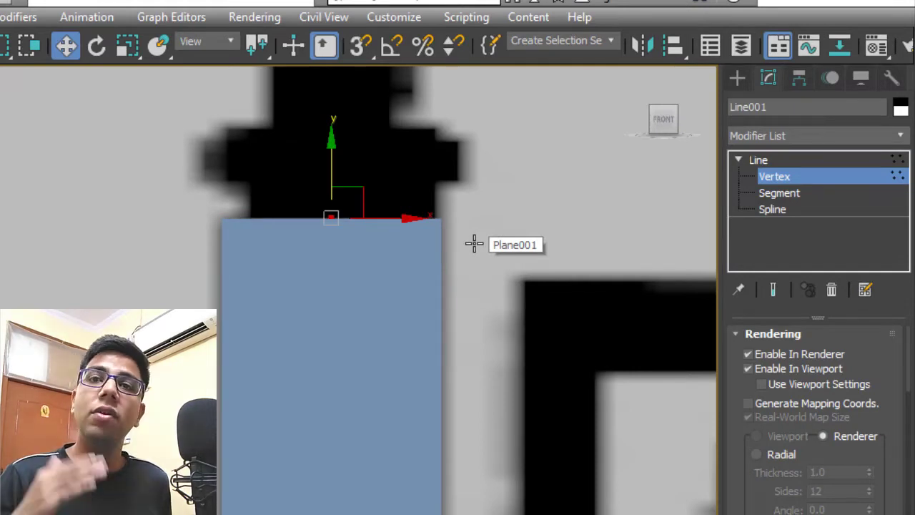
key(1)
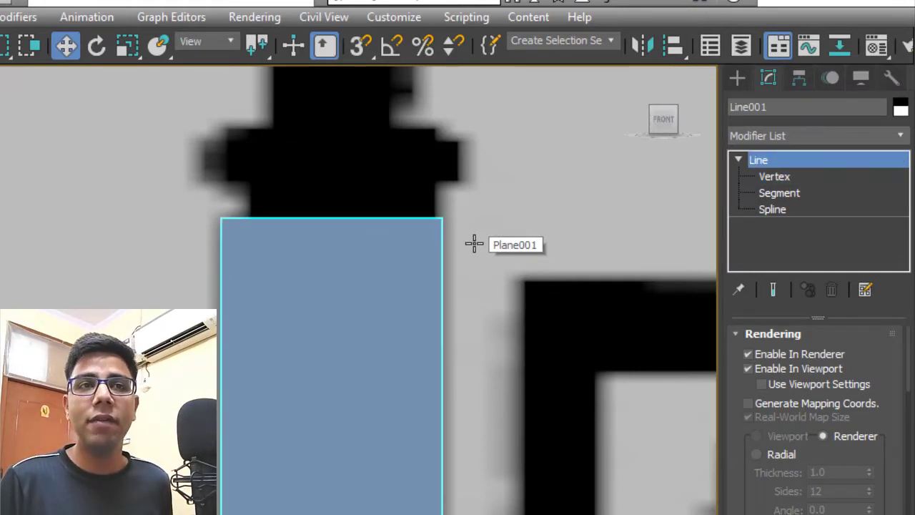
Start a new Line spline at the post cap with Enable In Renderer and Enable In Viewport turned off
scroll(301, 106, down, 2)
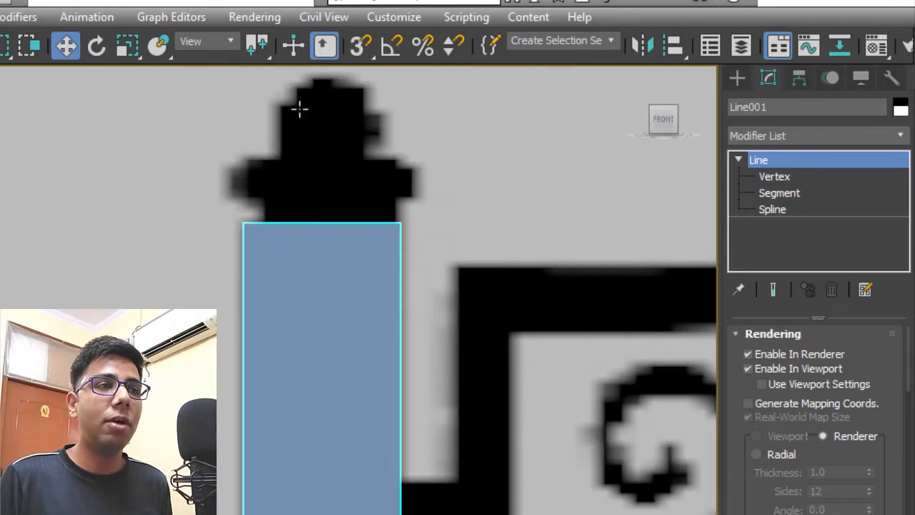
scroll(307, 191, up, 2)
scroll(336, 171, down, 2)
scroll(310, 174, up, 2)
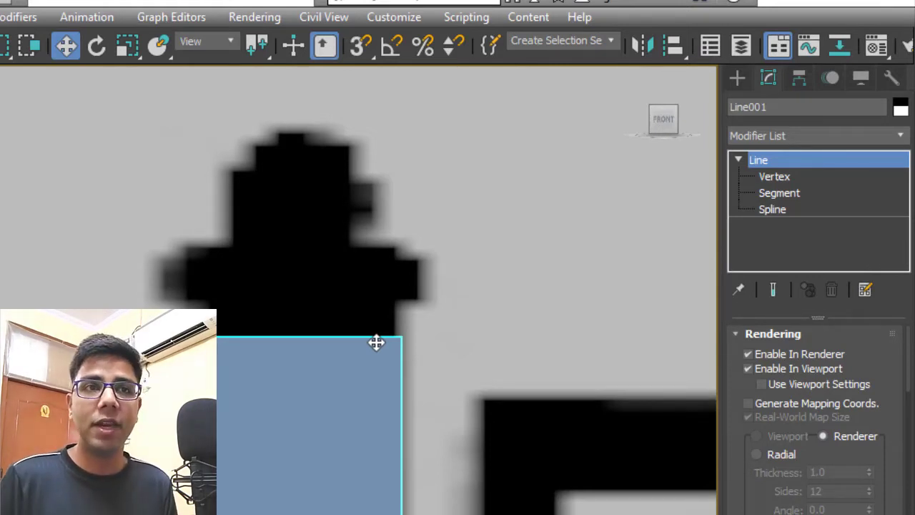
click(739, 78)
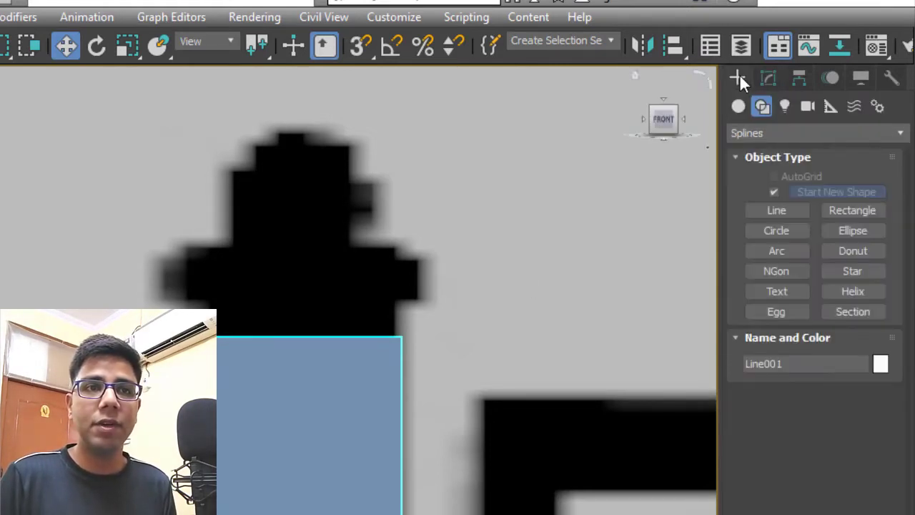
click(776, 211)
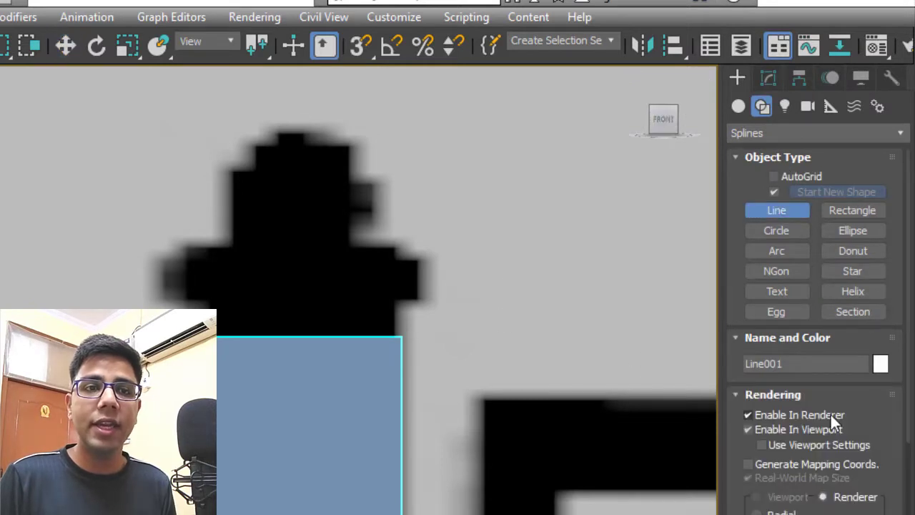
click(830, 415)
click(827, 428)
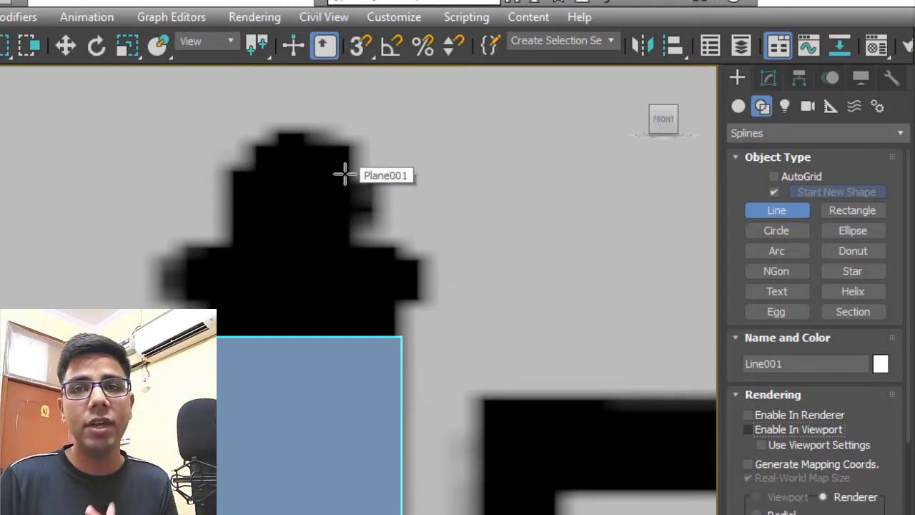
scroll(350, 157, up, 3)
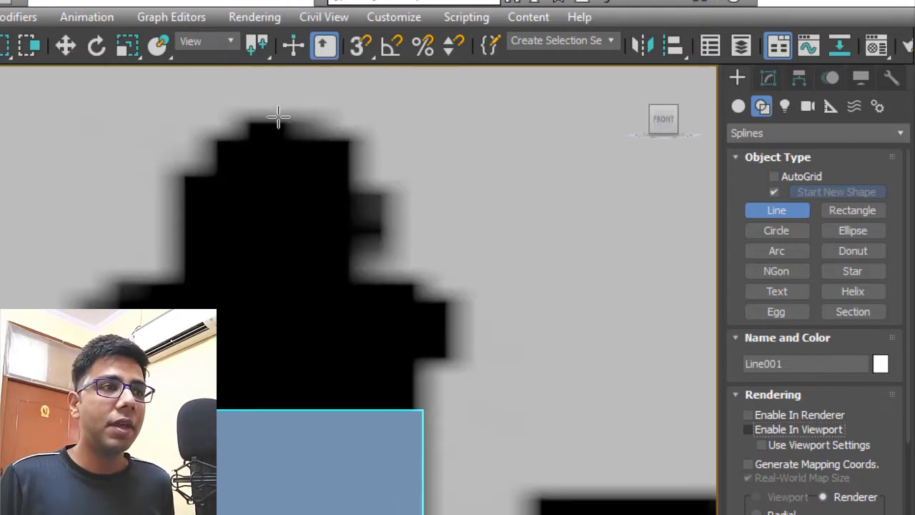
click(275, 114)
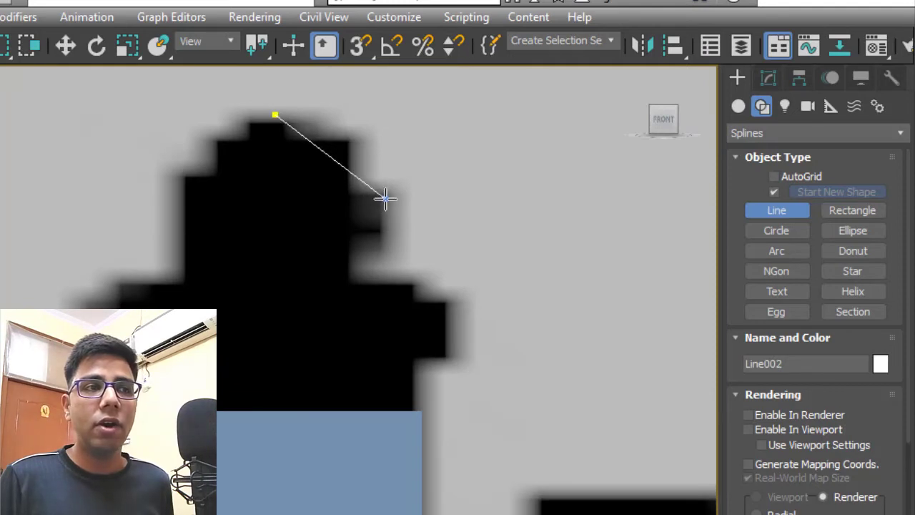
click(386, 198)
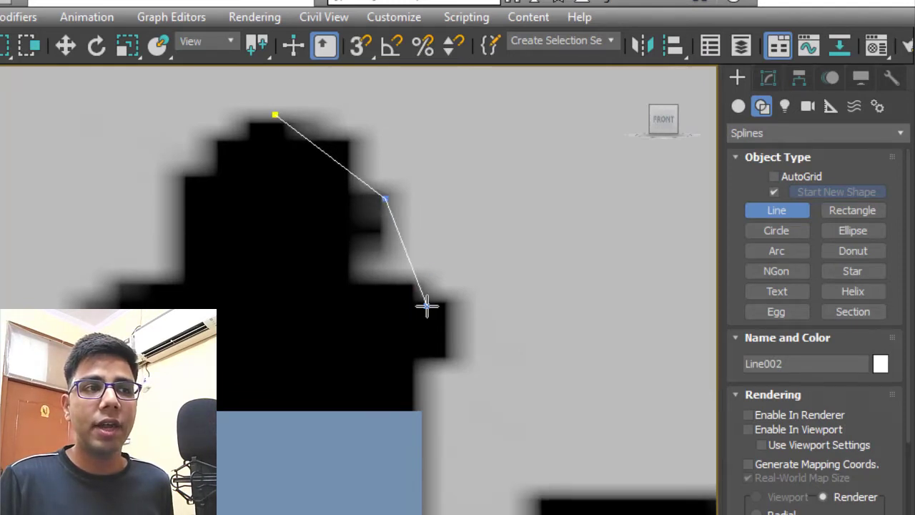
click(441, 278)
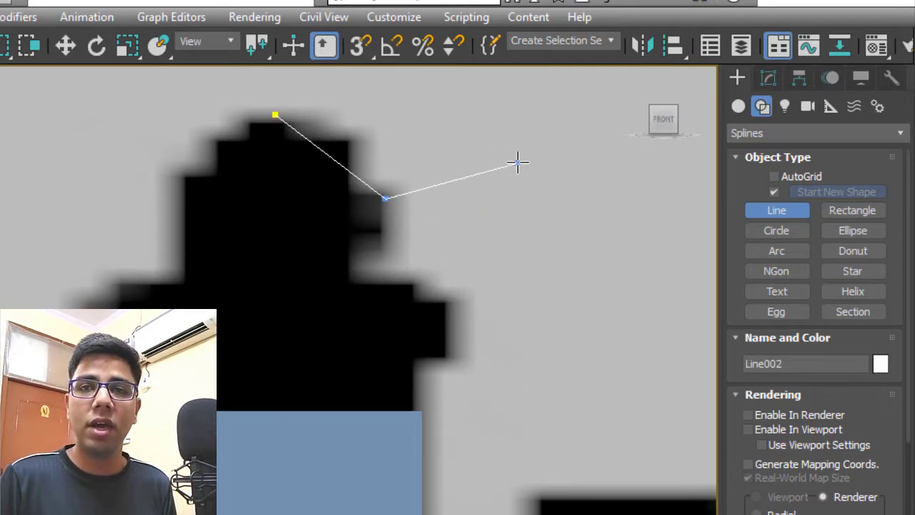
right_click(442, 171)
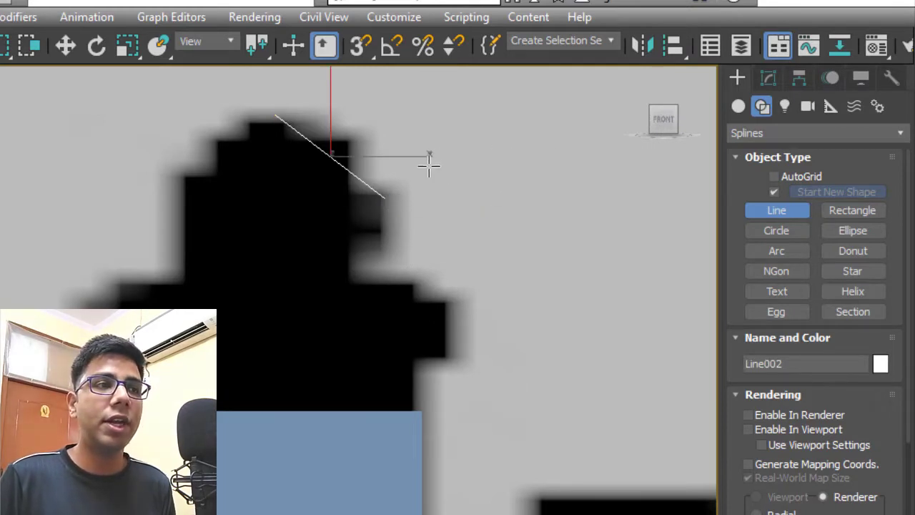
key(Delete)
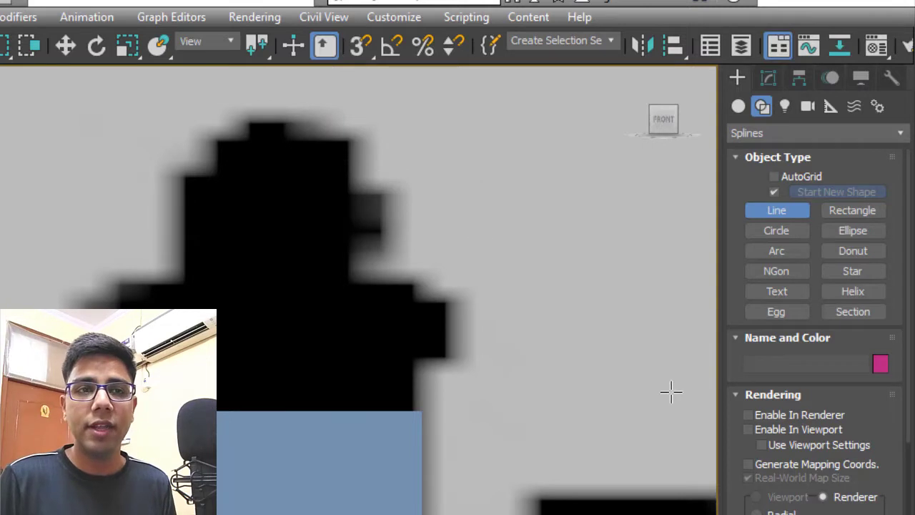
Set the Line tool's drag type to Bezier, keeping Corner as the initial type
drag(729, 429, 729, 31)
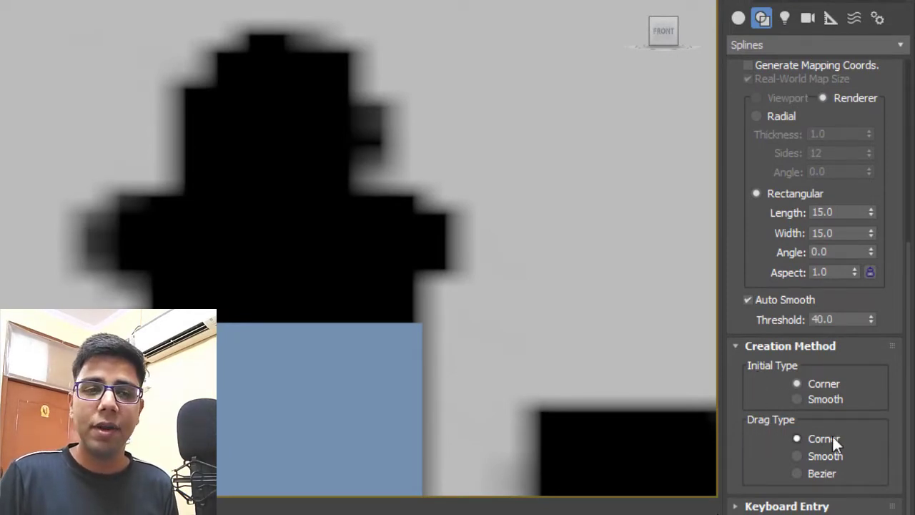
click(830, 457)
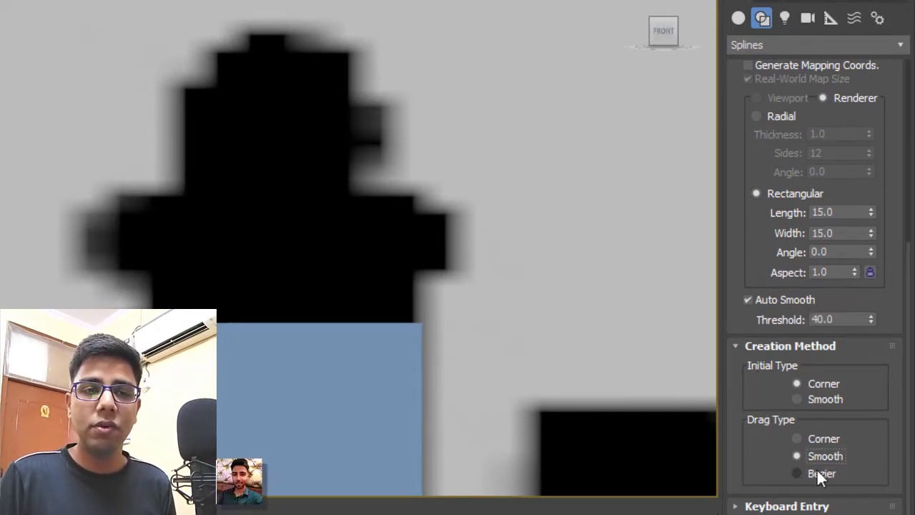
click(818, 472)
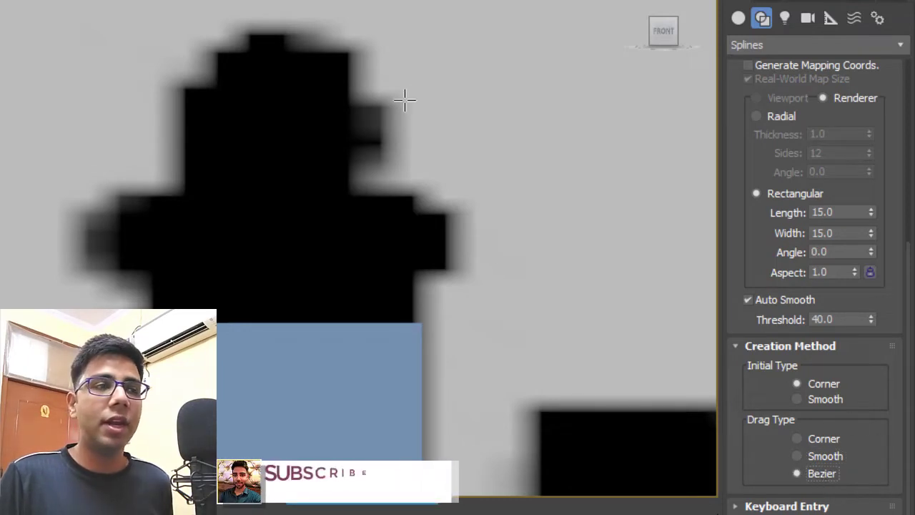
Trace the right half of the post cap with a curved Line from its top centre around the rim to inside the post top
click(275, 29)
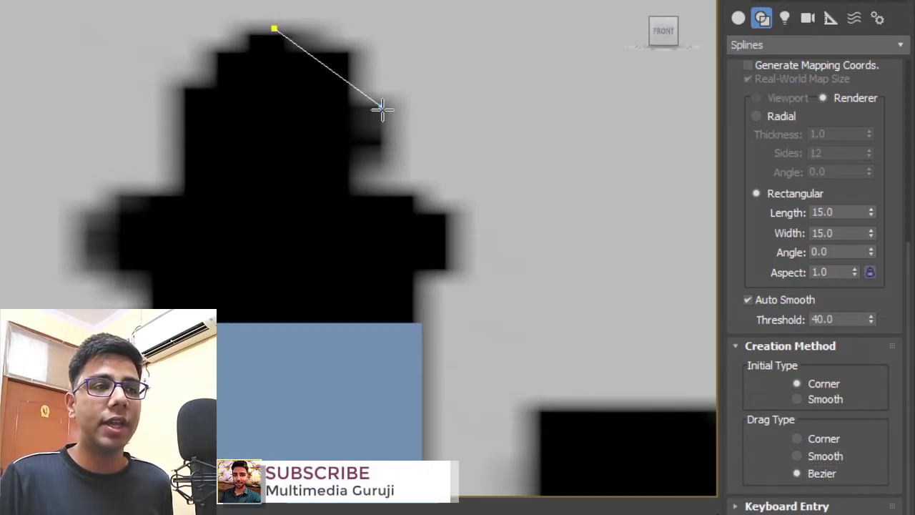
drag(376, 117, 390, 189)
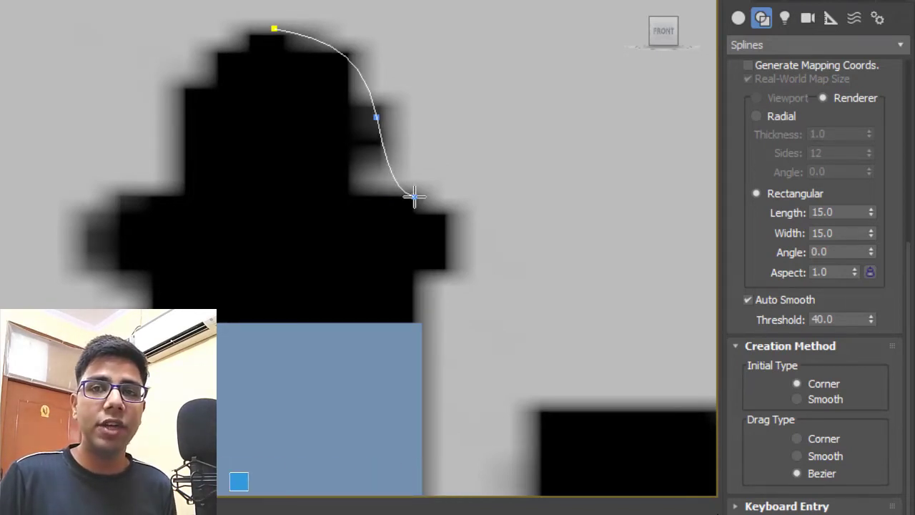
scroll(411, 195, up, 2)
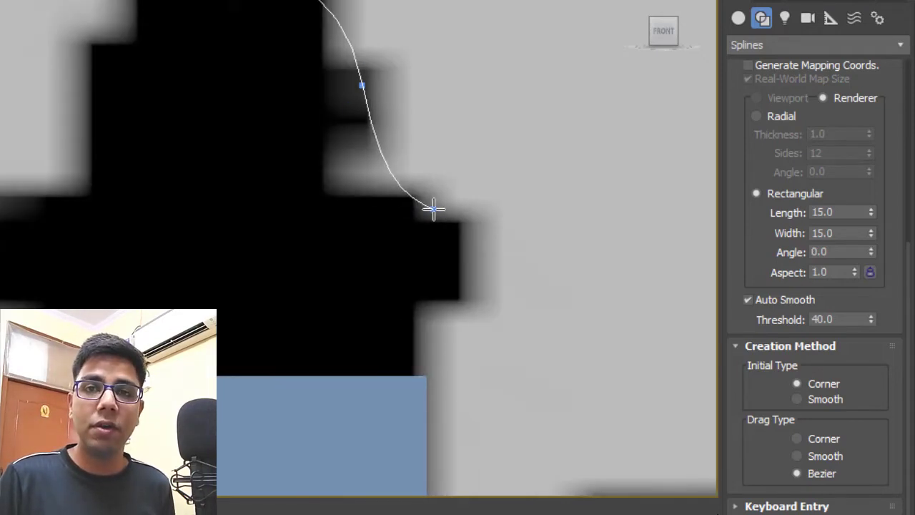
click(433, 208)
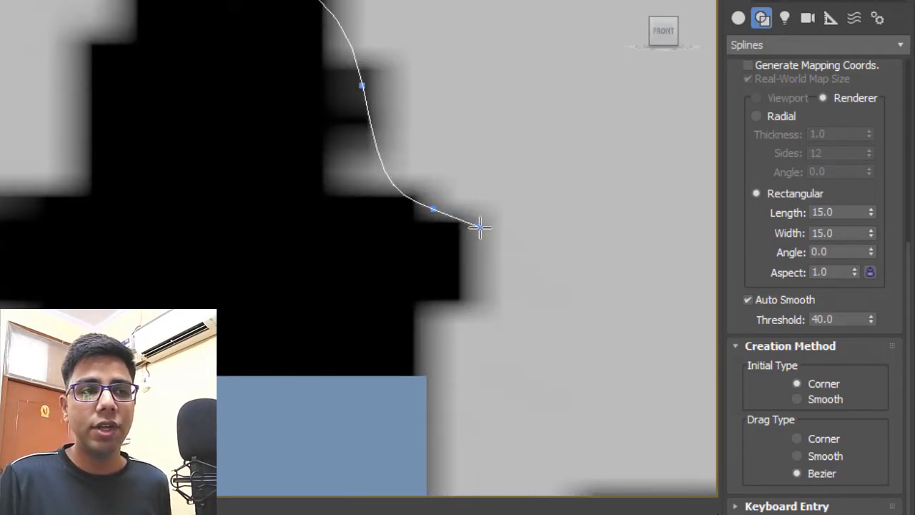
drag(444, 319, 406, 344)
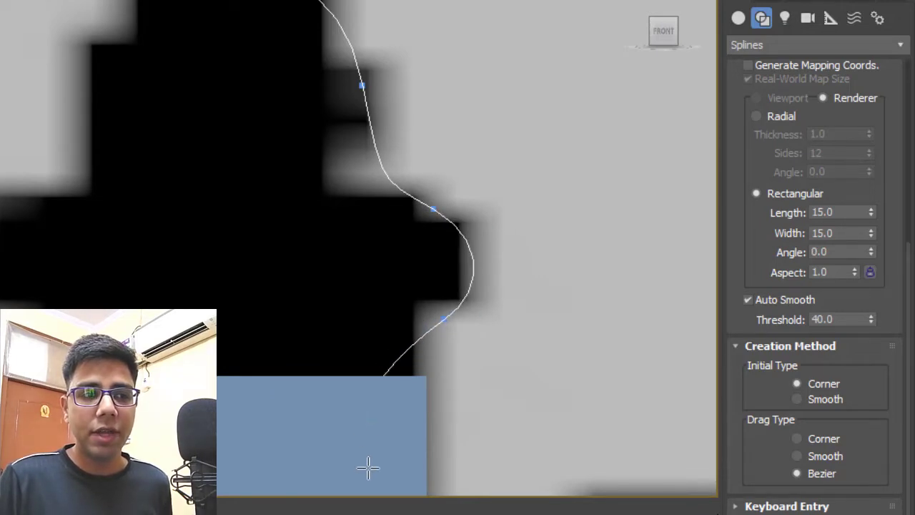
scroll(537, 320, down, 5)
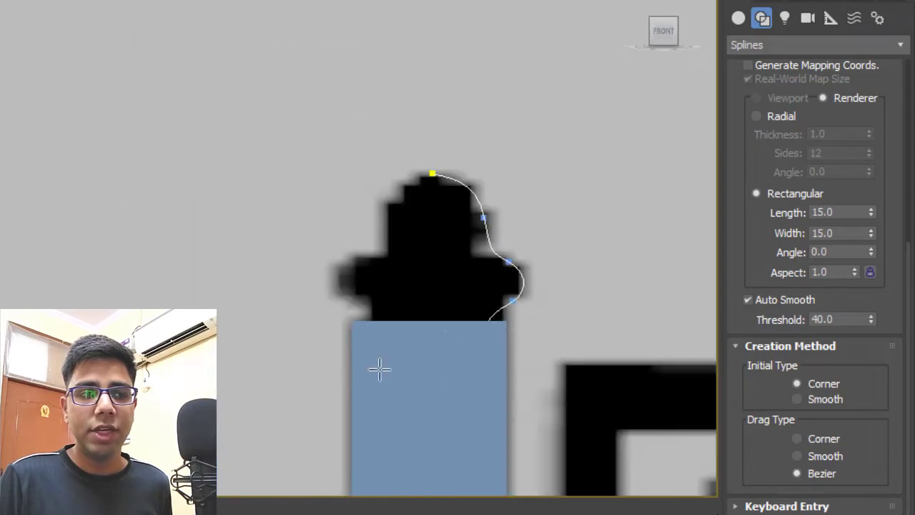
scroll(465, 358, up, 2)
right_click(659, 211)
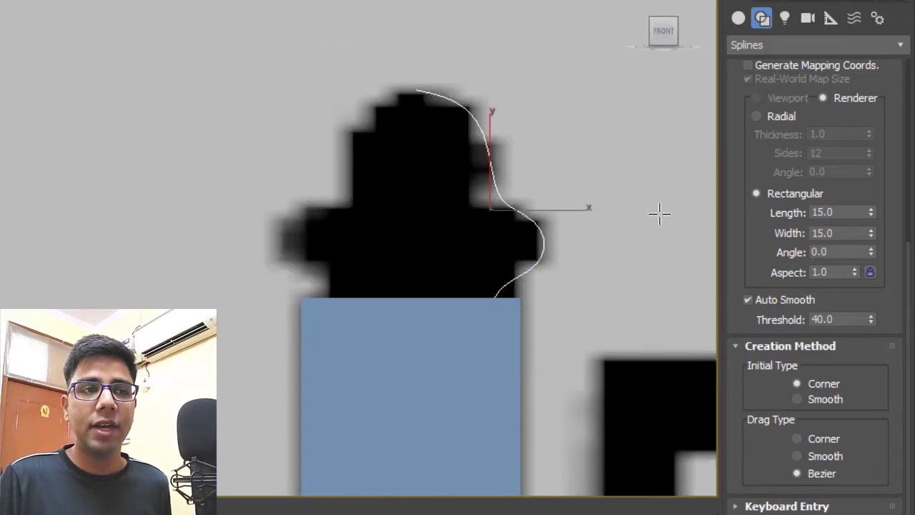
middle_drag(516, 209, 494, 223)
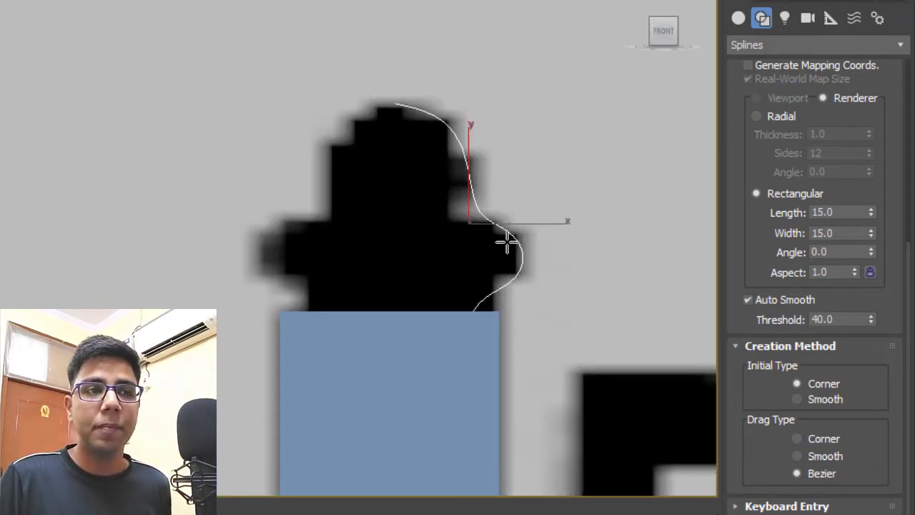
Reshape the cap profile's upper side curve by adjusting its second vertex and Bezier handles to follow the image
scroll(507, 241, up, 2)
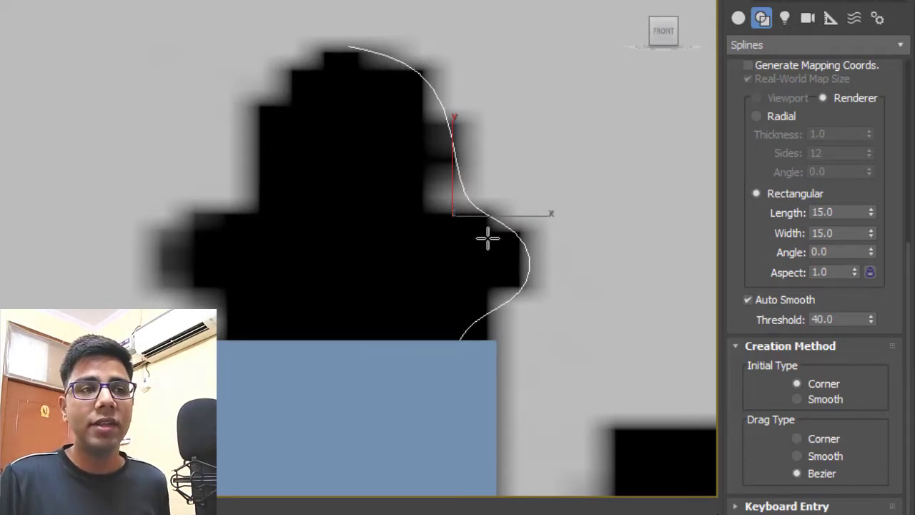
key(1)
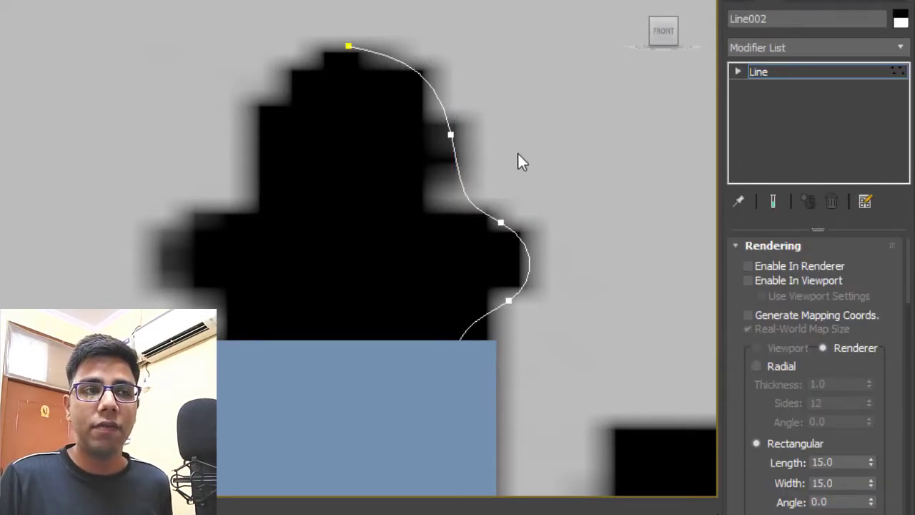
click(451, 135)
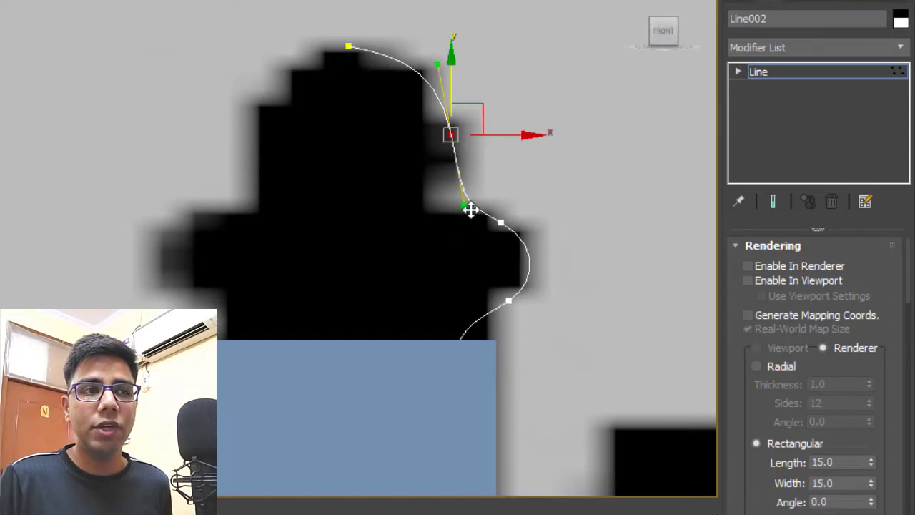
drag(469, 209, 429, 194)
mouse_move(449, 139)
mouse_down()
mouse_move(425, 148)
mouse_move(437, 141)
mouse_up()
drag(460, 204, 435, 213)
Refine the profile's two rim vertices and shift its bottom vertex outward towards the post's right edge
click(503, 222)
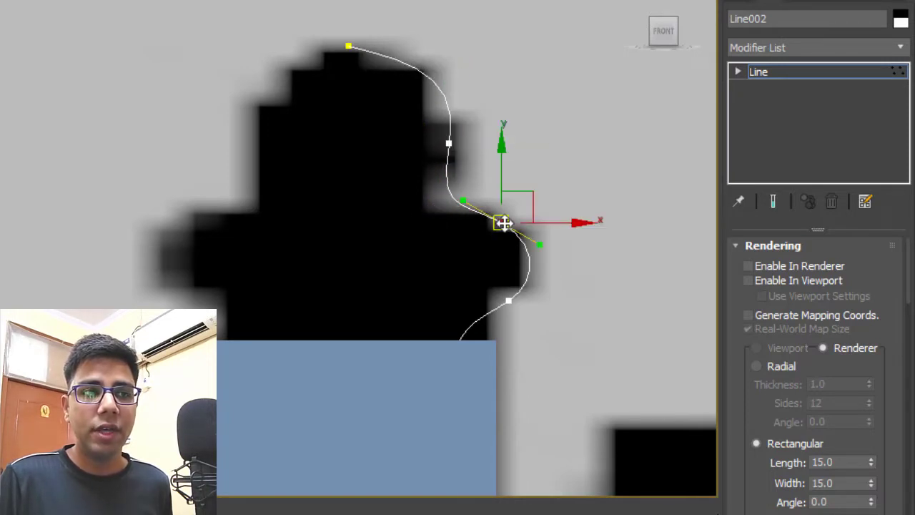
drag(540, 244, 499, 212)
click(508, 301)
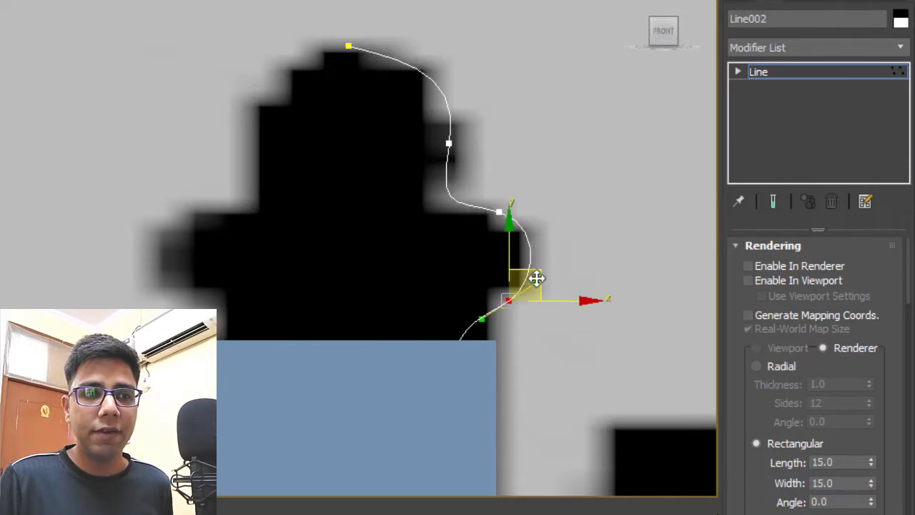
click(462, 377)
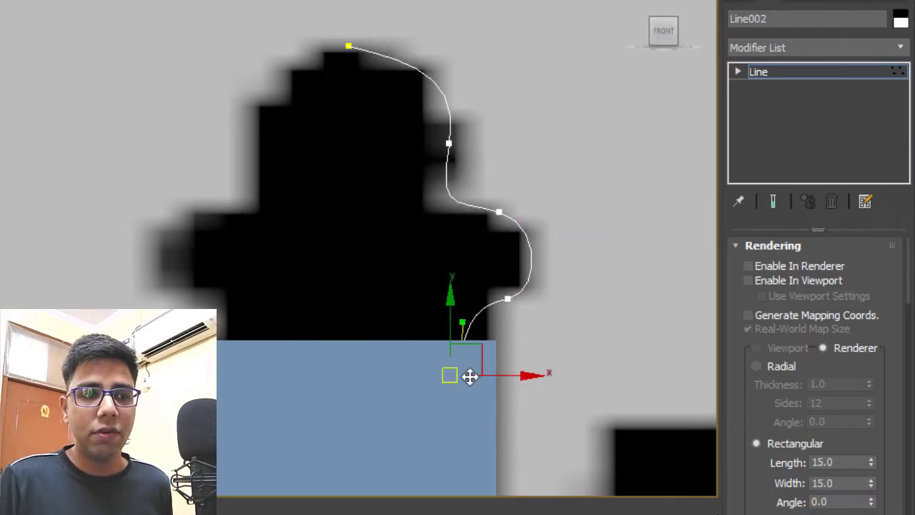
drag(470, 376, 484, 374)
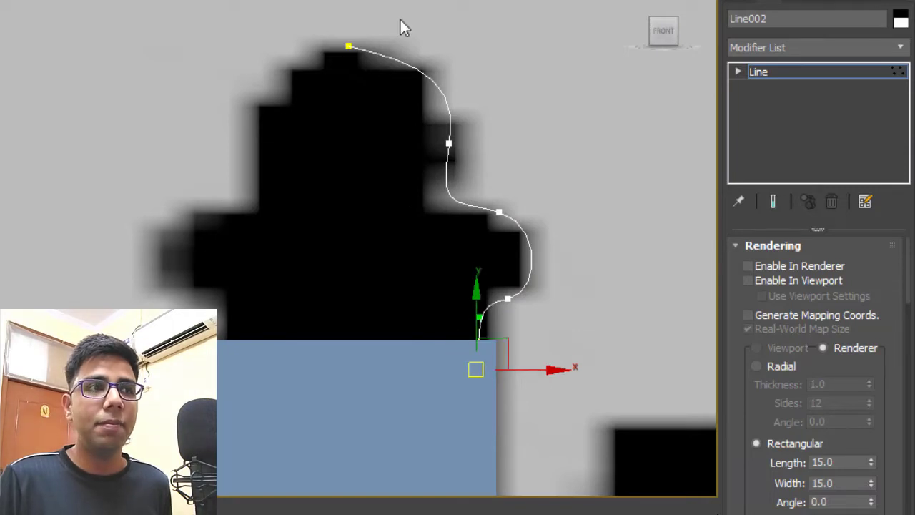
Convert the cap profile's top vertex to Bezier Corner and level its handle so the crown starts horizontally
click(348, 46)
scroll(358, 53, up, 3)
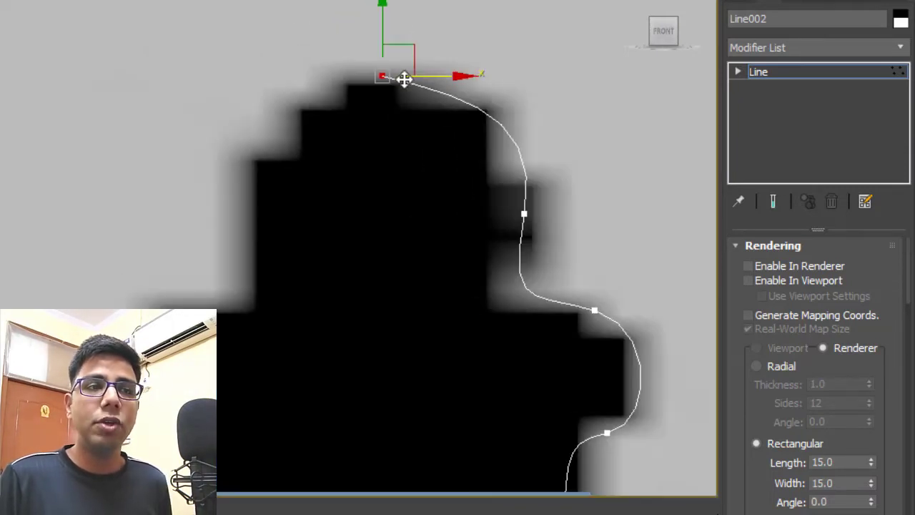
right_click(397, 78)
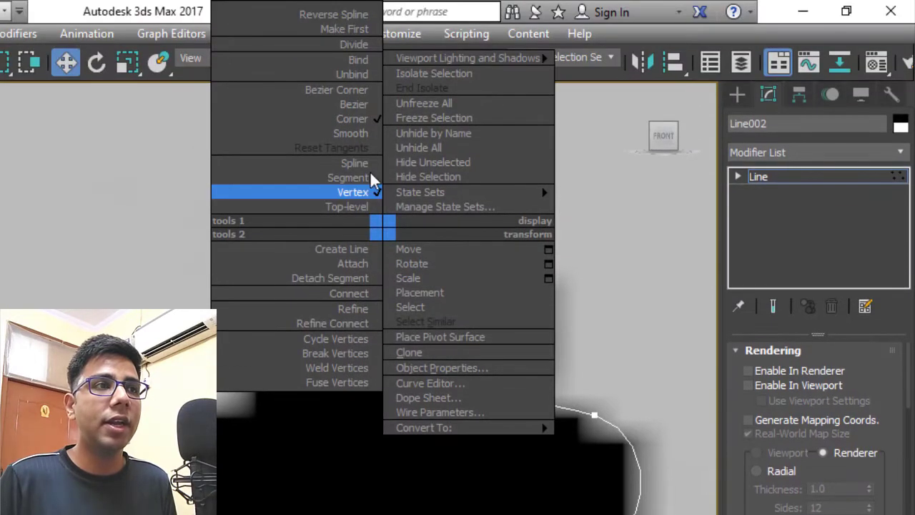
click(361, 92)
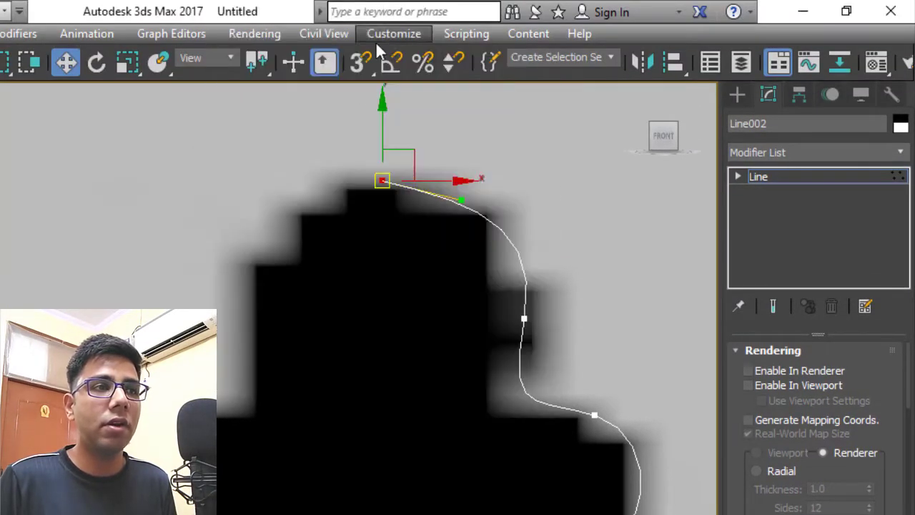
mouse_move(453, 191)
mouse_down()
mouse_move(466, 136)
mouse_move(449, 186)
mouse_move(453, 163)
mouse_move(454, 178)
mouse_up()
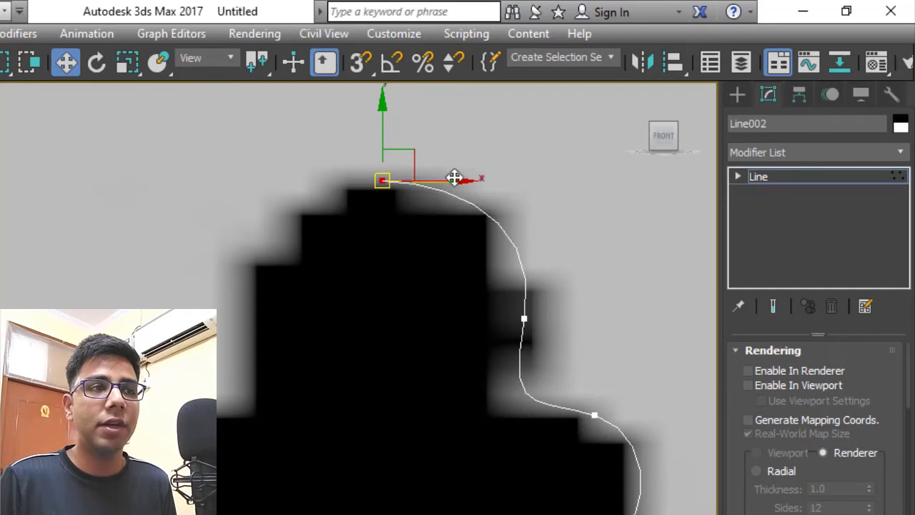
scroll(546, 147, down, 5)
scroll(605, 173, up, 2)
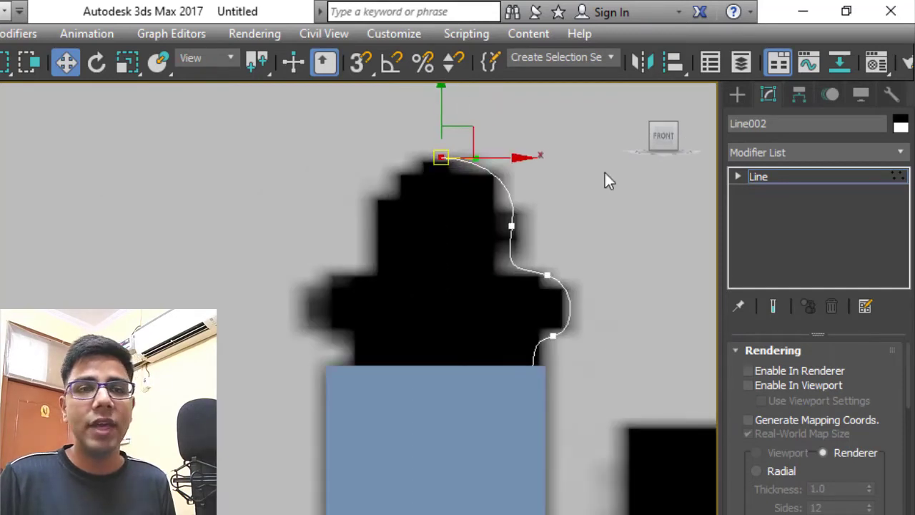
Return the cap profile line to its top level and apply a Lathe modifier to it
click(780, 183)
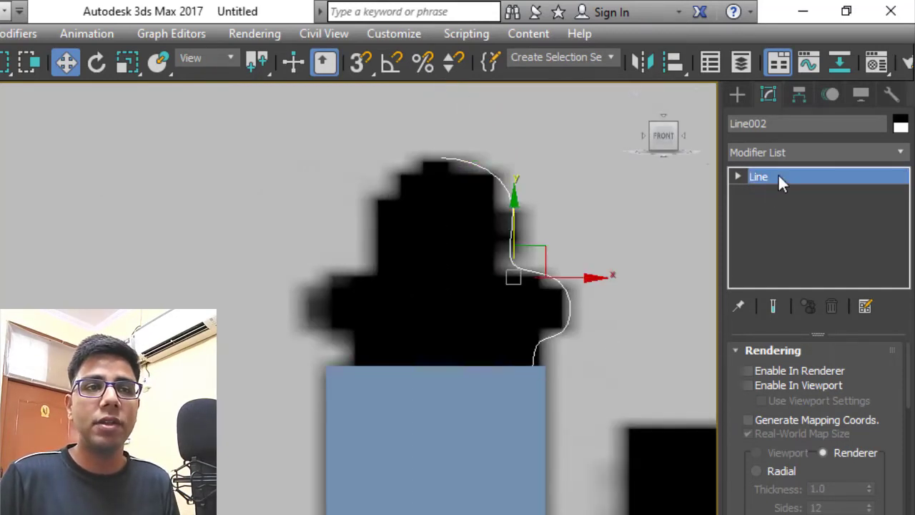
scroll(401, 229, down, 2)
scroll(517, 213, up, 2)
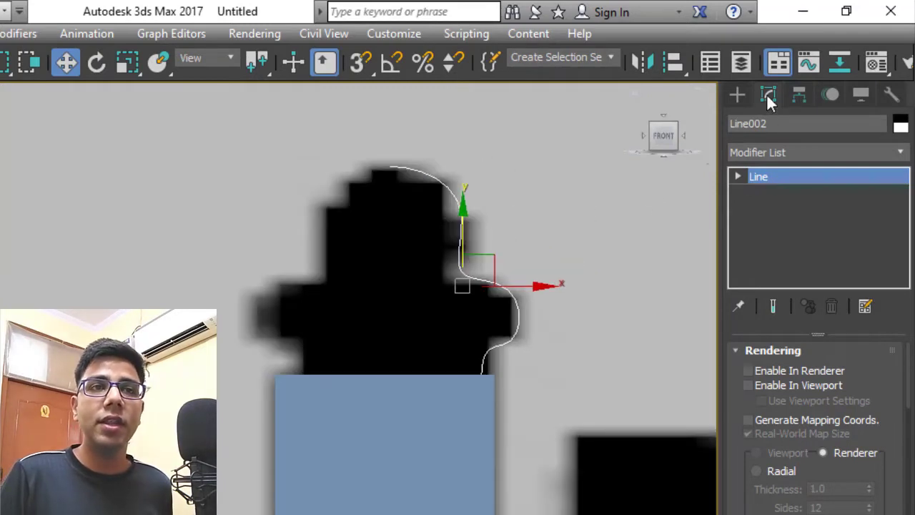
click(901, 153)
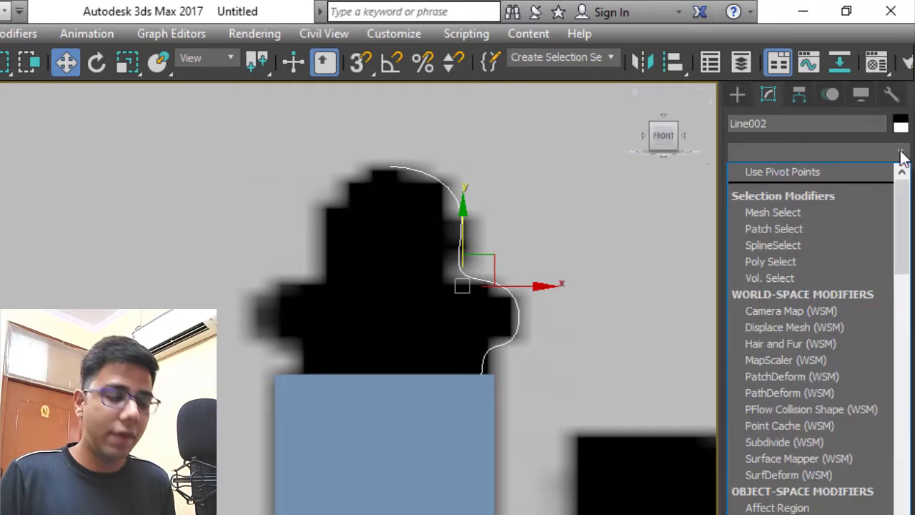
key(l)
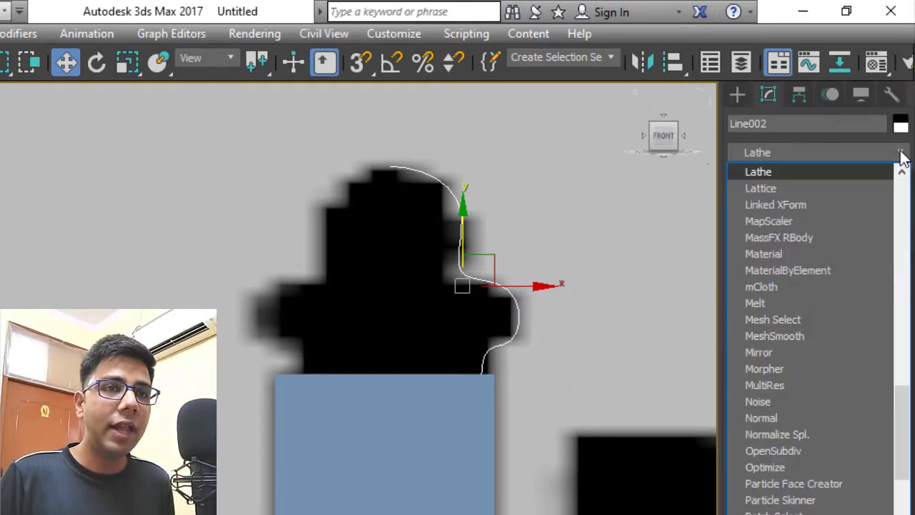
click(856, 168)
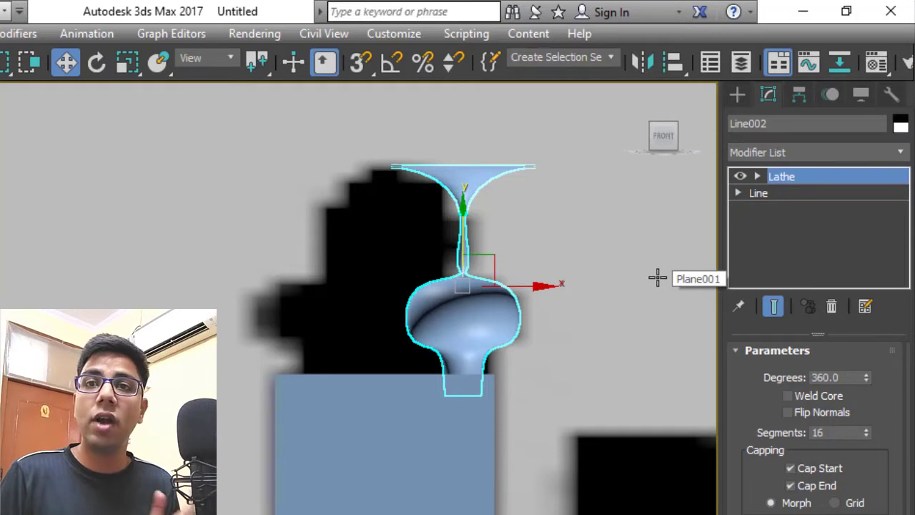
Shift the Lathe axis left to the post's centre line so the cap matches the image, and deselect everything
click(758, 177)
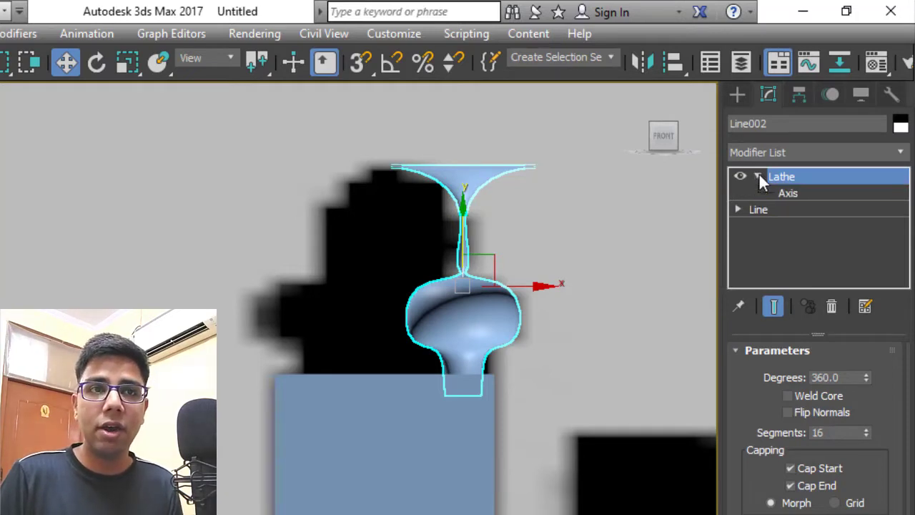
click(793, 194)
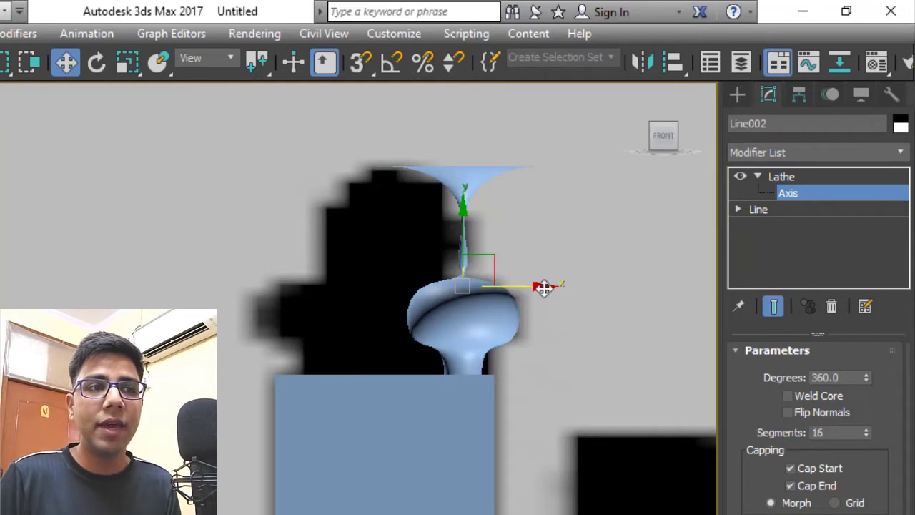
drag(543, 288, 464, 296)
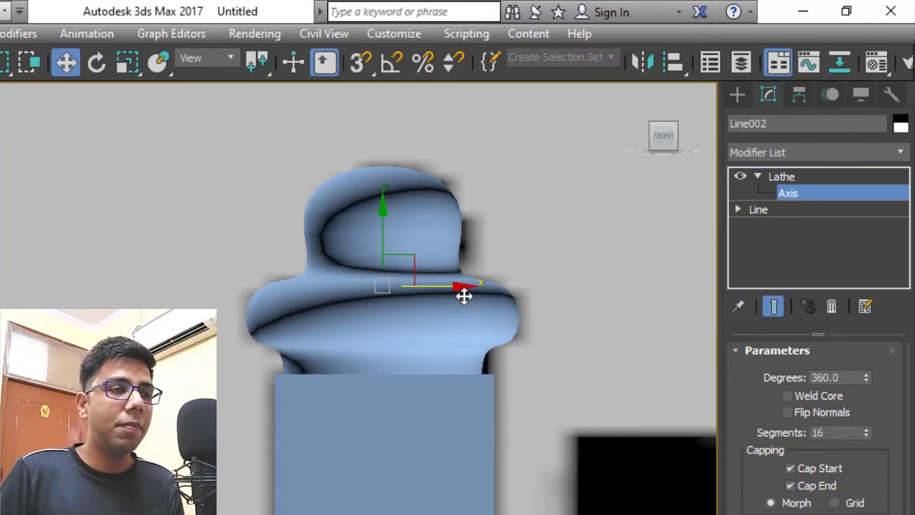
click(837, 193)
scroll(354, 210, down, 3)
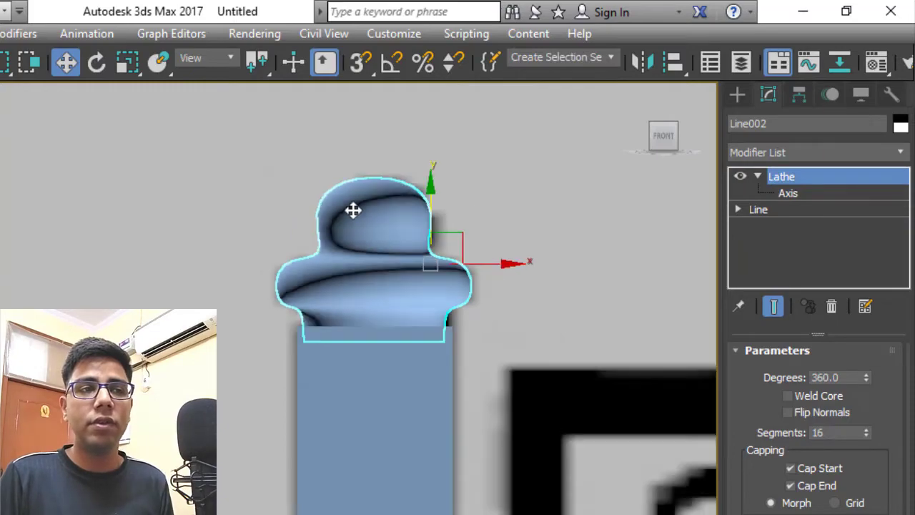
scroll(449, 196, up, 2)
click(257, 197)
scroll(161, 172, down, 3)
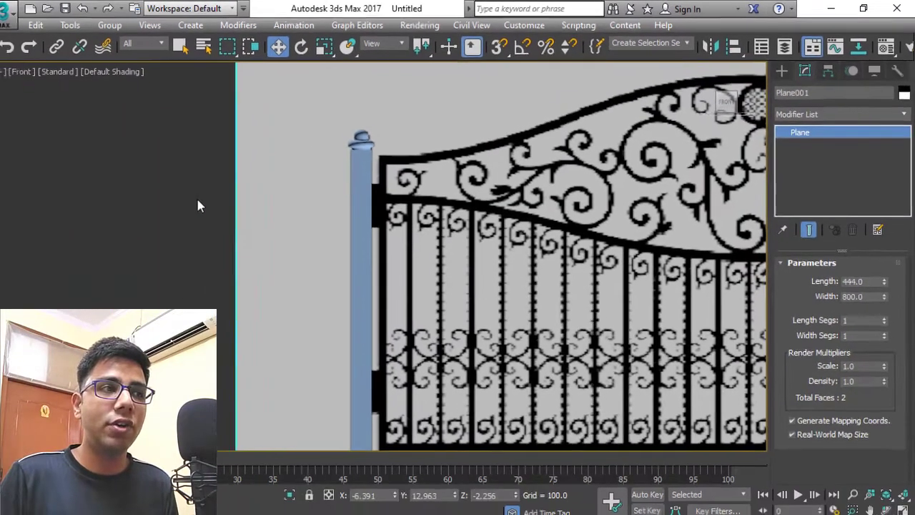
click(0, 286)
scroll(449, 203, down, 2)
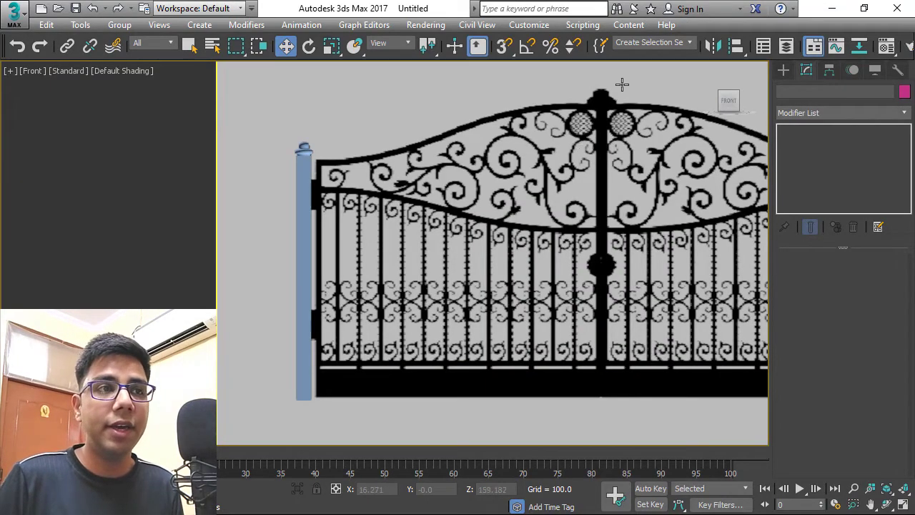
Start a new spline Line with rendering enabled in both the renderer and the viewport
scroll(619, 86, up, 5)
click(784, 69)
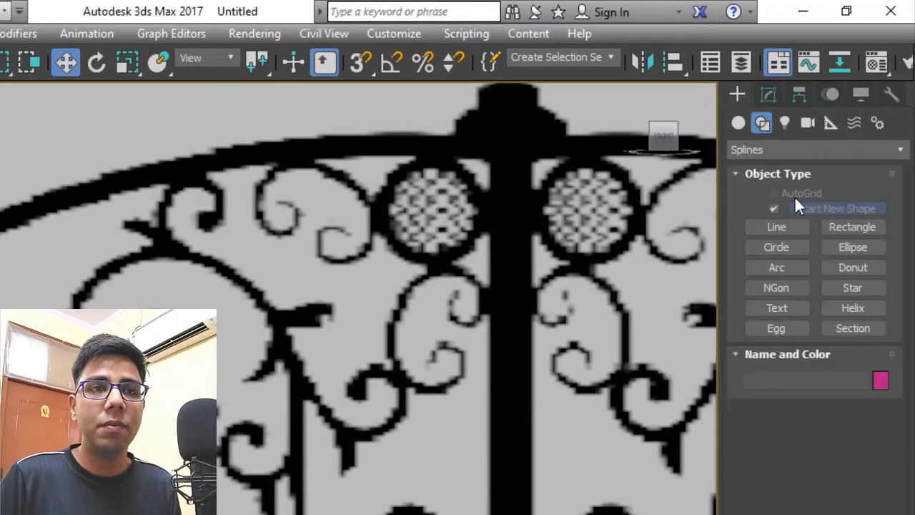
click(784, 224)
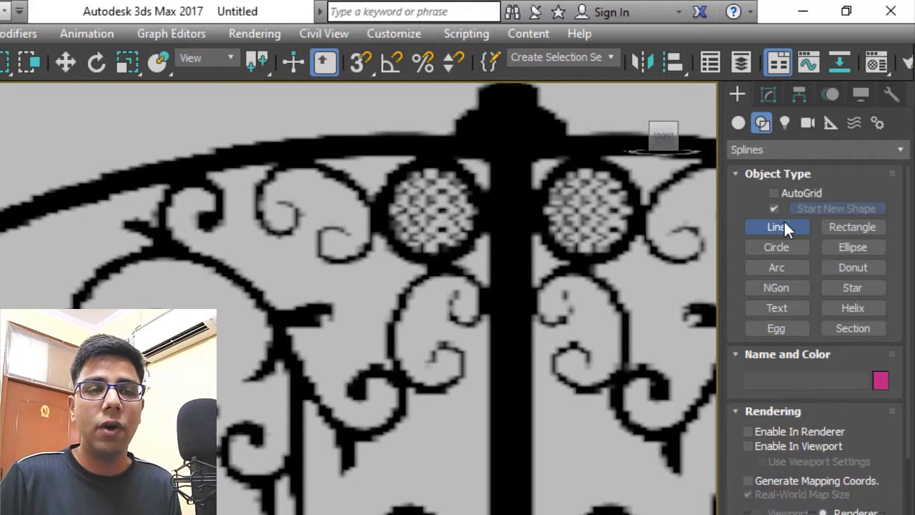
click(815, 433)
click(813, 442)
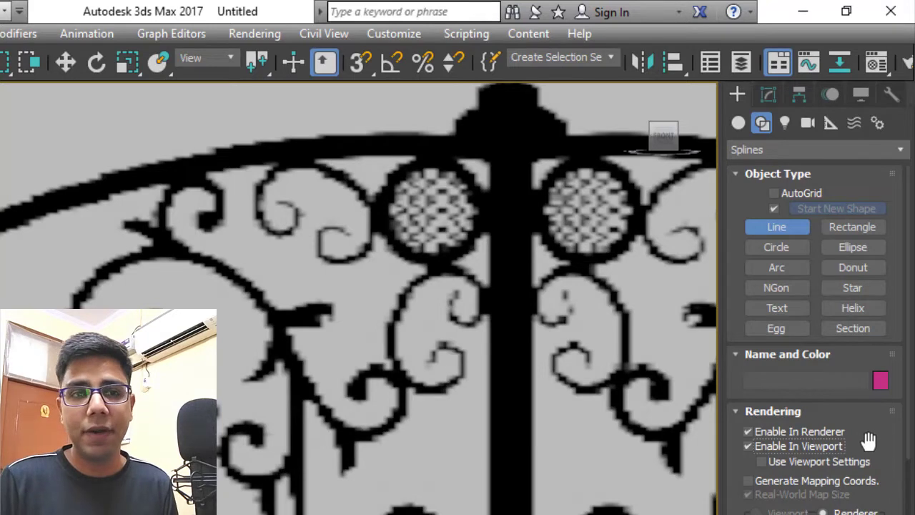
Set the line's rectangular cross-section to length 5 and width 5
scroll(868, 441, down, 5)
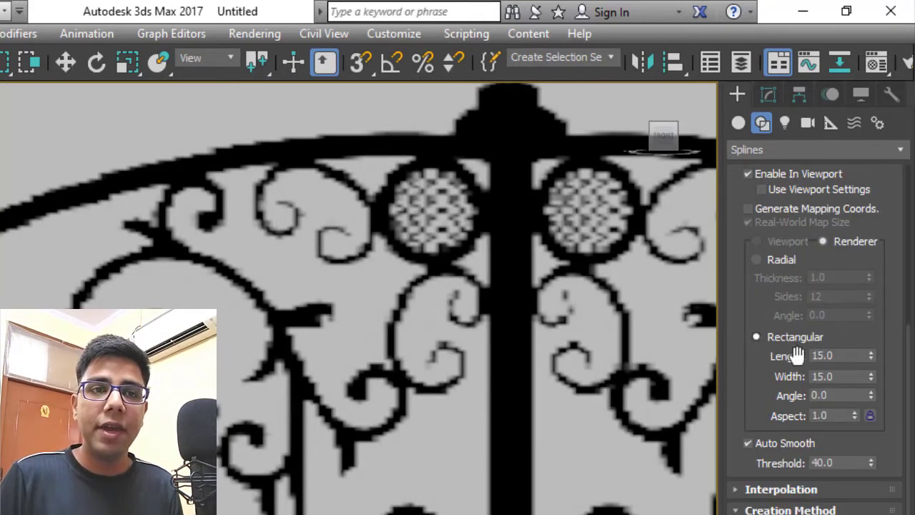
double_click(847, 356)
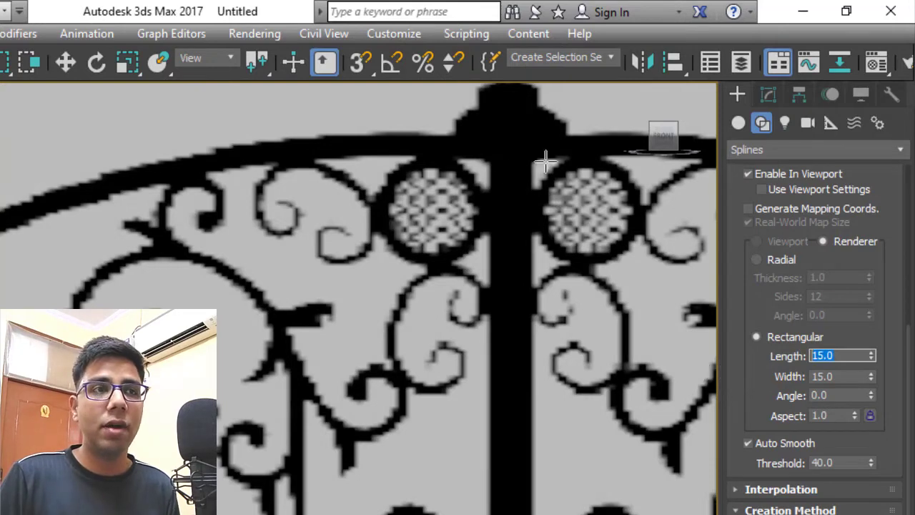
scroll(577, 163, down, 2)
scroll(479, 132, up, 3)
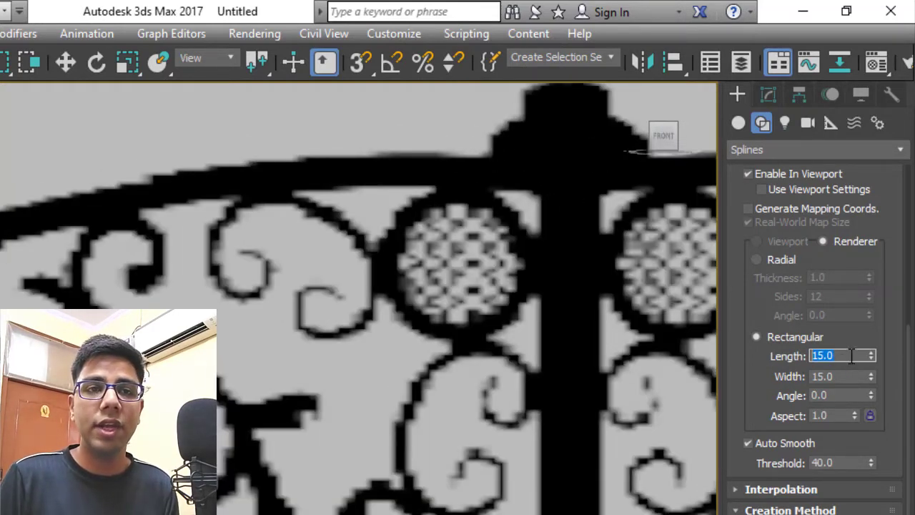
text(5)
key(Tab)
text(5)
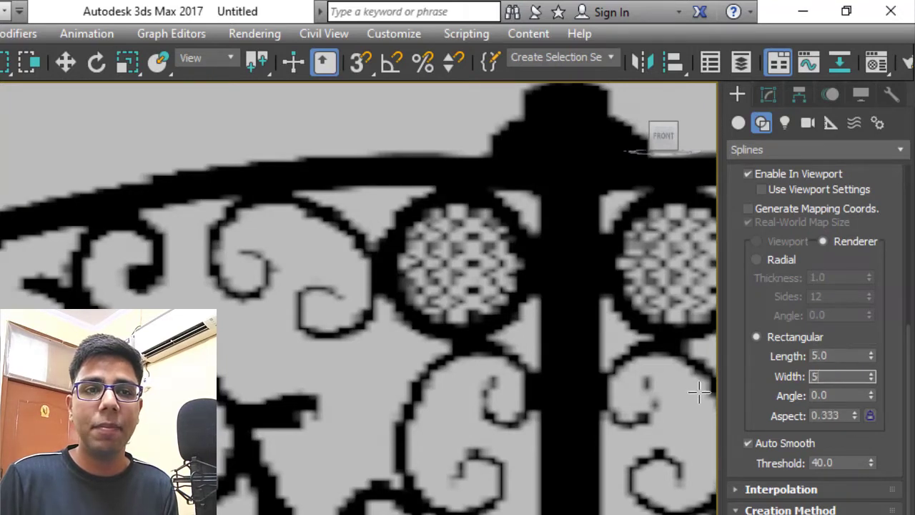
key(Return)
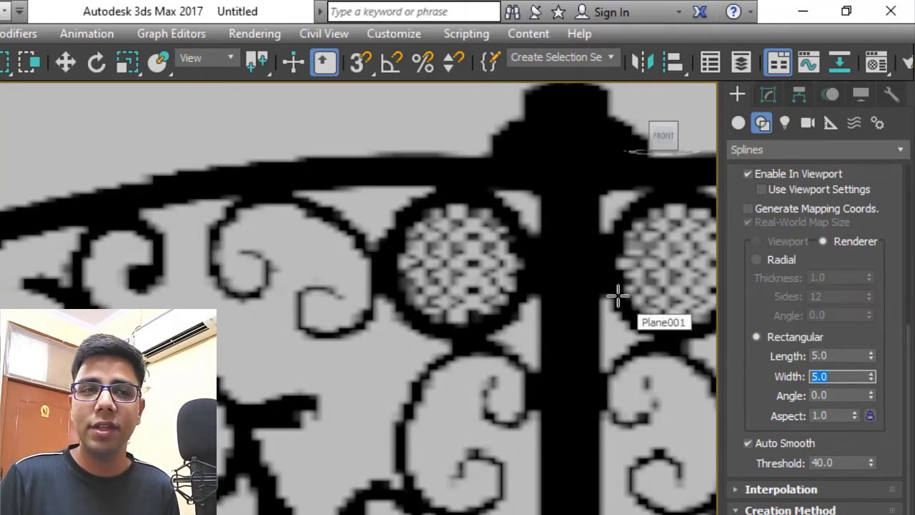
Trace the gate's curved top rail with the Line from the centre post leftward to past the left post
scroll(600, 283, down, 1)
drag(576, 206, 238, 247)
scroll(451, 205, down, 2)
scroll(351, 205, up, 1)
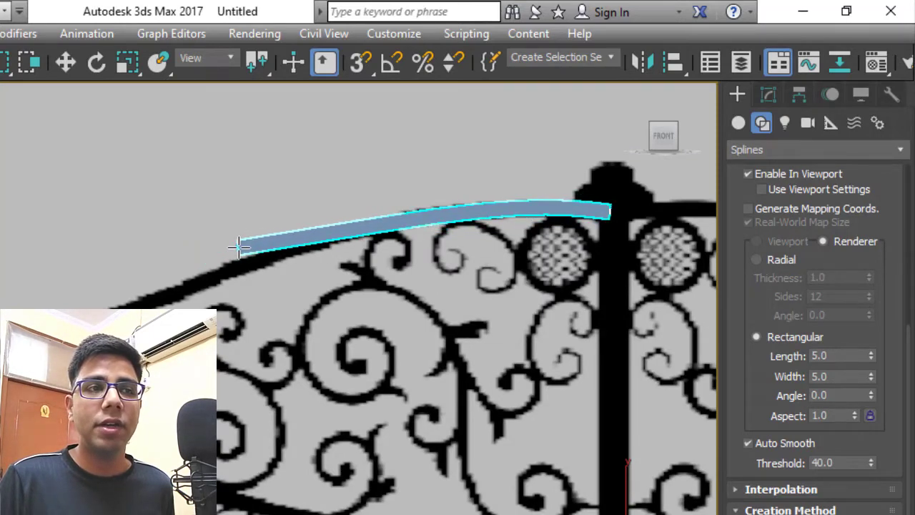
scroll(120, 313, up, 2)
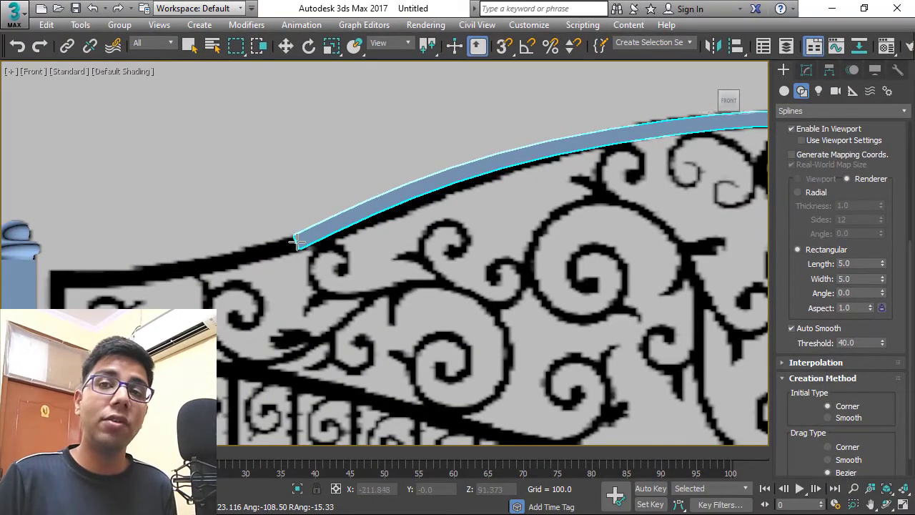
scroll(340, 244, down, 3)
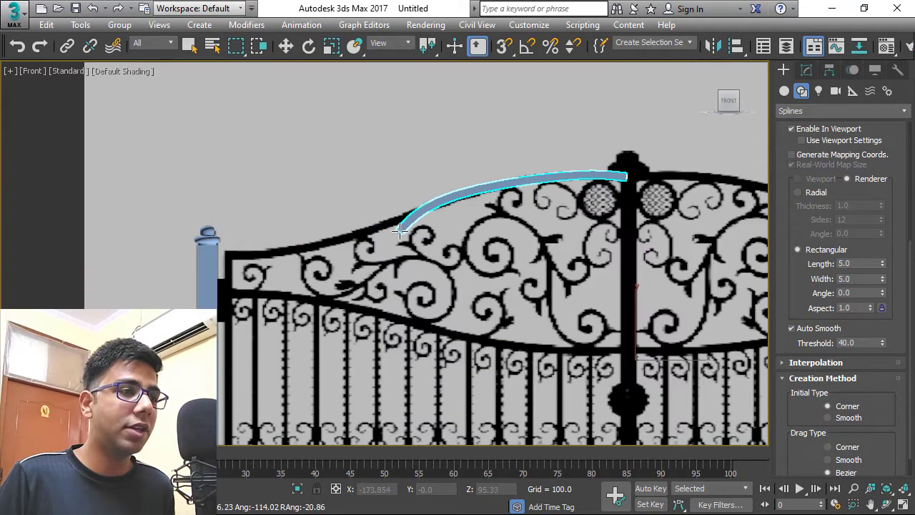
scroll(246, 250, up, 2)
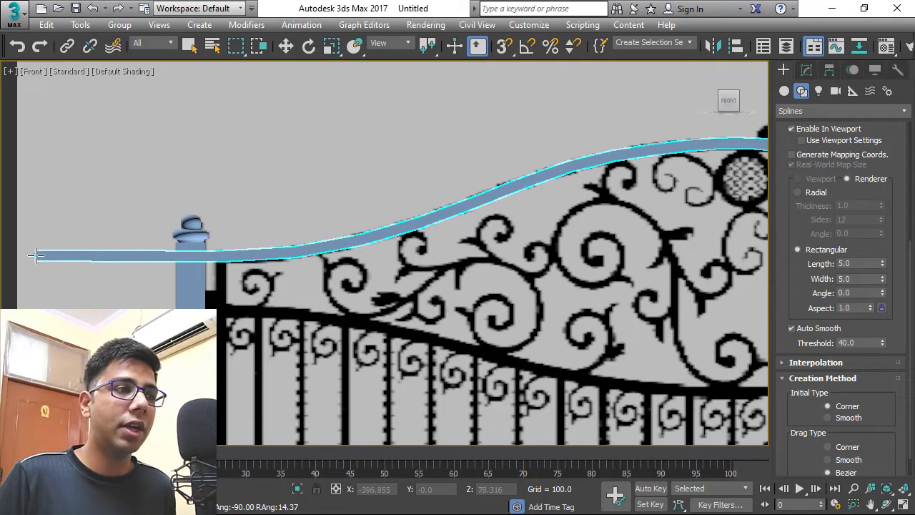
scroll(303, 147, down, 2)
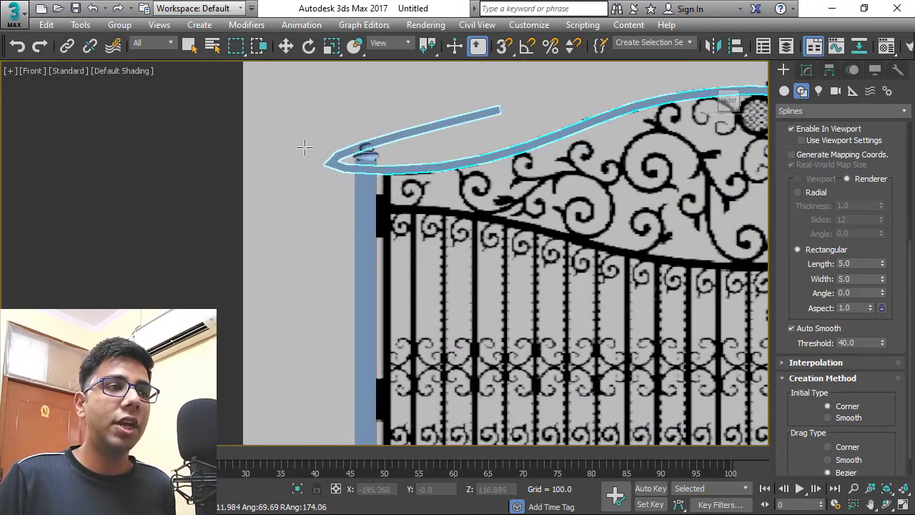
click(326, 175)
Continue the Line to the left leaf's lower-left corner and along its bottom rail to the centre post
scroll(367, 318, up, 1)
scroll(368, 325, down, 2)
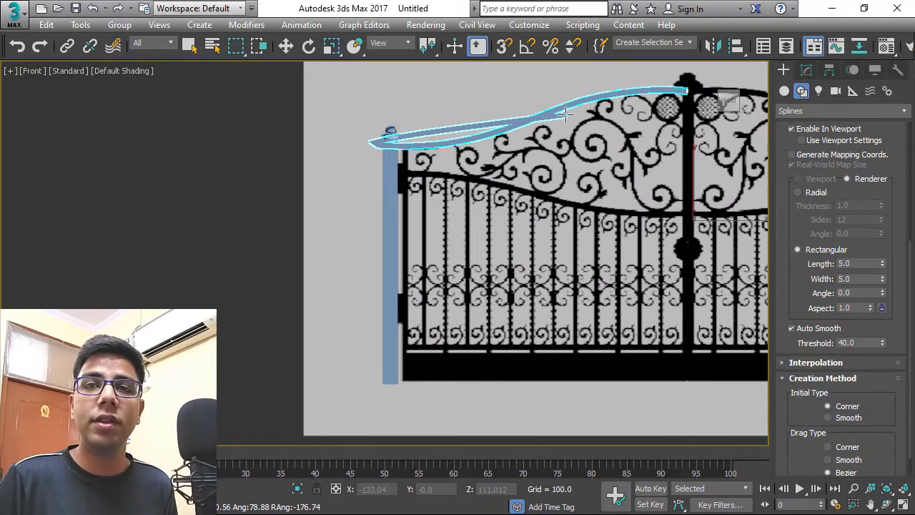
scroll(427, 109, up, 1)
scroll(426, 111, up, 1)
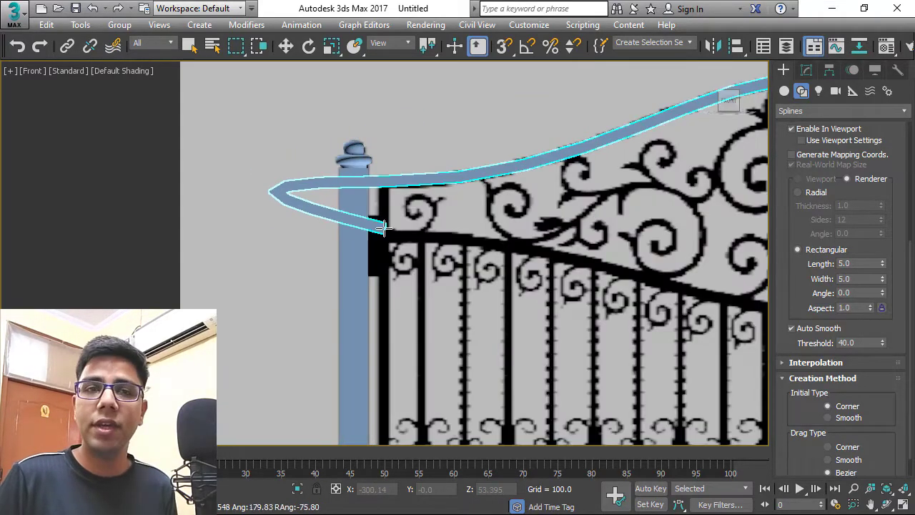
middle_drag(381, 246, 388, 227)
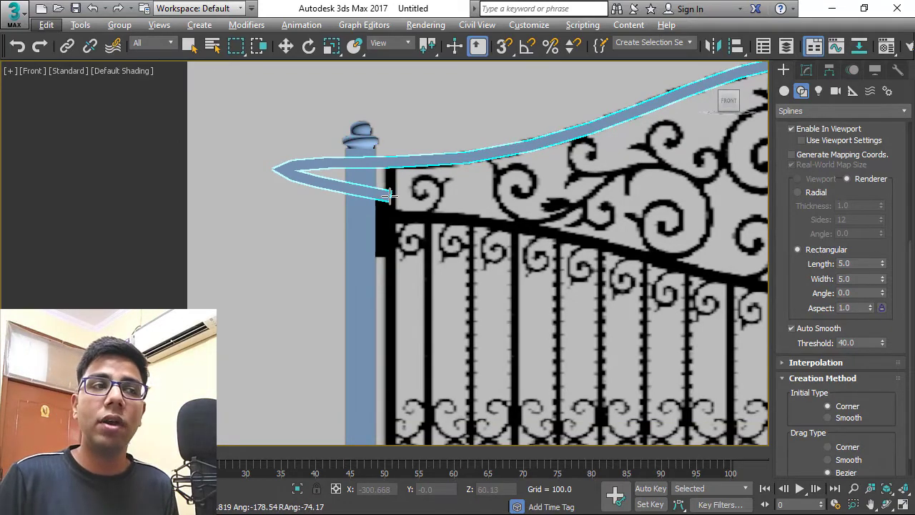
scroll(328, 141, down, 2)
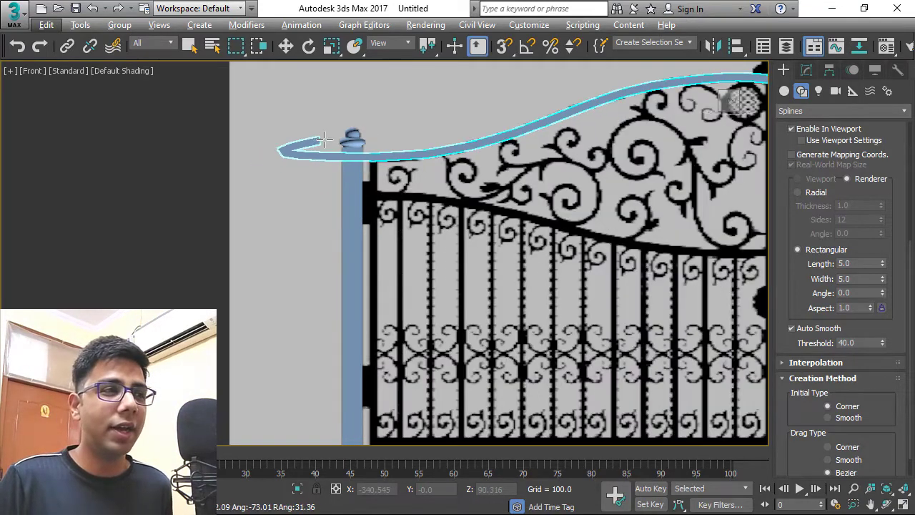
middle_drag(386, 376, 336, 147)
scroll(323, 175, up, 3)
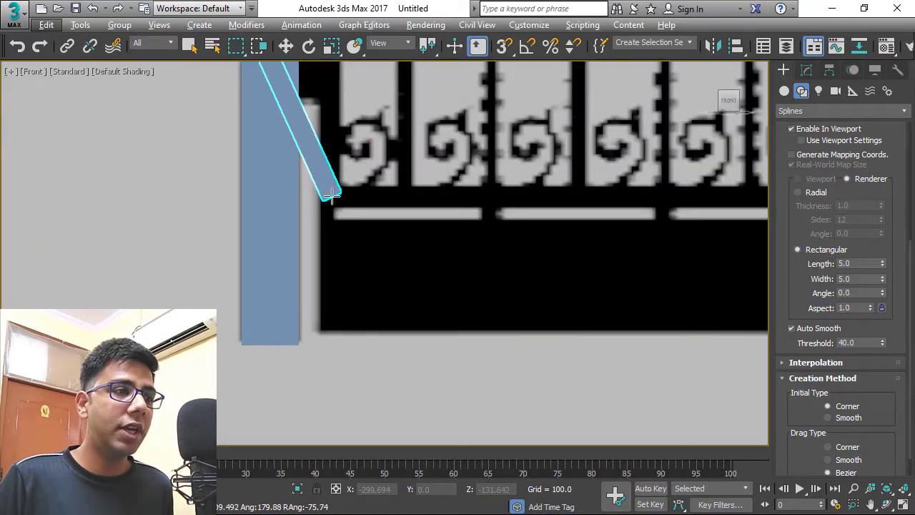
click(331, 195)
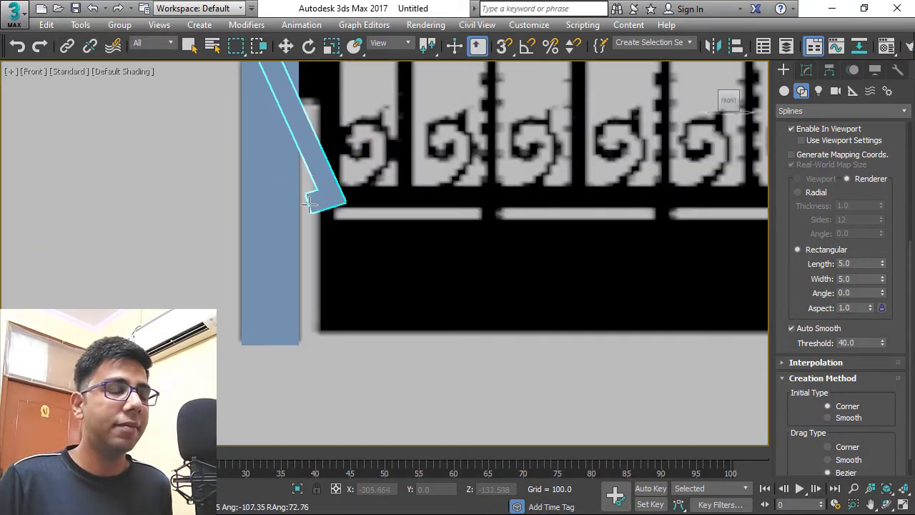
scroll(302, 199, down, 3)
scroll(655, 211, up, 5)
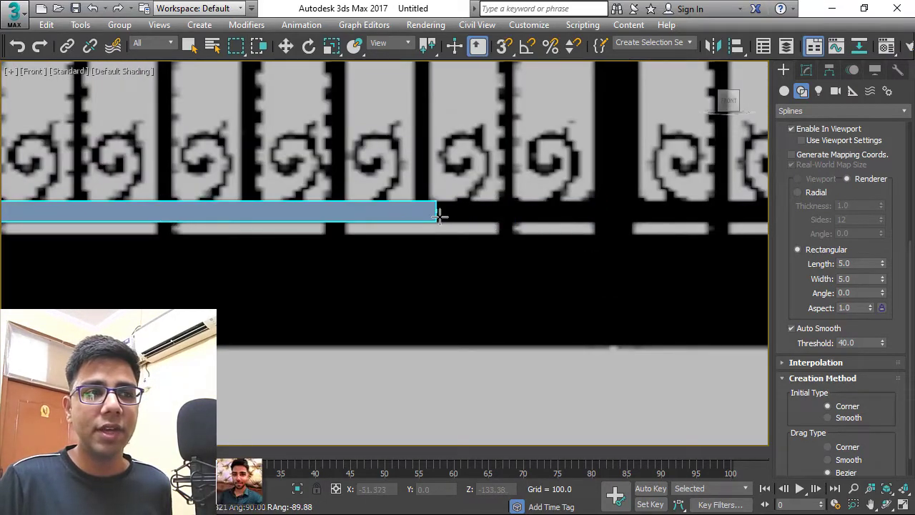
click(605, 210)
Run the Line up the centre post back to its starting point and close the spline
scroll(602, 299, down, 3)
scroll(601, 299, down, 2)
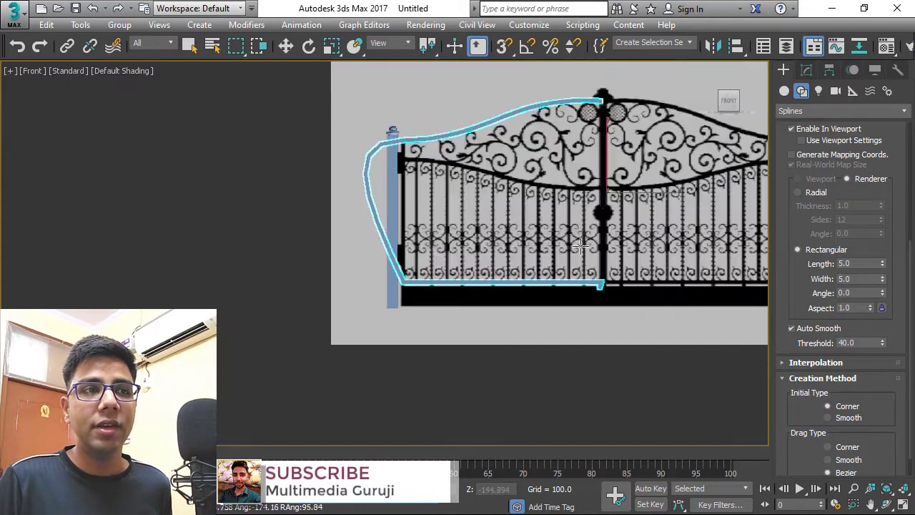
scroll(597, 172, up, 6)
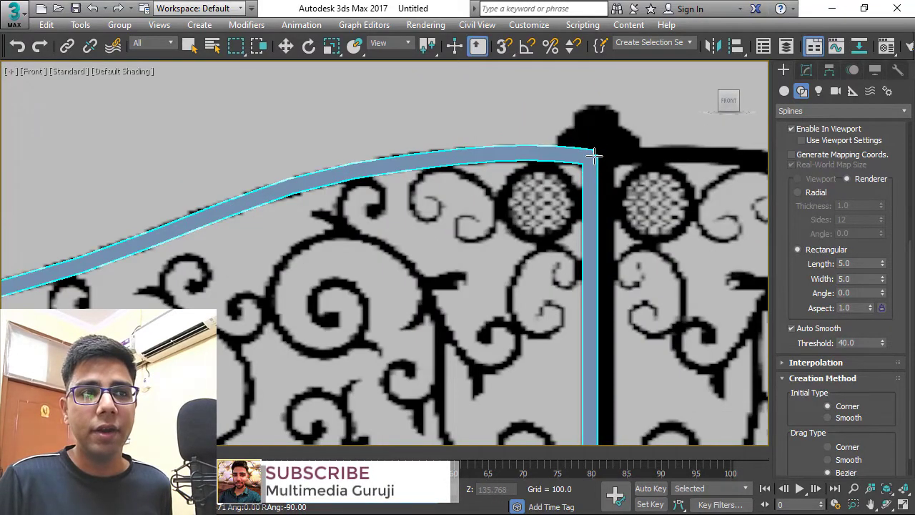
click(600, 151)
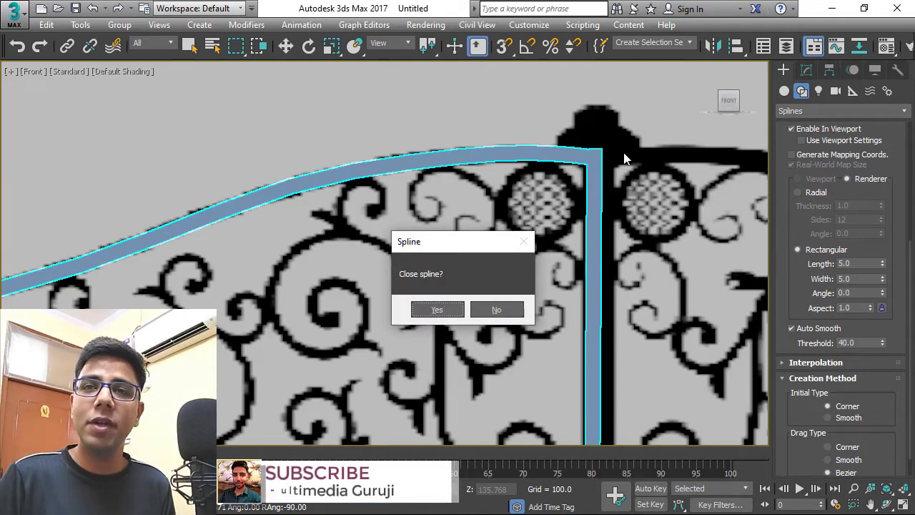
click(437, 308)
scroll(438, 309, down, 5)
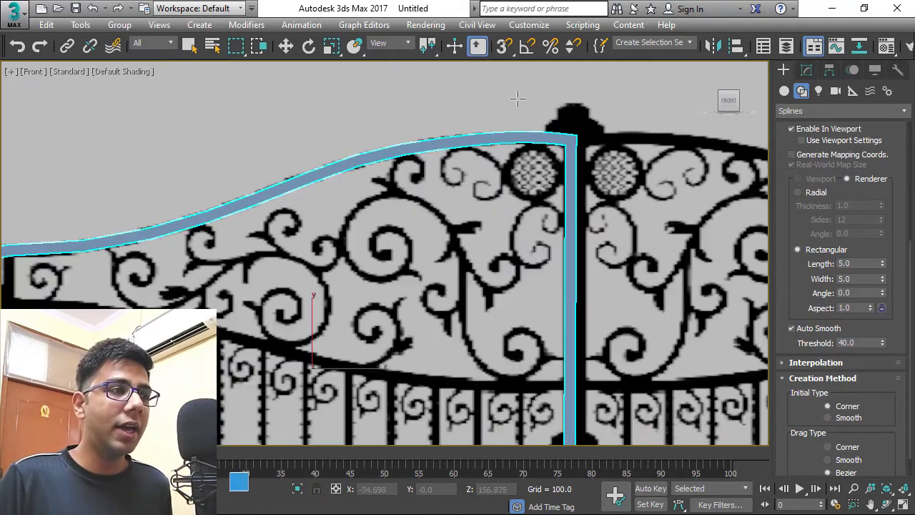
Select the frame's upper-left vertex at the end of the top rail and set its type to Bezier Corner
scroll(332, 154, up, 4)
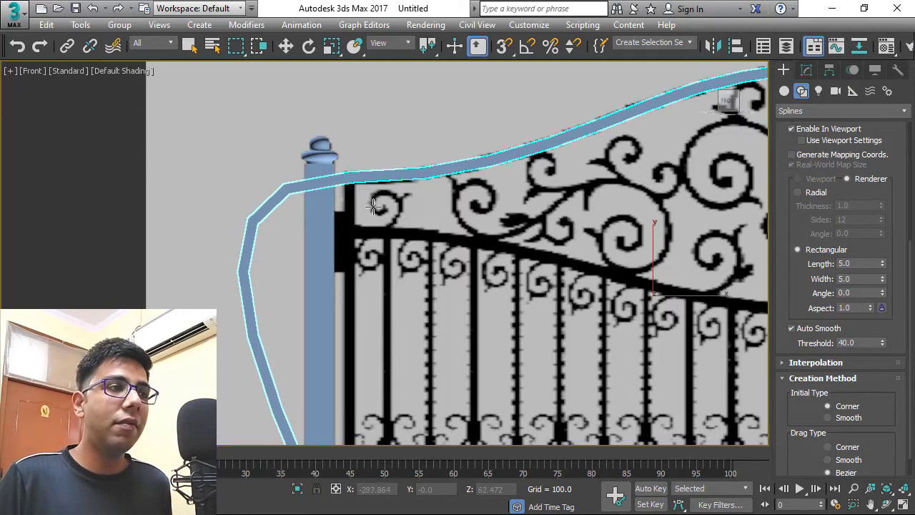
key(1)
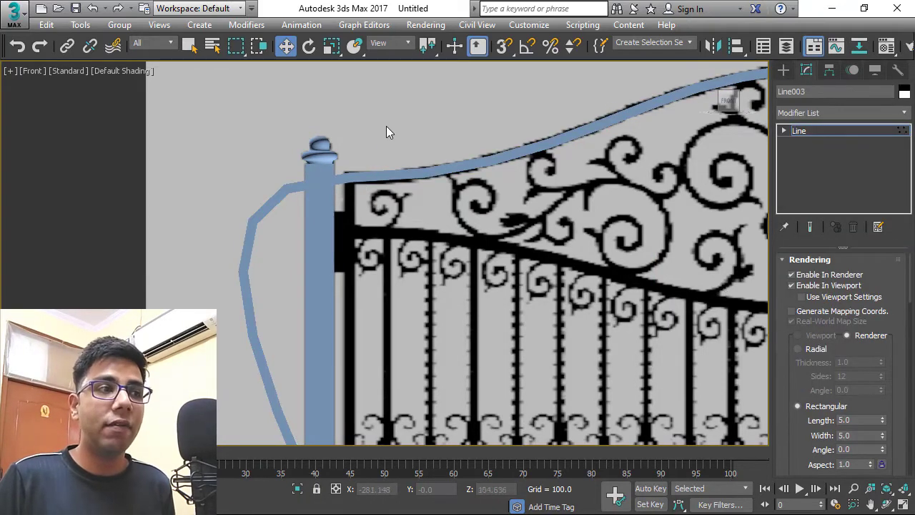
drag(386, 127, 343, 211)
scroll(344, 212, up, 2)
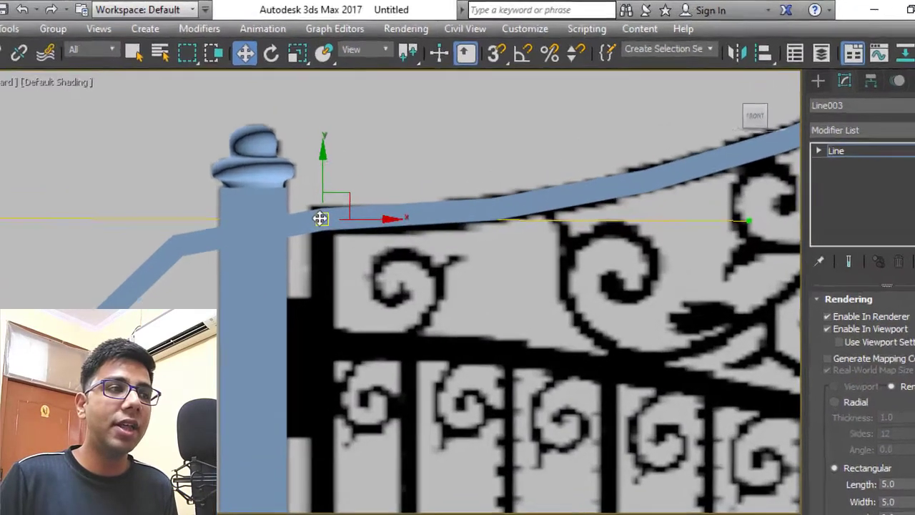
right_click(352, 189)
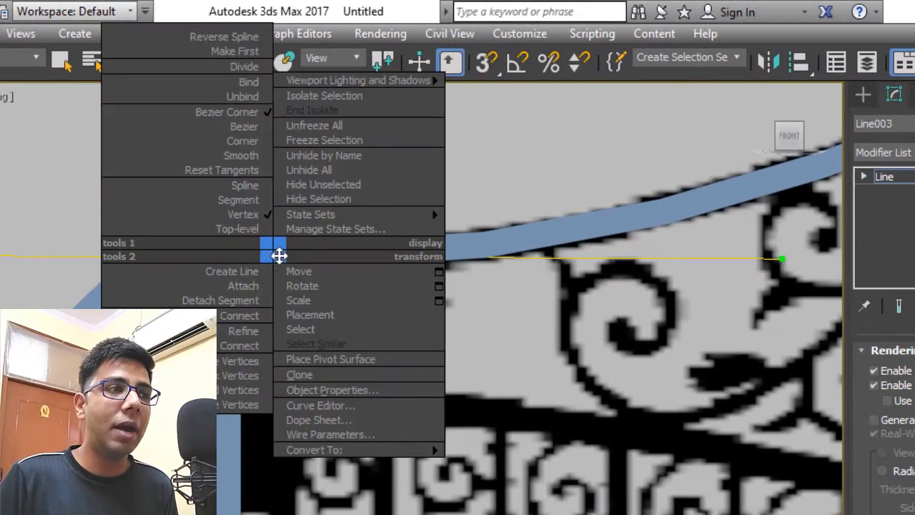
click(242, 115)
scroll(434, 164, down, 3)
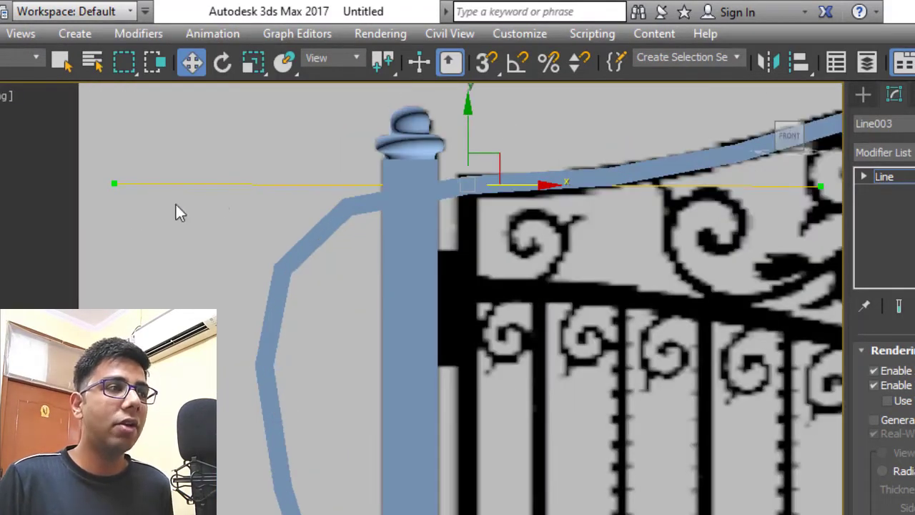
Try reshaping the frame's left side by moving the upper-left vertex's outer Bezier handle sideways and up and down
drag(109, 182, 153, 253)
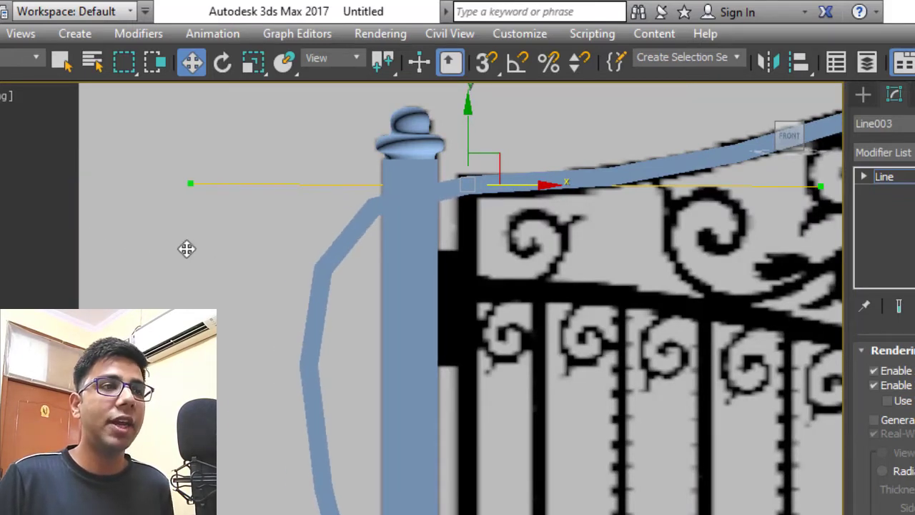
scroll(438, 187, up, 4)
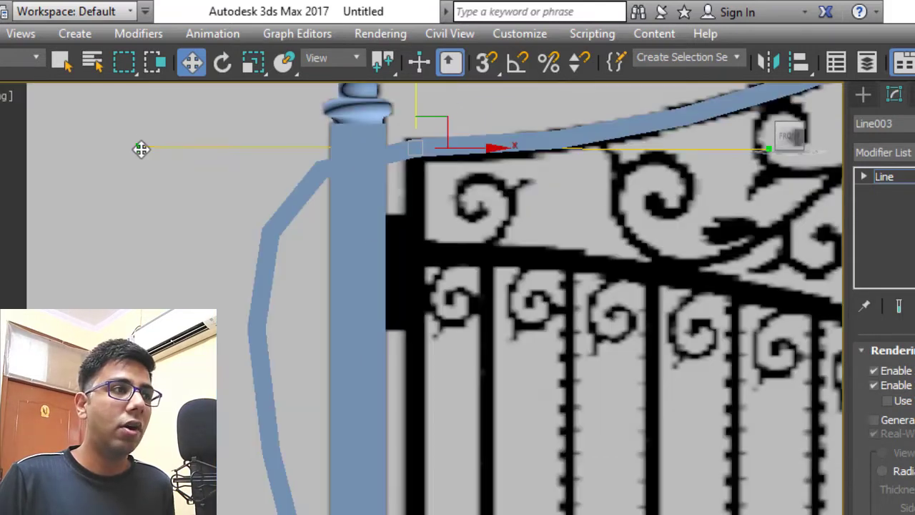
scroll(140, 147, down, 3)
drag(139, 146, 346, 355)
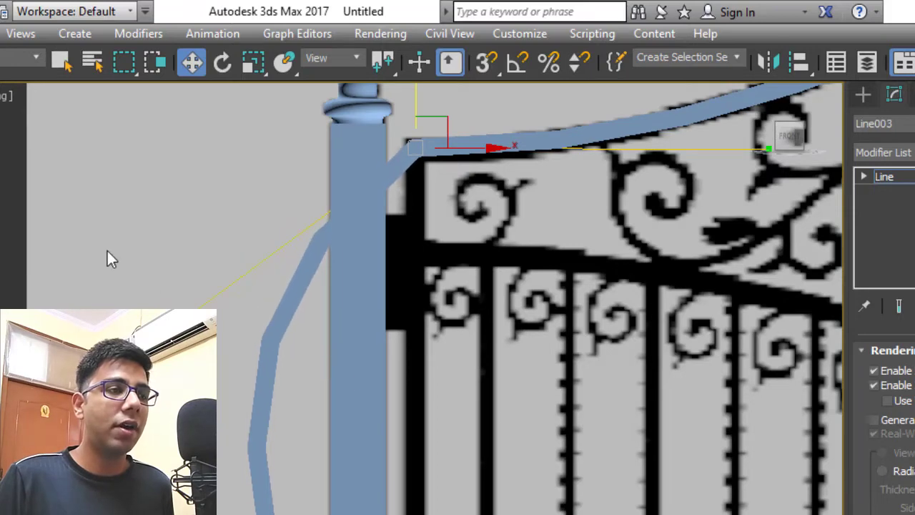
scroll(106, 257, down, 3)
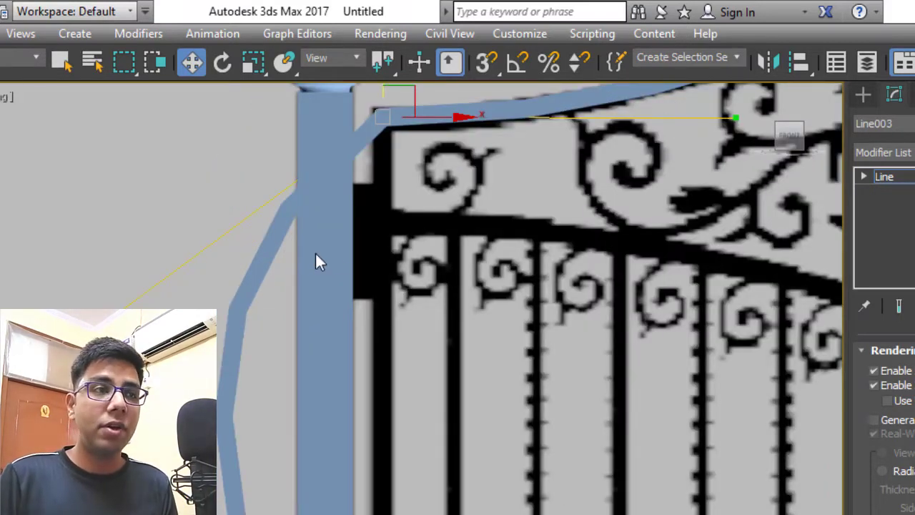
middle_drag(363, 276, 365, 342)
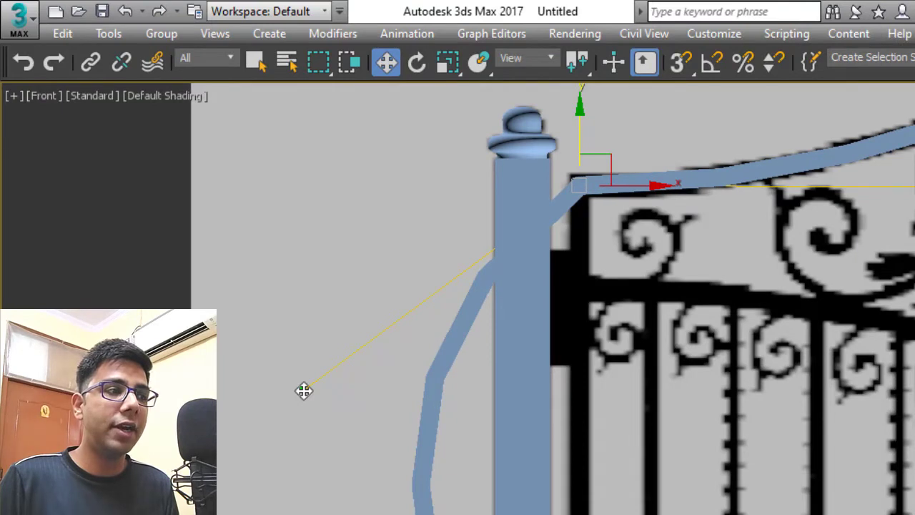
drag(304, 391, 633, 346)
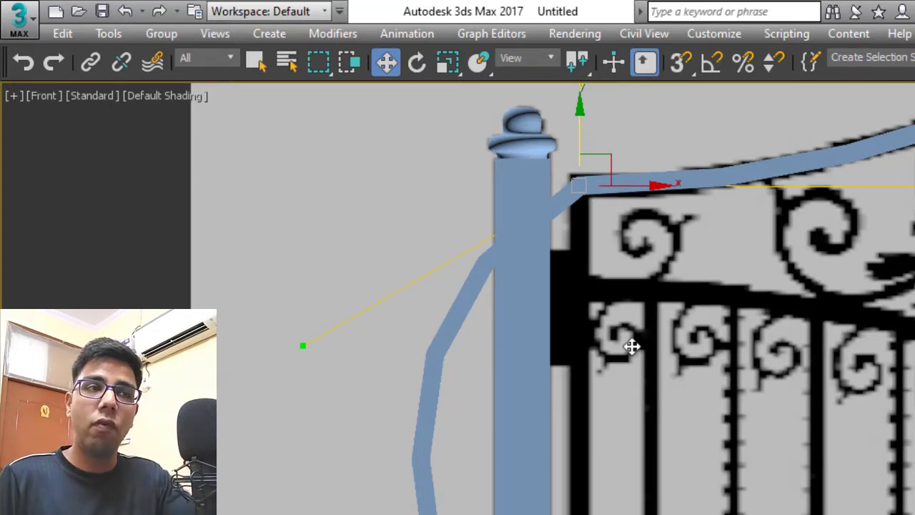
drag(633, 346, 485, 393)
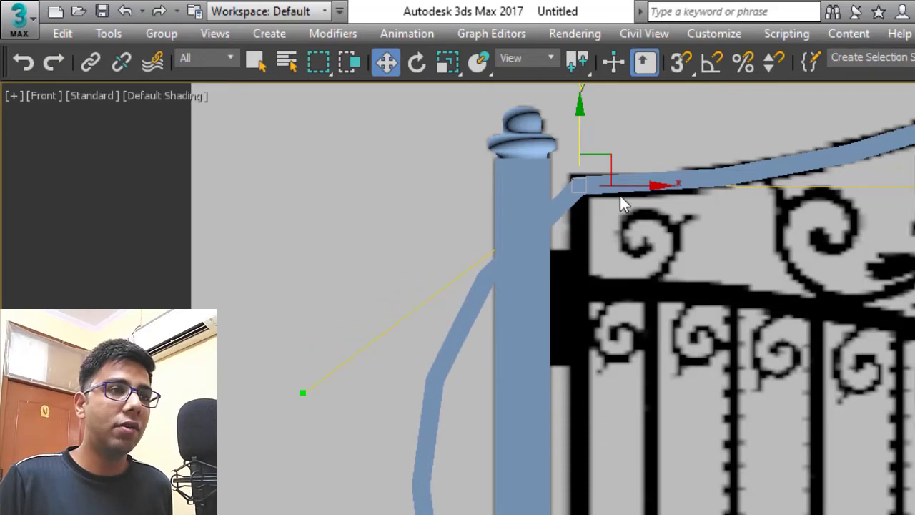
Constrain movement to X and bring the outer Bezier handle directly under the upper-left vertex to straighten the frame's left side
scroll(620, 195, up, 3)
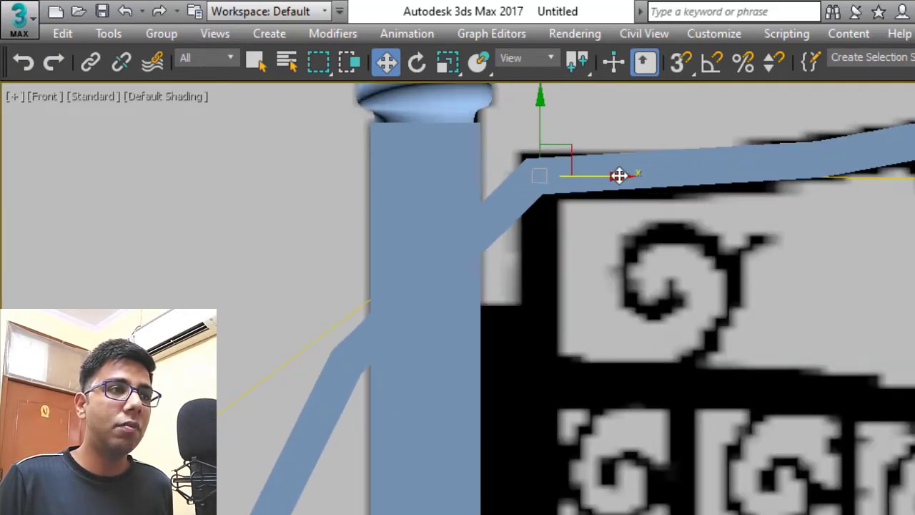
drag(619, 175, 618, 175)
scroll(617, 175, down, 4)
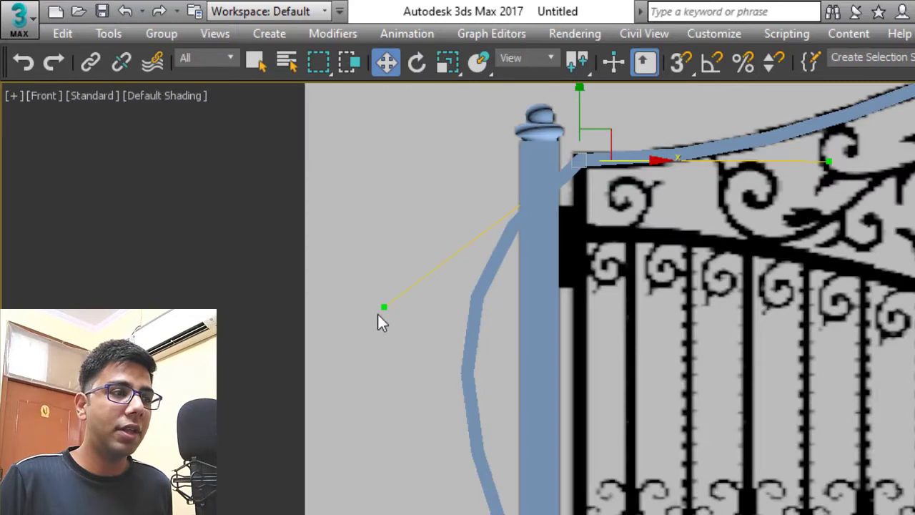
drag(377, 316, 575, 331)
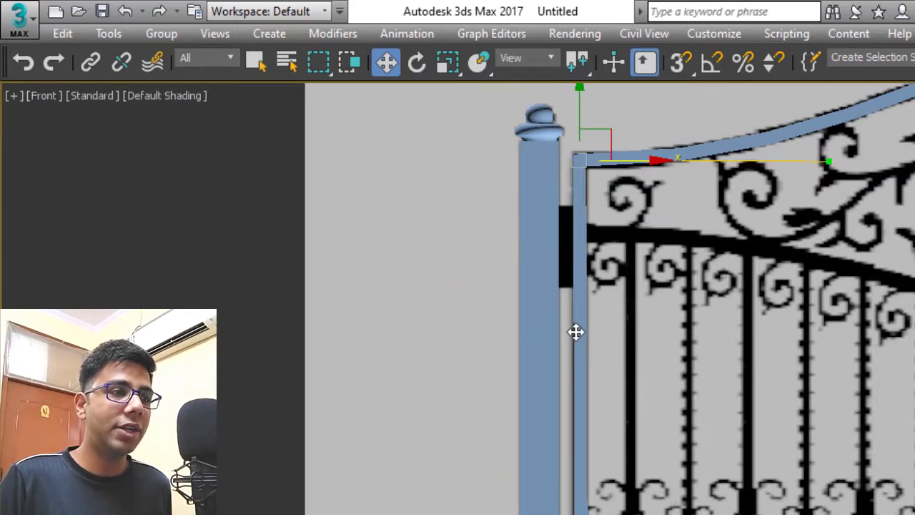
scroll(415, 235, down, 4)
scroll(495, 191, up, 6)
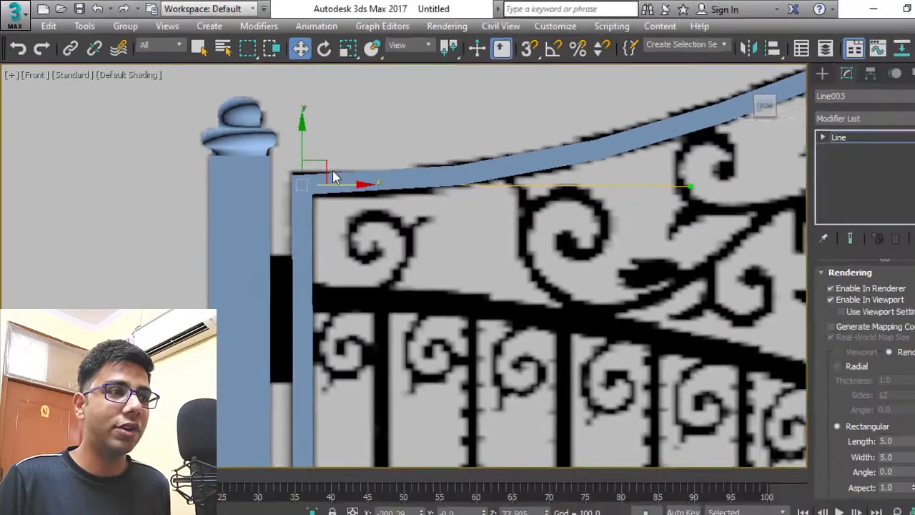
scroll(549, 245, down, 5)
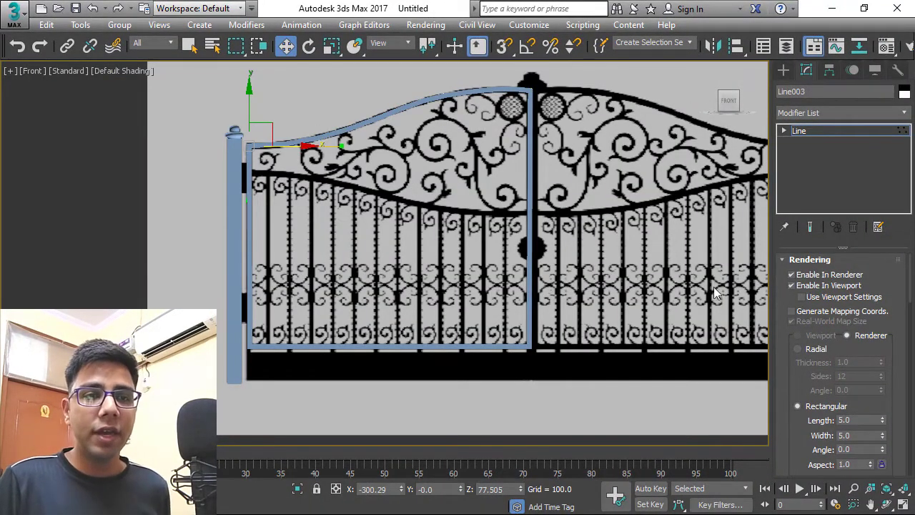
Set the frame spline's rectangular cross-section length to 10
middle_drag(692, 278, 647, 225)
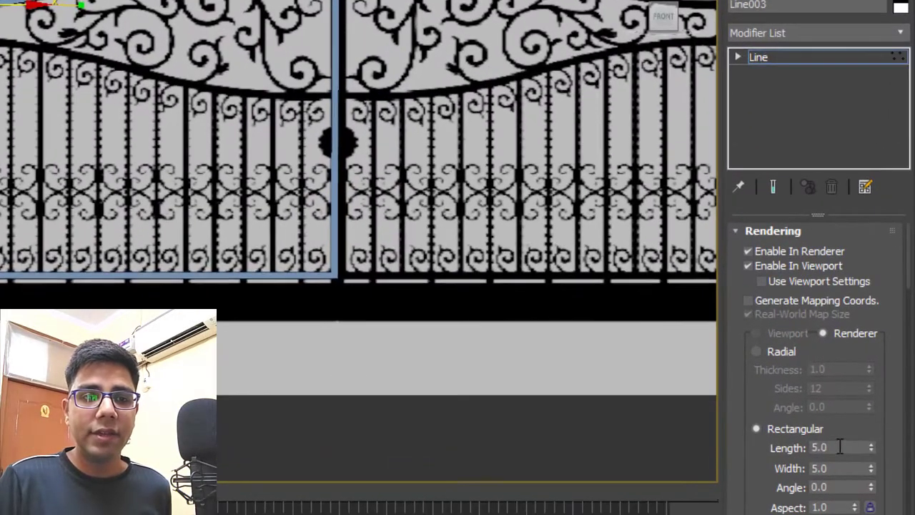
click(861, 421)
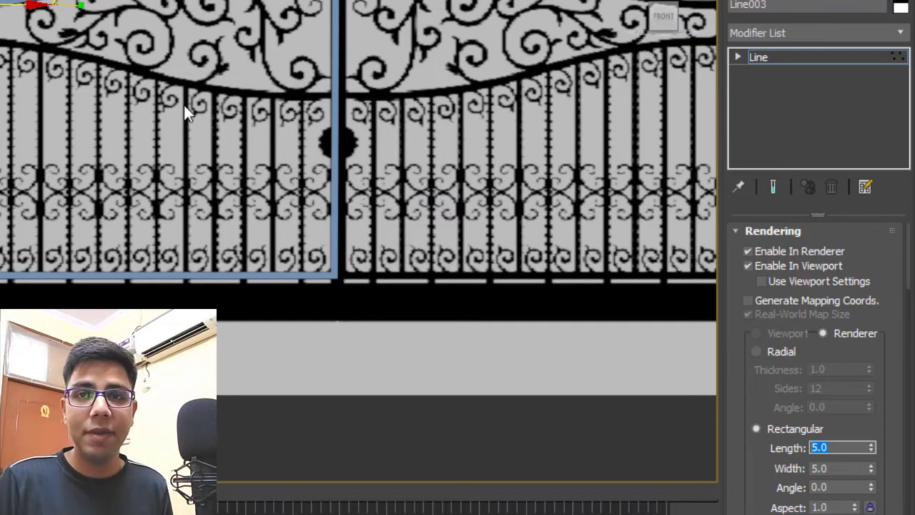
text(10)
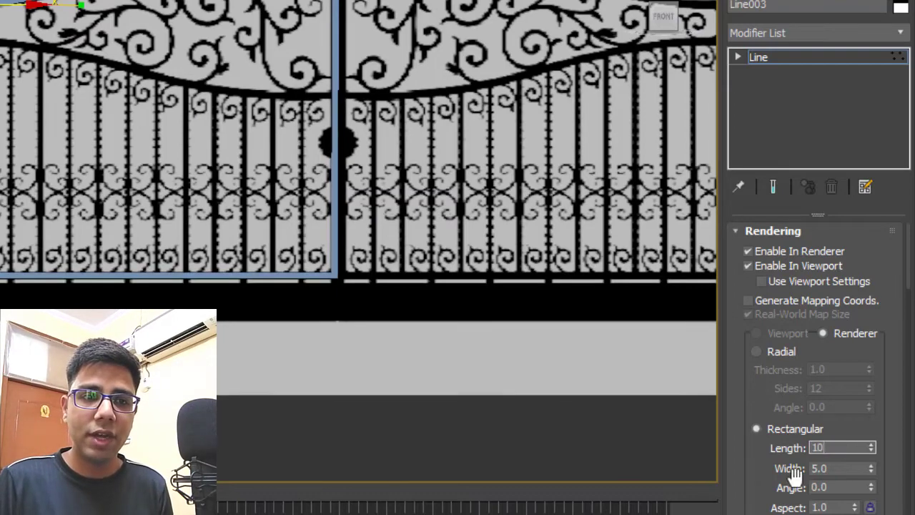
key(Return)
scroll(420, 115, down, 5)
scroll(420, 111, up, 4)
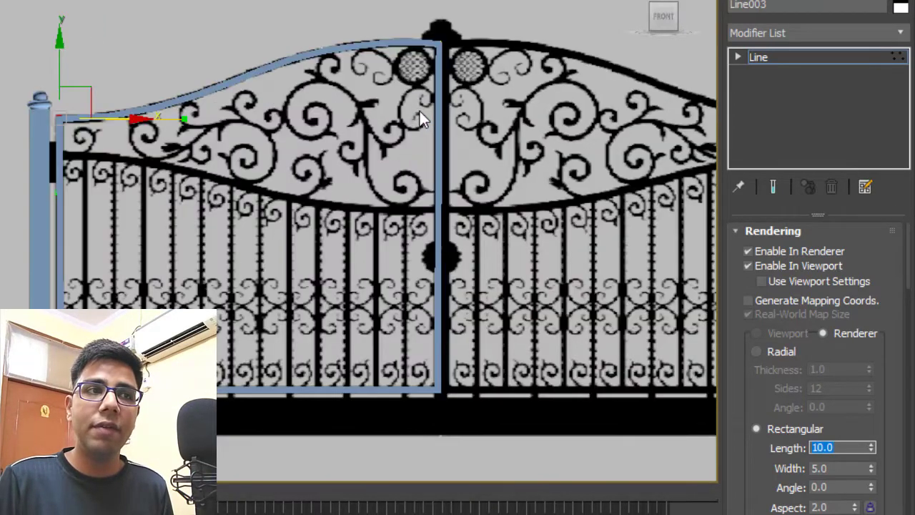
Leave vertex editing on the frame spline and select the reference image plane
scroll(441, 41, up, 3)
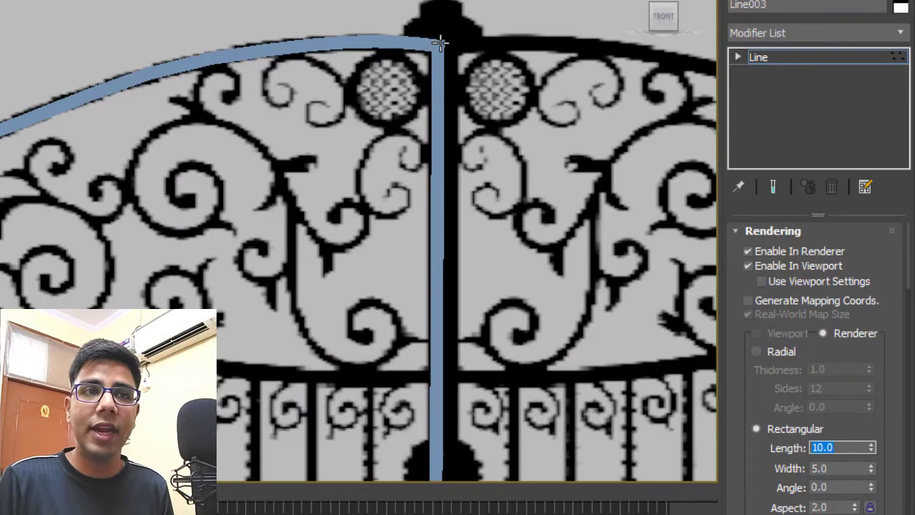
click(775, 57)
scroll(477, 38, down, 5)
click(500, 22)
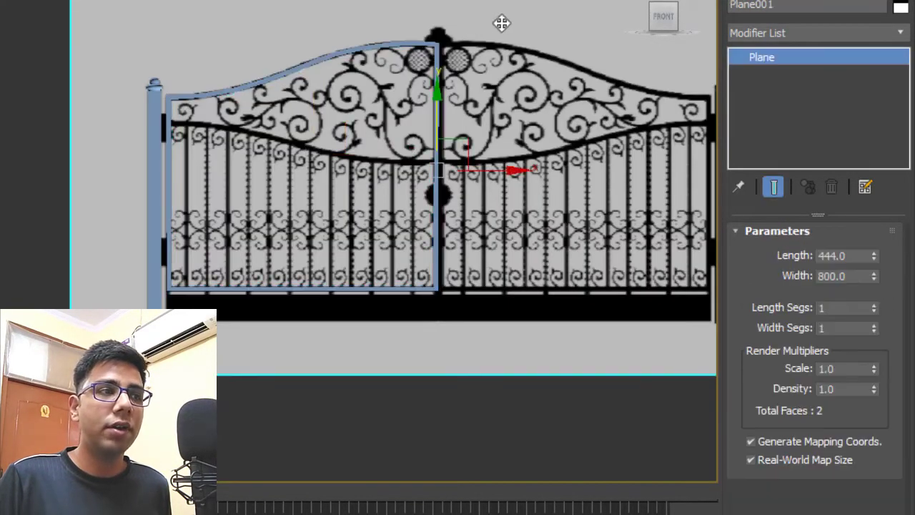
scroll(295, 199, up, 5)
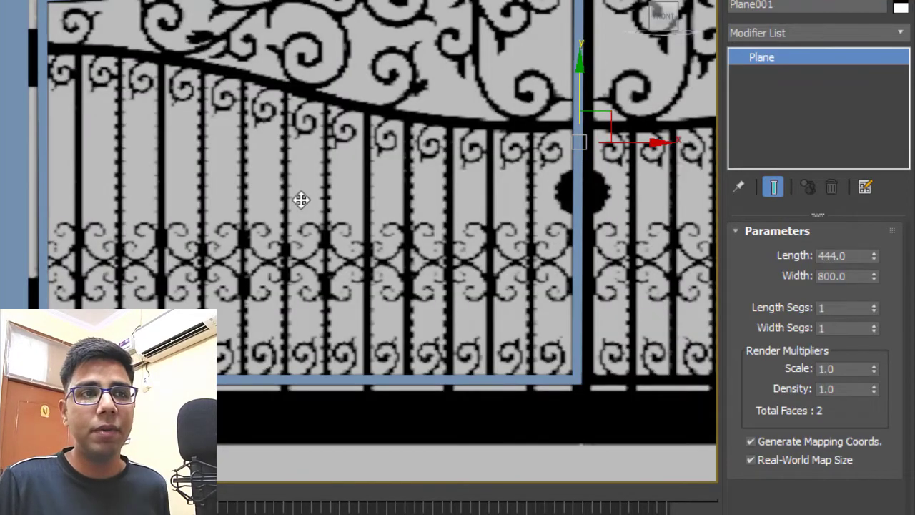
Draw a curved Line spline tracing the middle rail below the scrollwork, from the left leaf frame's left side to its right side
scroll(153, 78, up, 2)
middle_drag(152, 77, 8, 79)
scroll(243, 147, down, 2)
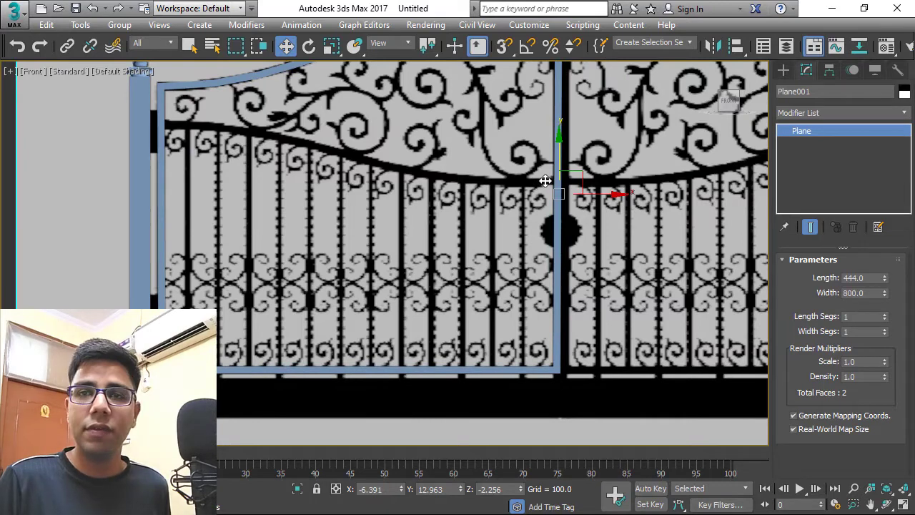
click(784, 70)
click(801, 91)
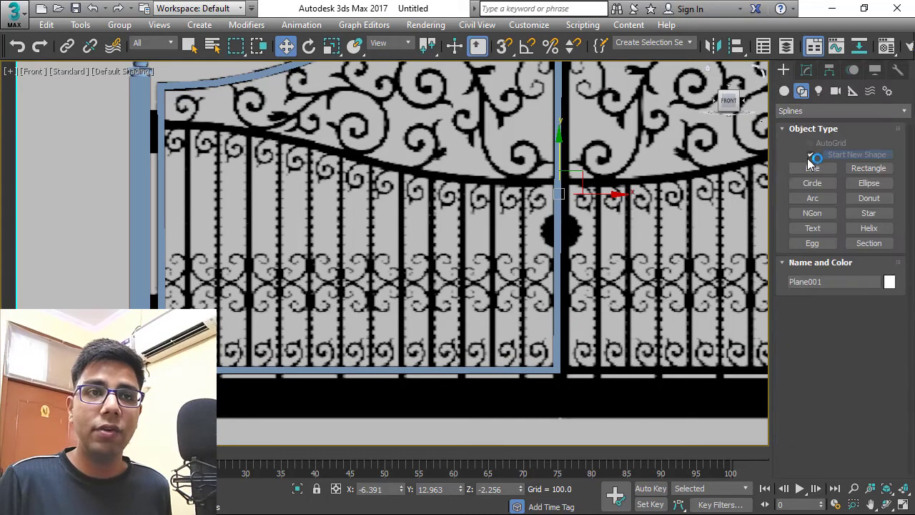
click(813, 168)
scroll(179, 165, up, 4)
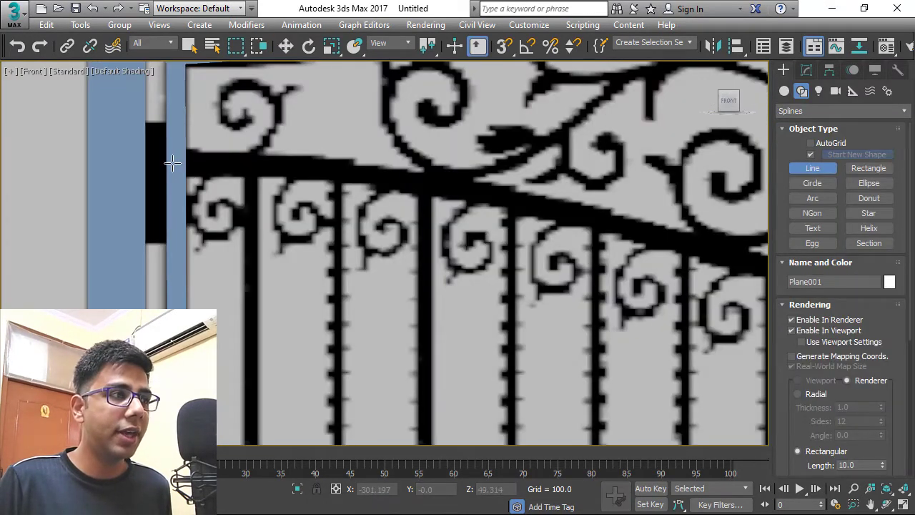
click(172, 163)
scroll(172, 163, down, 3)
scroll(458, 211, up, 3)
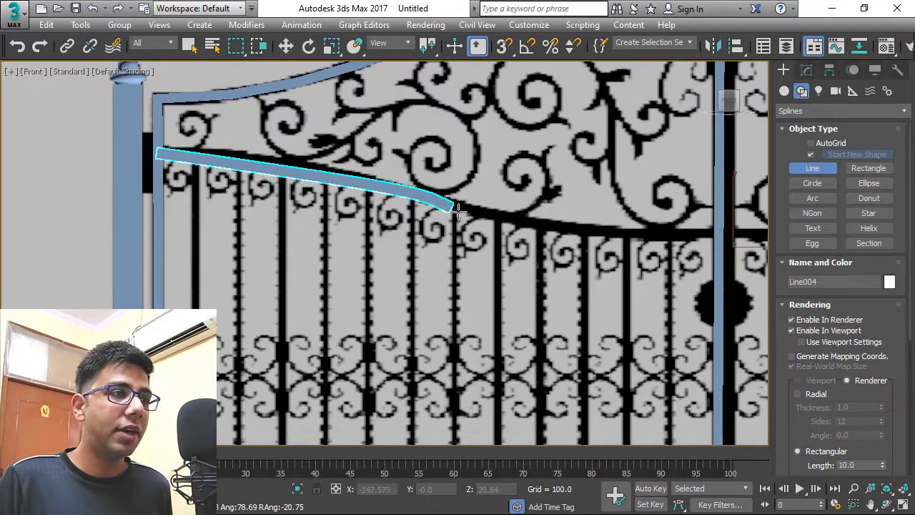
click(594, 243)
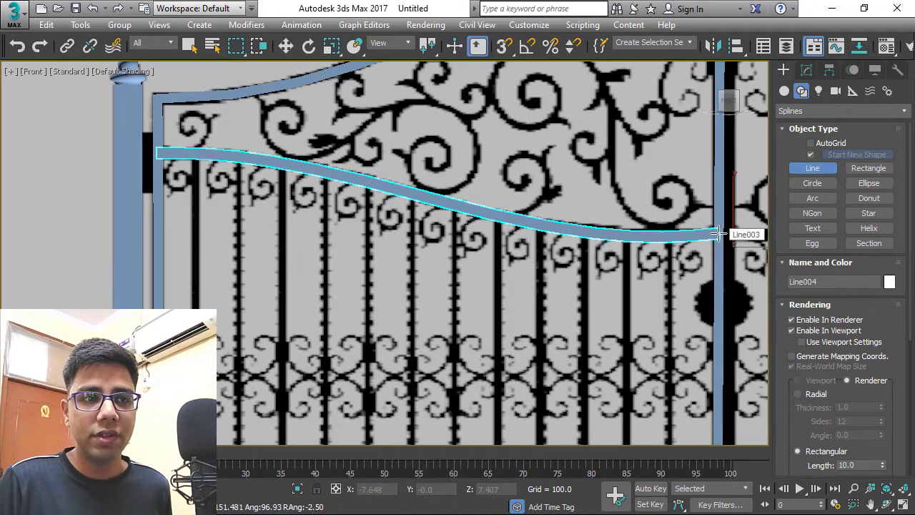
click(718, 234)
right_click(734, 154)
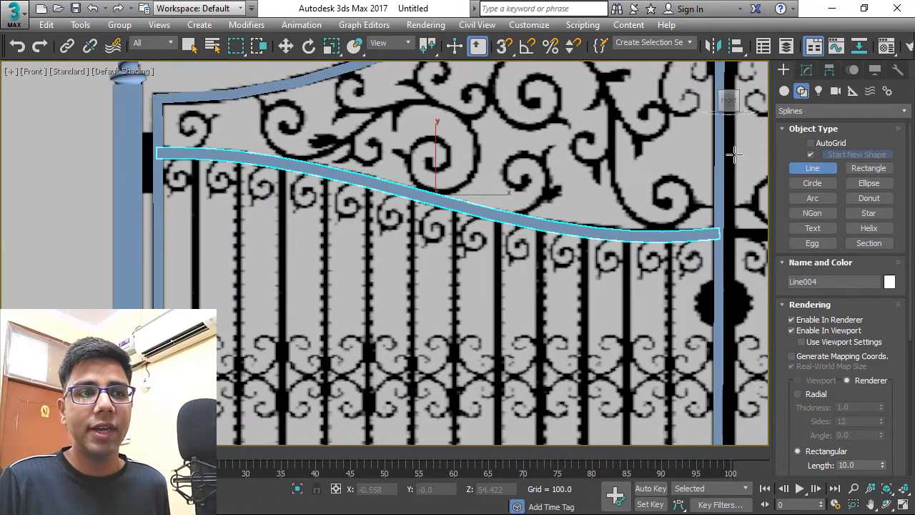
Examine the vertical bars of the reference image between the left leaf's curved middle rail and bottom rail
scroll(537, 211, down, 3)
scroll(524, 229, up, 3)
scroll(395, 215, down, 3)
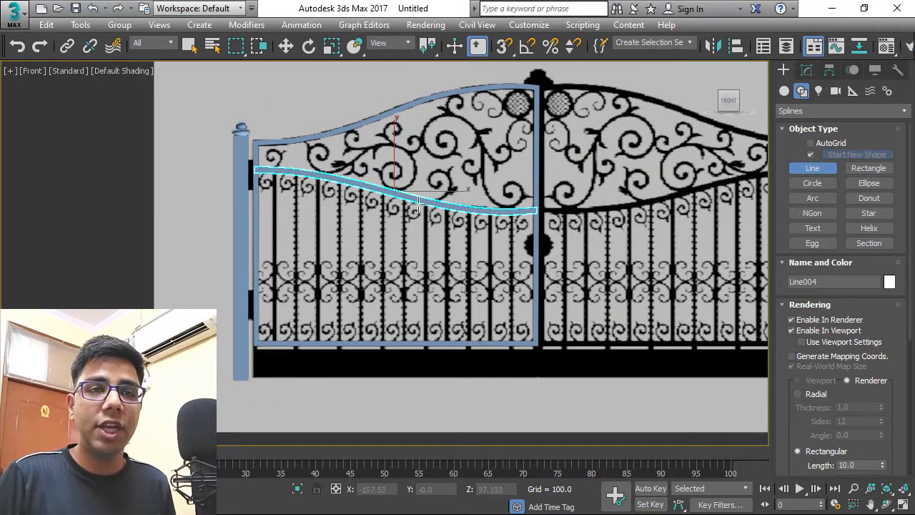
scroll(481, 208, down, 4)
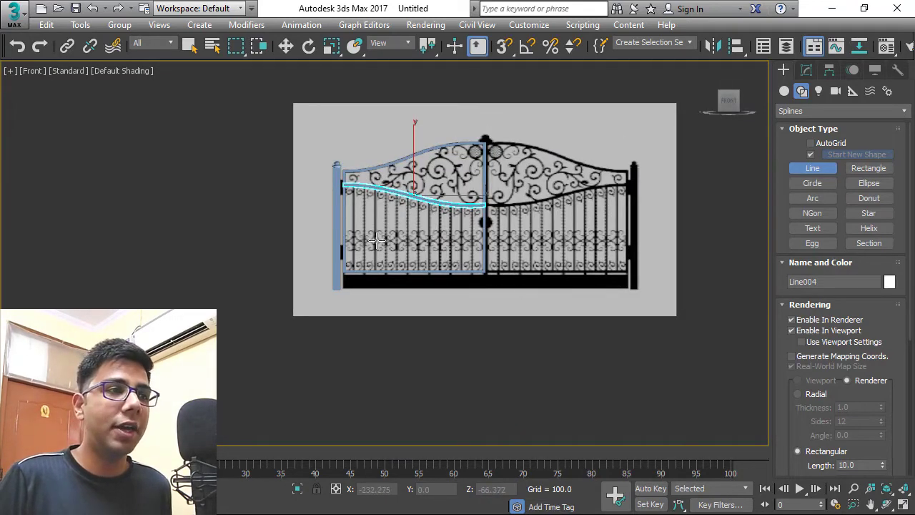
scroll(477, 293, up, 6)
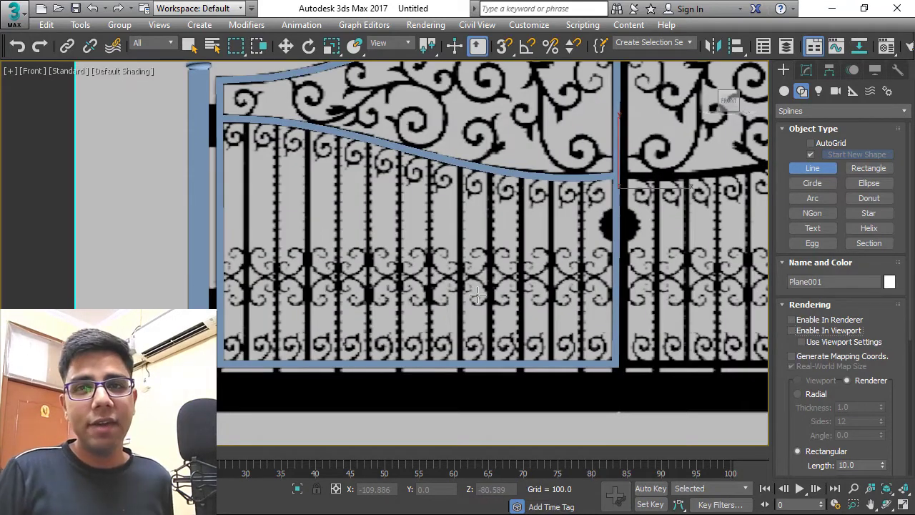
scroll(478, 294, down, 4)
scroll(321, 331, up, 5)
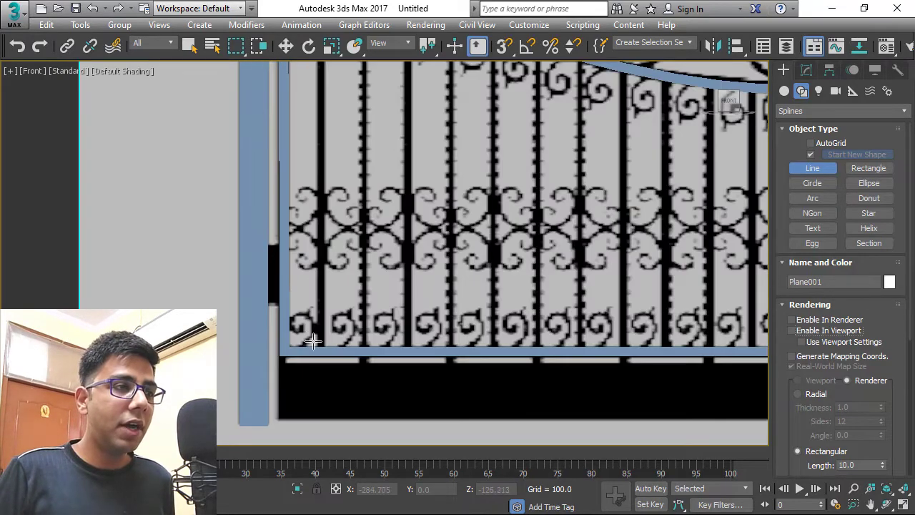
scroll(320, 295, down, 1)
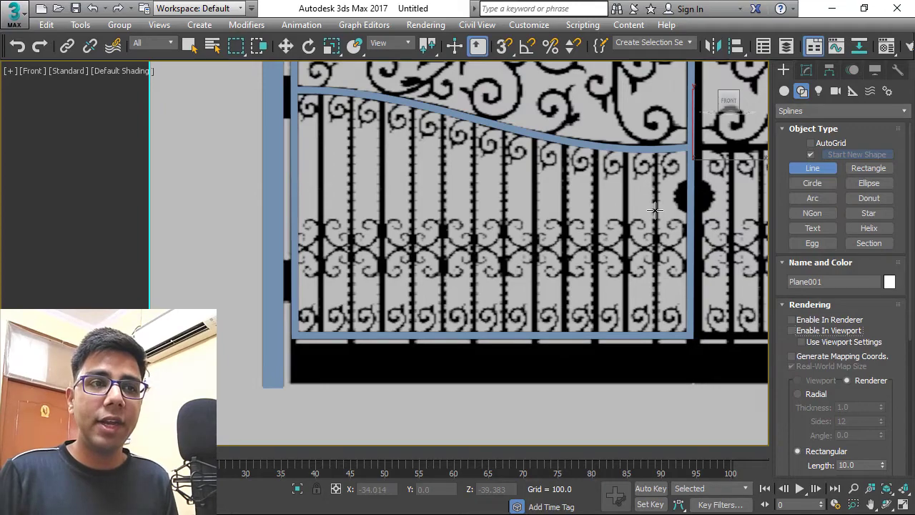
scroll(683, 163, up, 5)
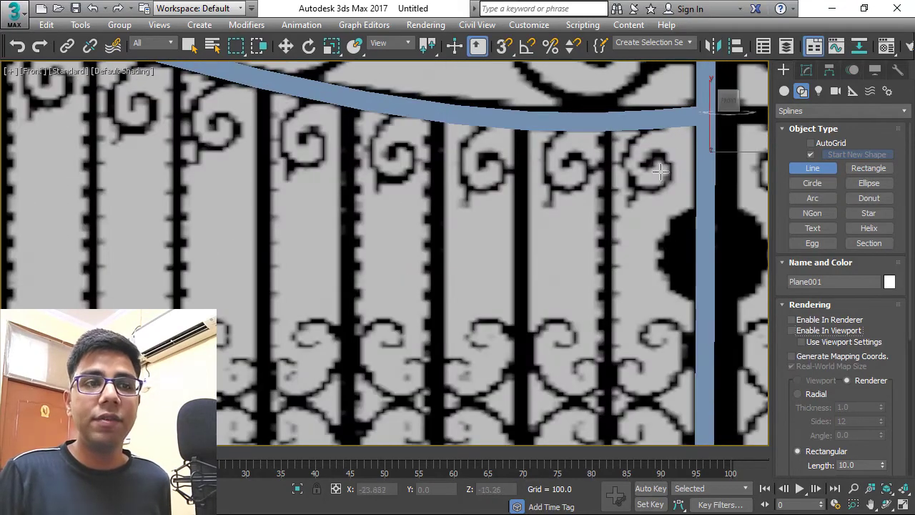
scroll(599, 198, down, 5)
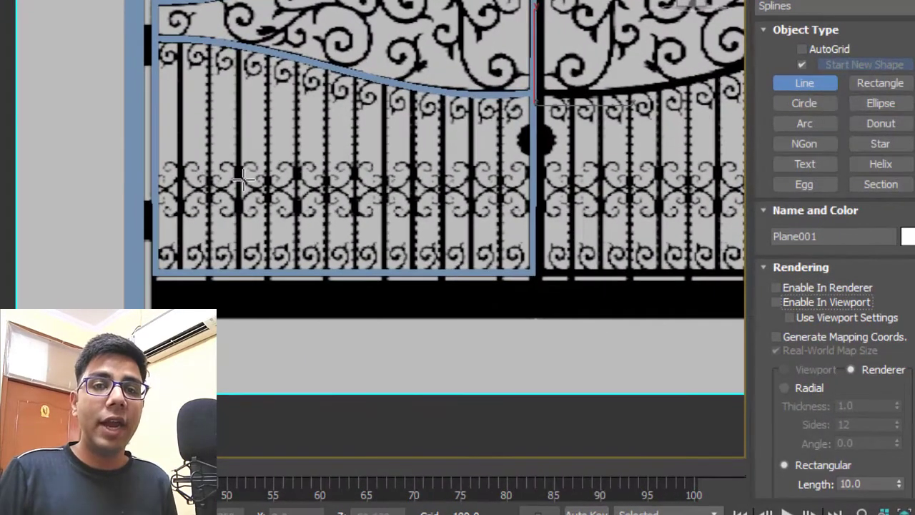
Enable renderer and viewport display for new Line splines and switch their cross-section to Radial
click(801, 287)
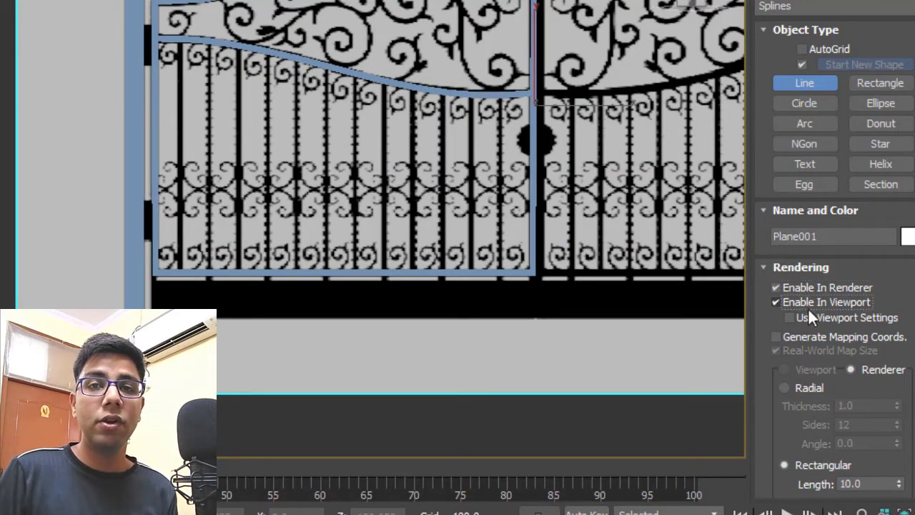
click(810, 387)
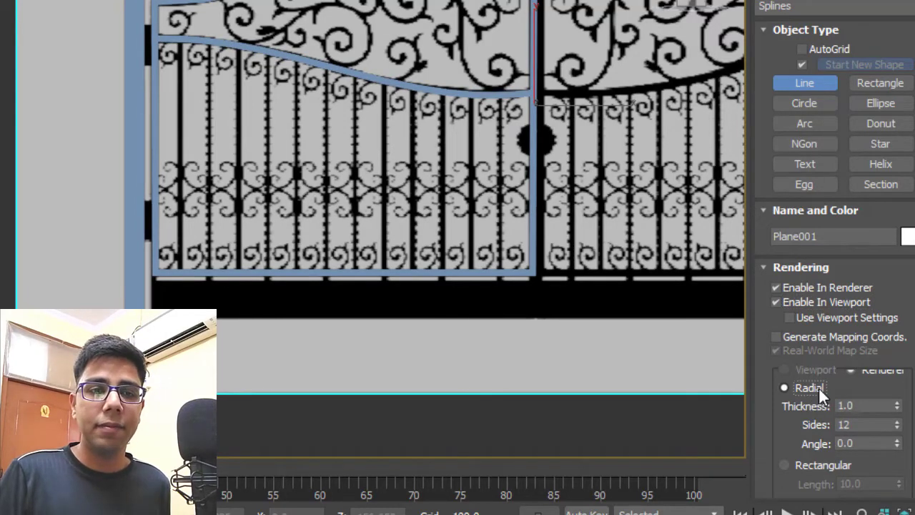
scroll(172, 268, up, 3)
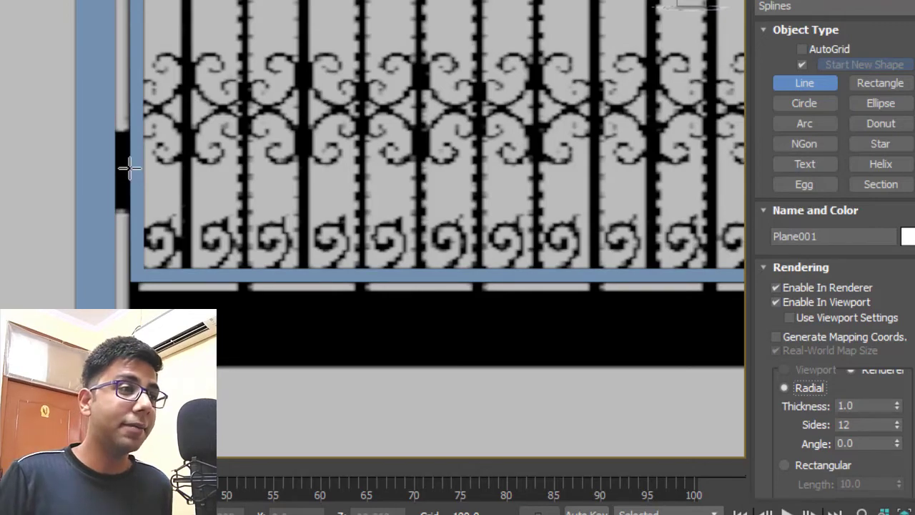
scroll(130, 168, down, 3)
scroll(176, 29, up, 7)
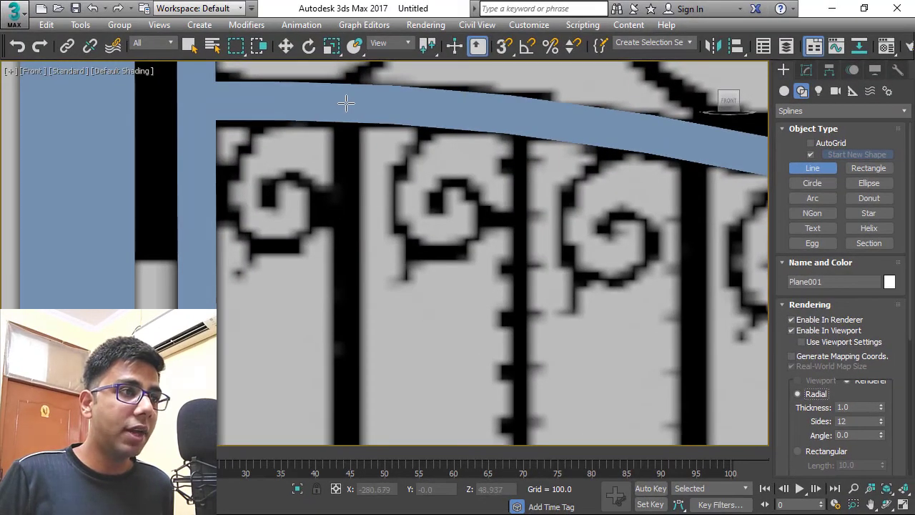
Draw a straight vertical Line spline over the leaf's first bar, from the curved middle rail down to the bottom rail
click(346, 104)
scroll(422, 75, down, 5)
scroll(429, 229, up, 4)
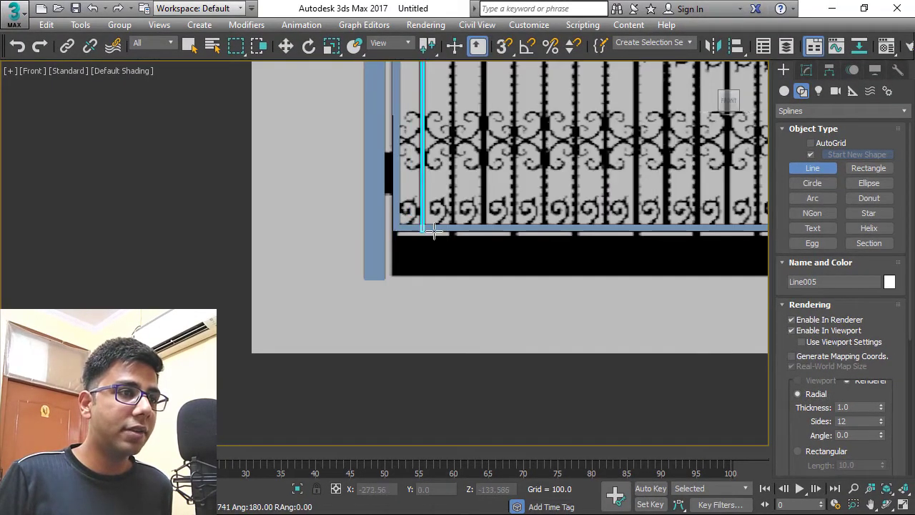
scroll(431, 231, up, 4)
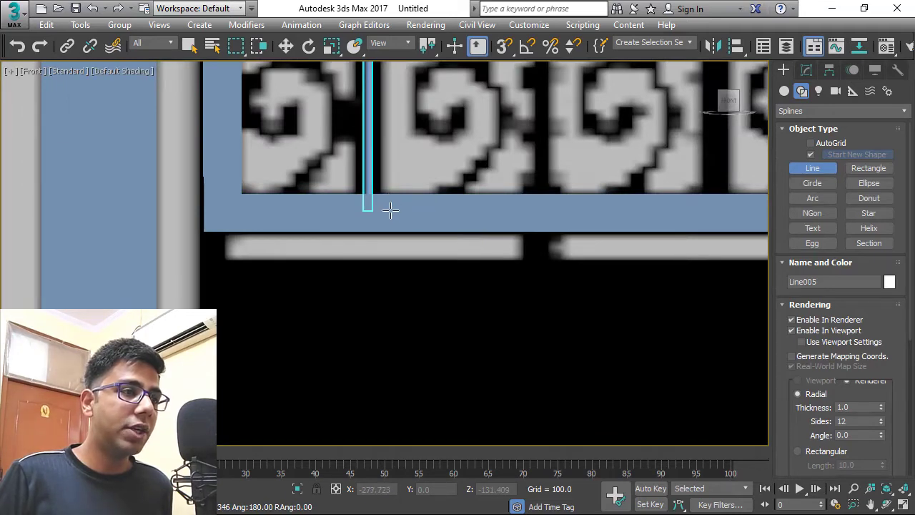
click(367, 229)
scroll(367, 229, down, 3)
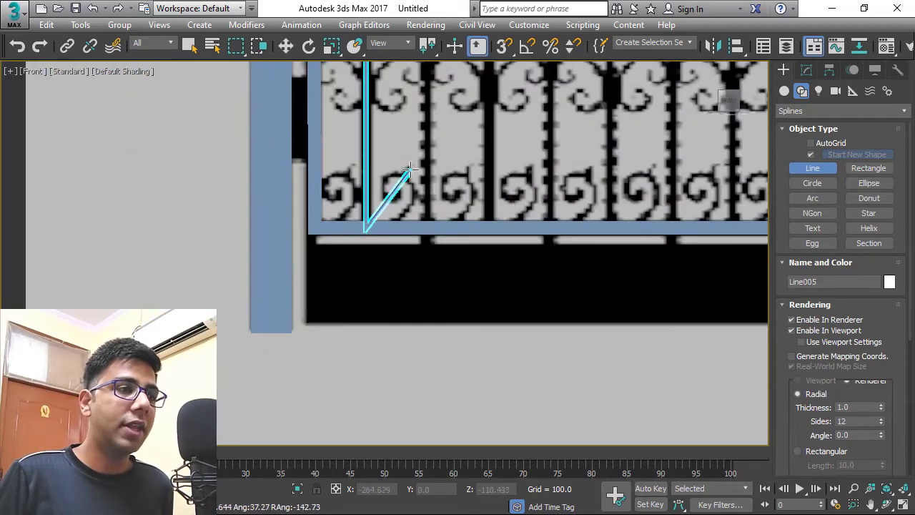
Match the vertical bar spline to the reference bars by setting its radial thickness to 4
scroll(373, 259, down, 3)
scroll(364, 173, up, 6)
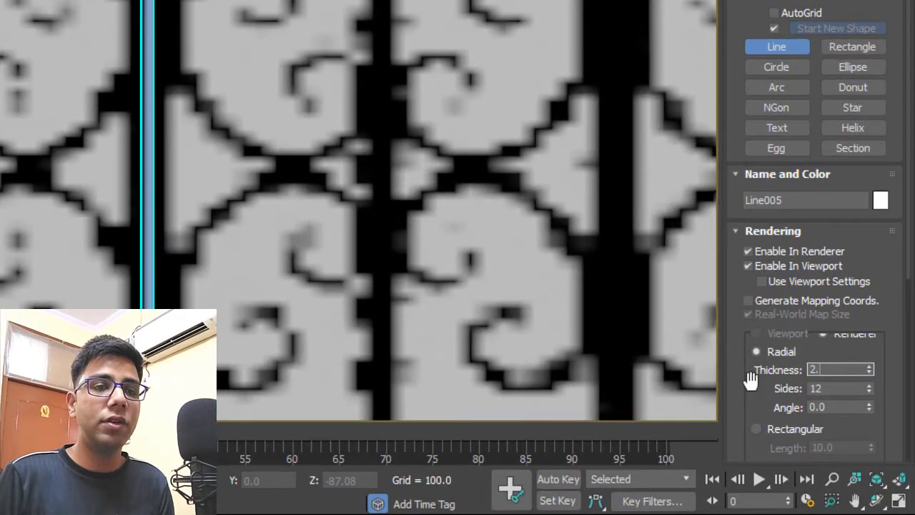
key(Return)
text(5)
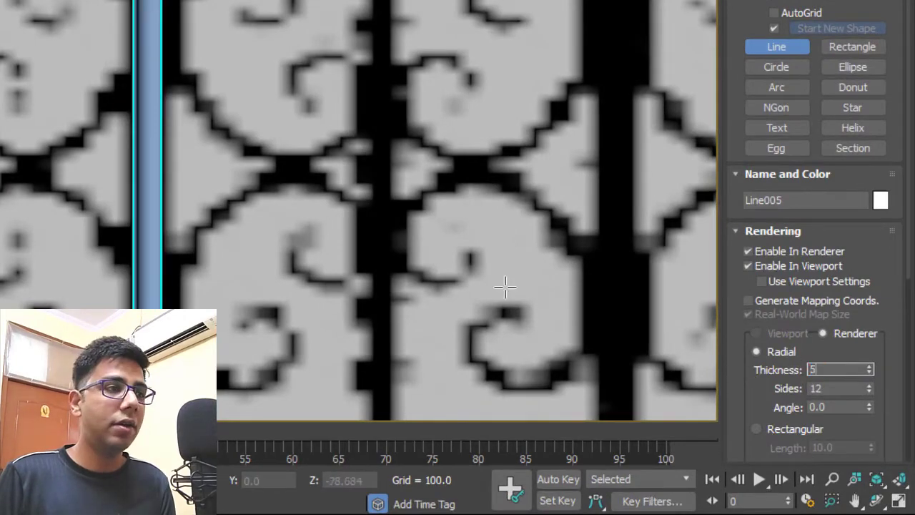
key(Return)
text(4)
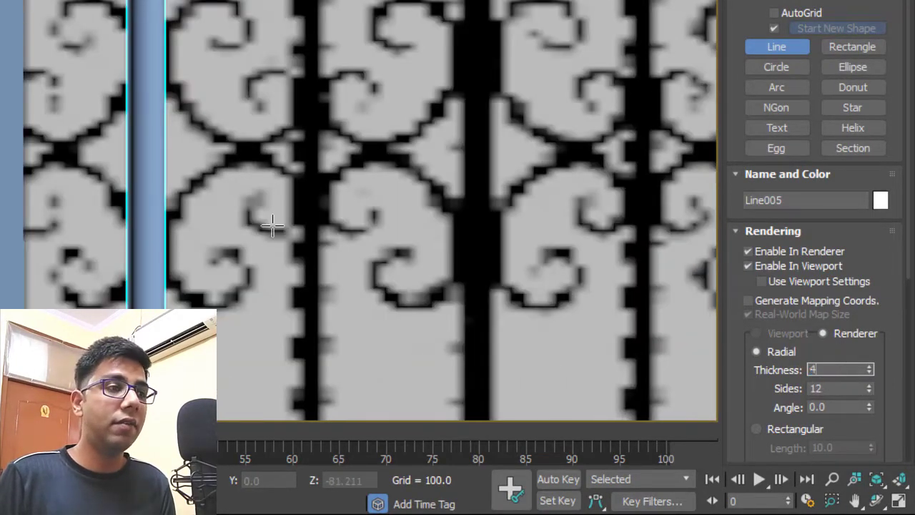
key(Return)
scroll(218, 148, down, 3)
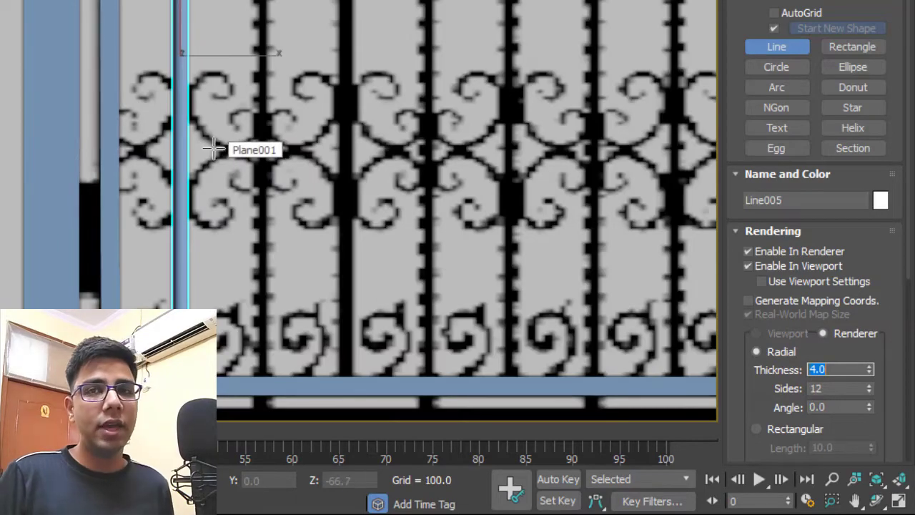
scroll(213, 147, down, 2)
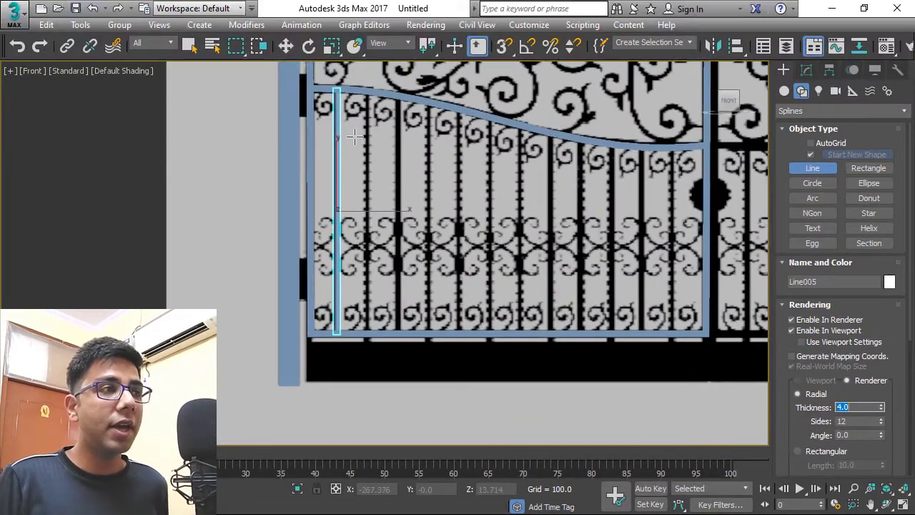
click(286, 46)
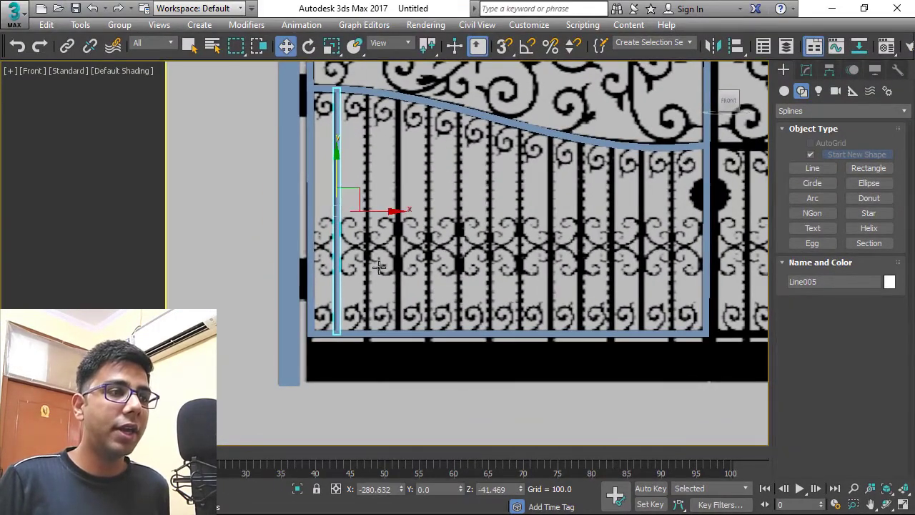
scroll(314, 188, up, 3)
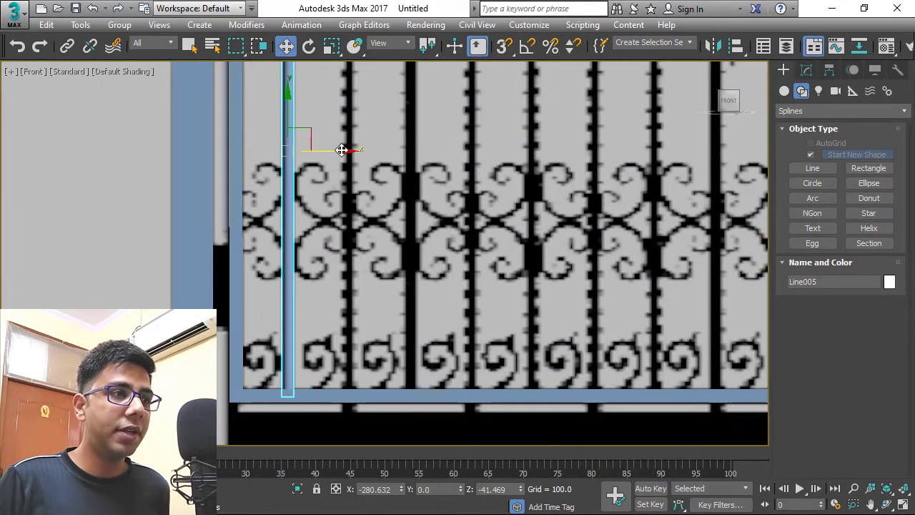
mouse_move(342, 149)
shift+mouse_down()
mouse_move(388, 151)
mouse_move(403, 166)
shift+mouse_up()
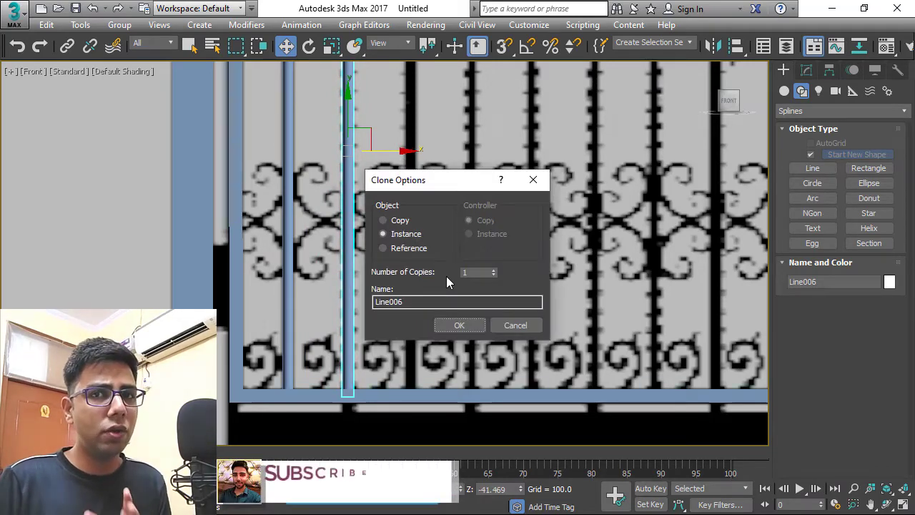
click(516, 325)
scroll(517, 325, down, 5)
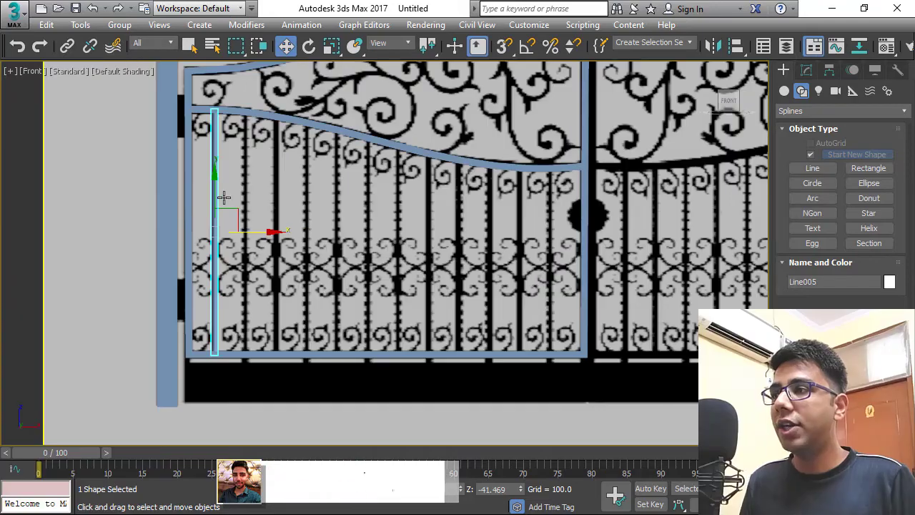
Start an Array of the selected vertical bar with an incremental X move of 1 unit
click(81, 25)
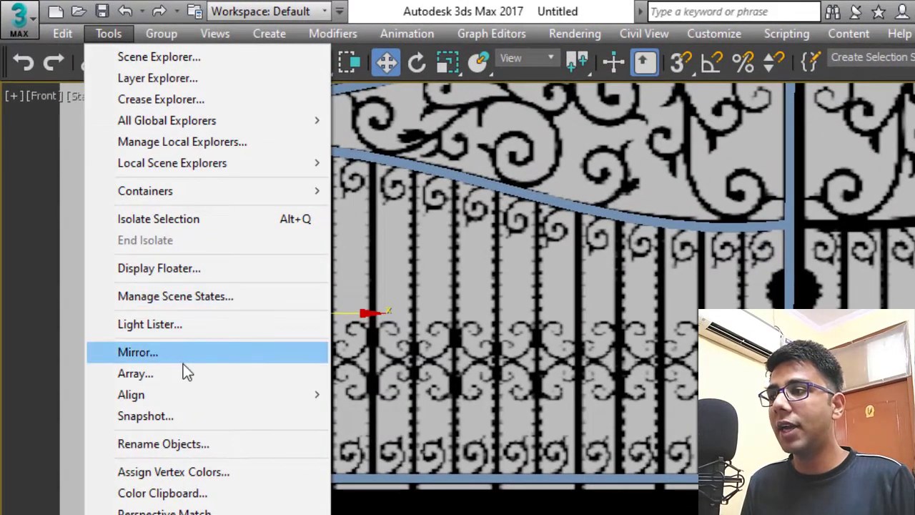
click(183, 372)
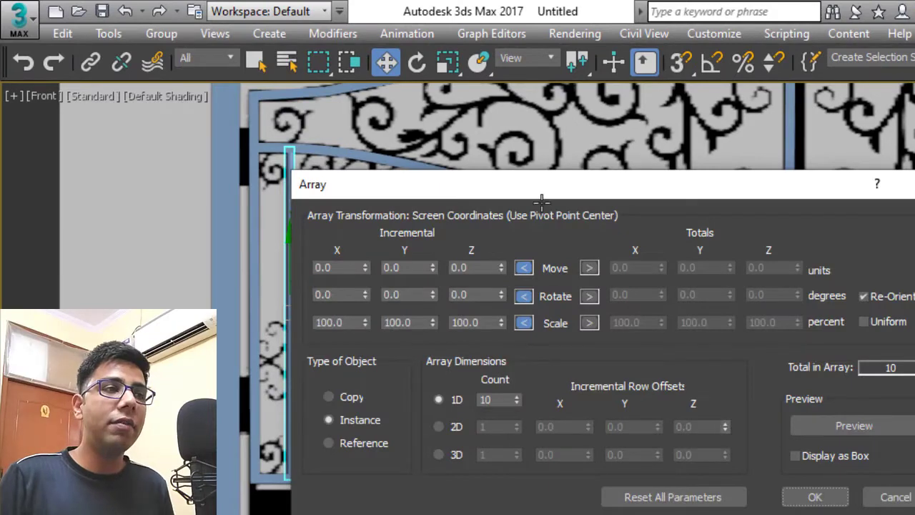
drag(542, 188, 844, 48)
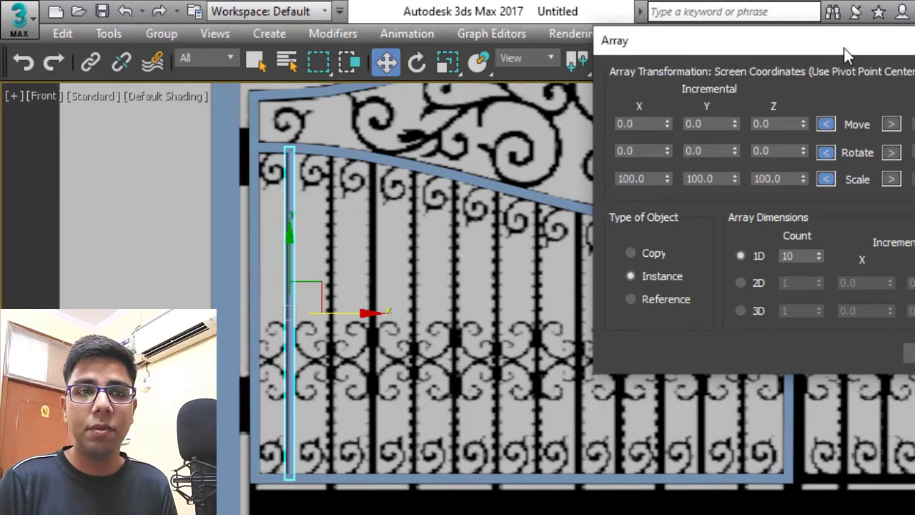
drag(845, 55, 754, 54)
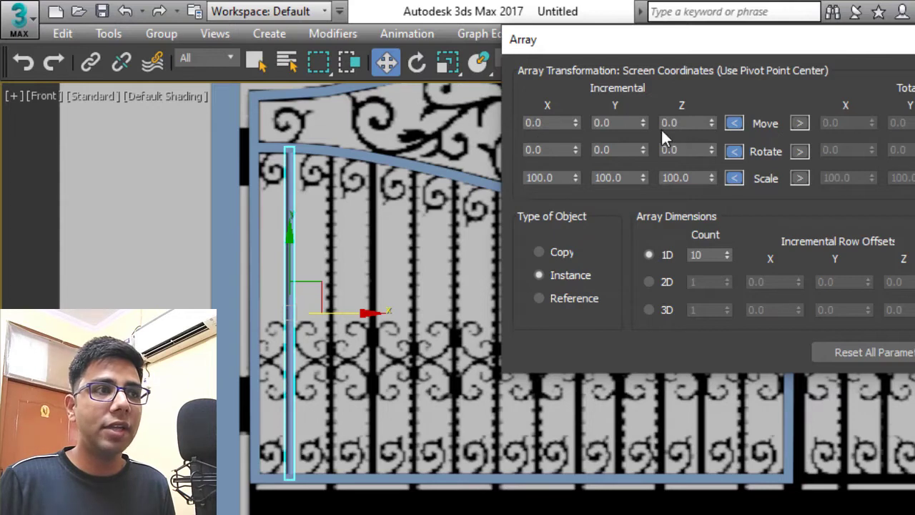
double_click(563, 129)
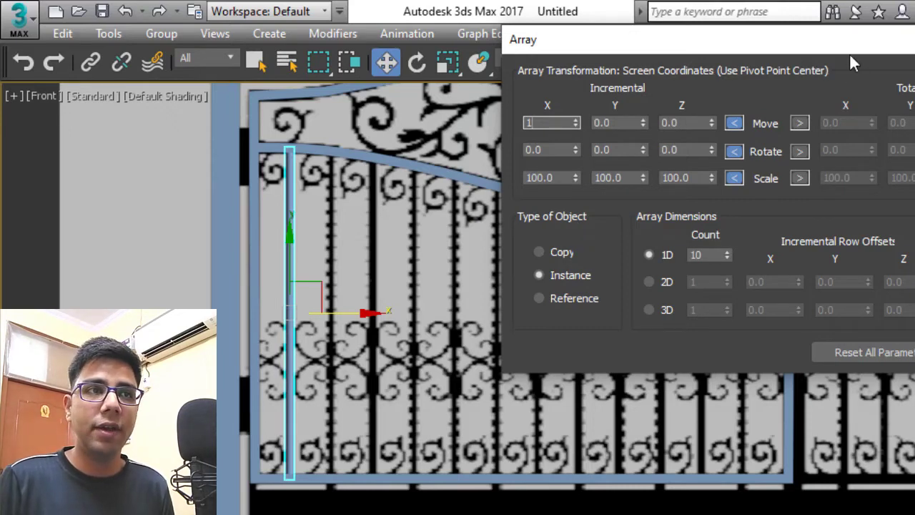
drag(850, 42, 914, 28)
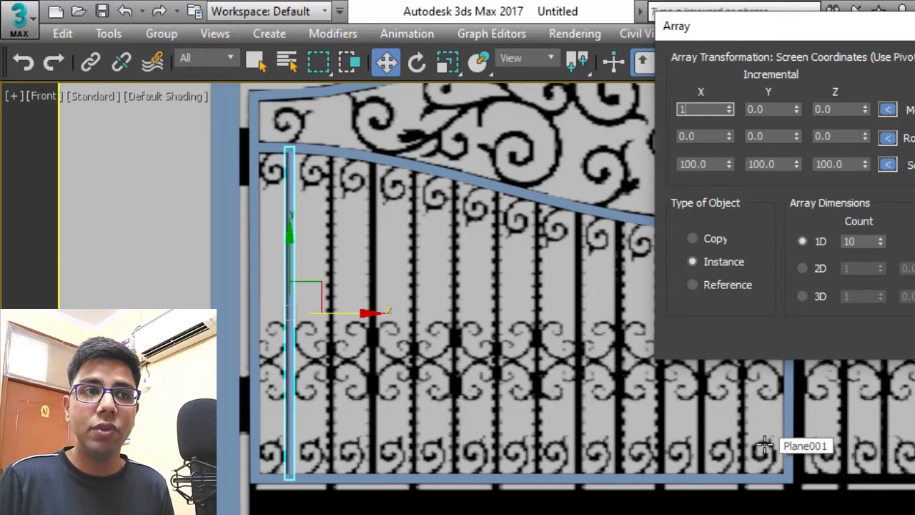
Set the bar array to a 1D count of 11, make the objects copies, and turn on the preview
double_click(866, 241)
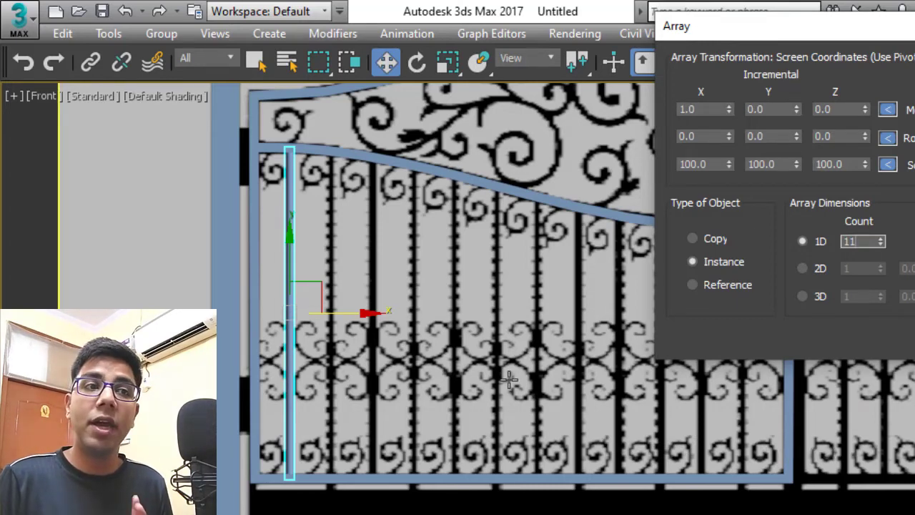
drag(787, 26, 851, 42)
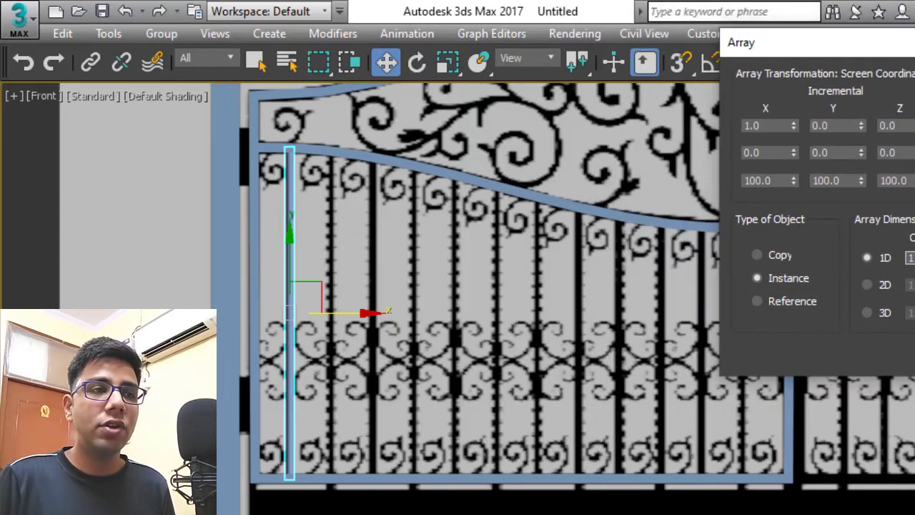
click(781, 256)
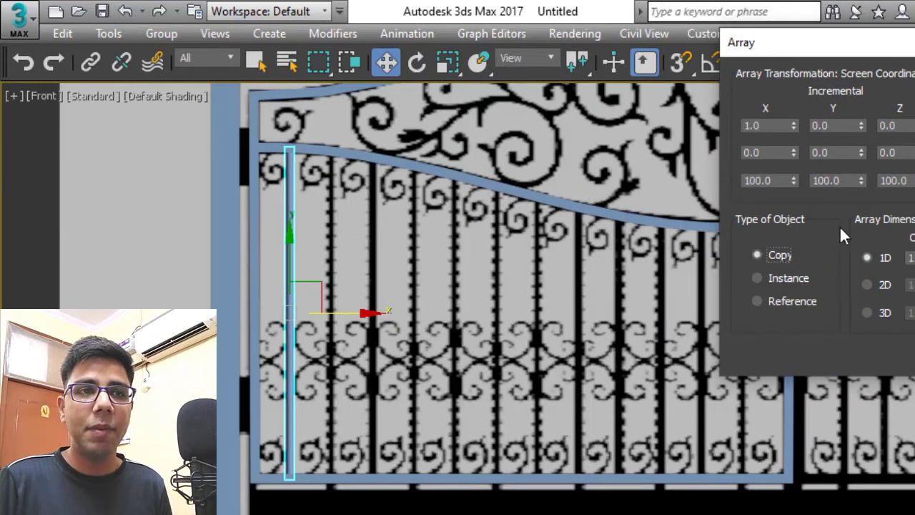
drag(908, 42, 694, 26)
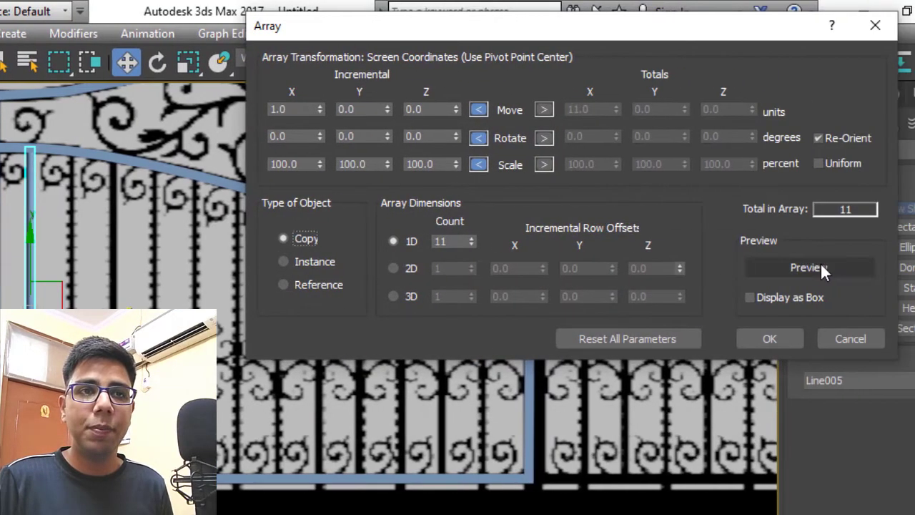
click(821, 265)
drag(459, 34, 577, 33)
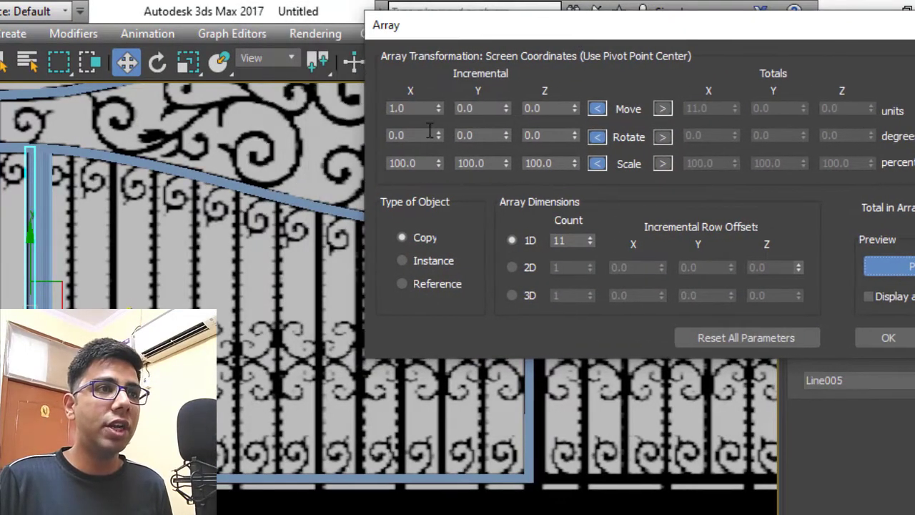
Try incremental X moves of 25, 24 and 24.75 to match the previewed bars to the reference spacing
drag(440, 105, 440, 111)
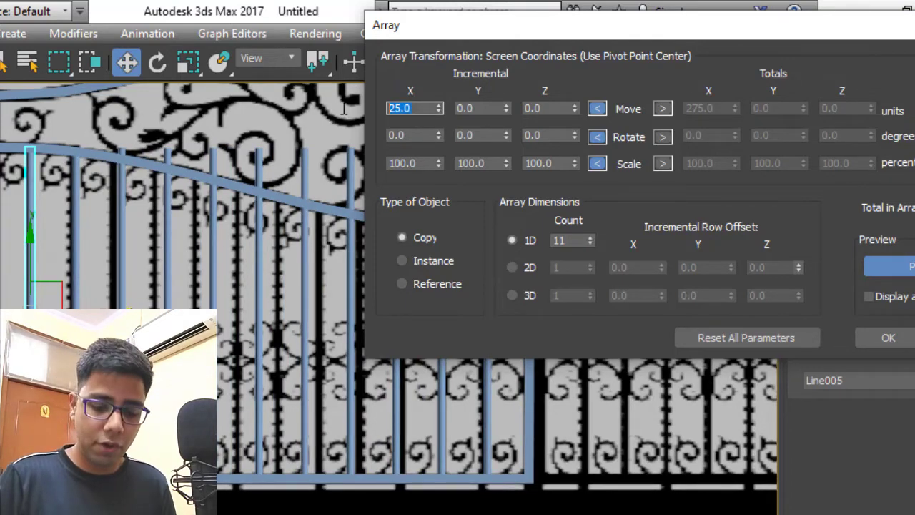
text(4)
key(Return)
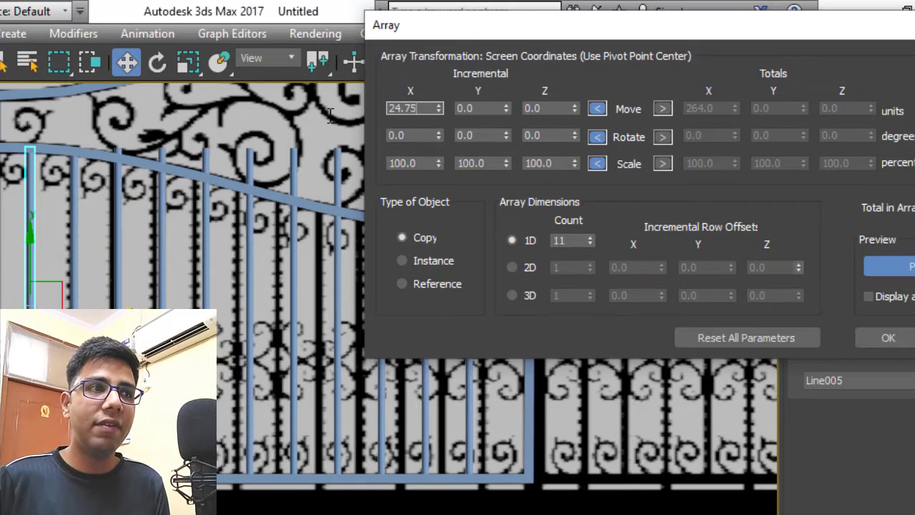
text(24.75)
key(Return)
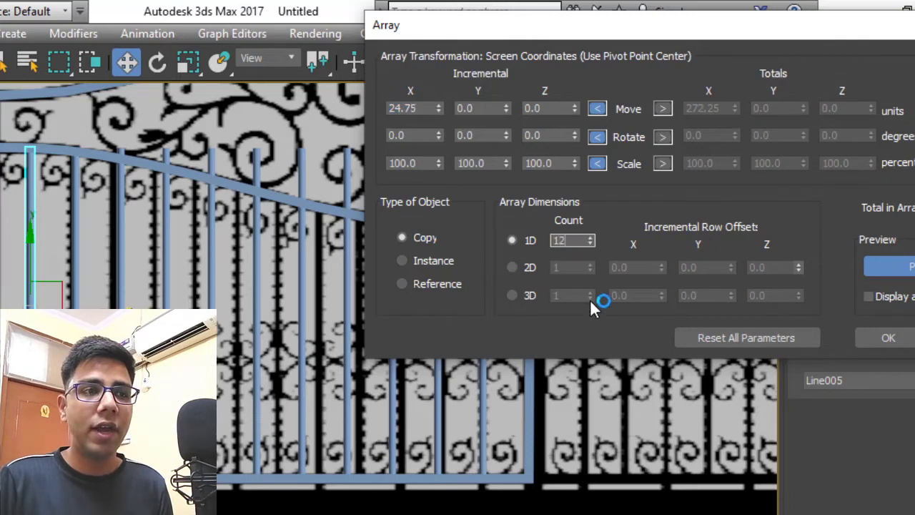
Create the bar array with a count of 12 and an incremental X move of 22.5
click(427, 109)
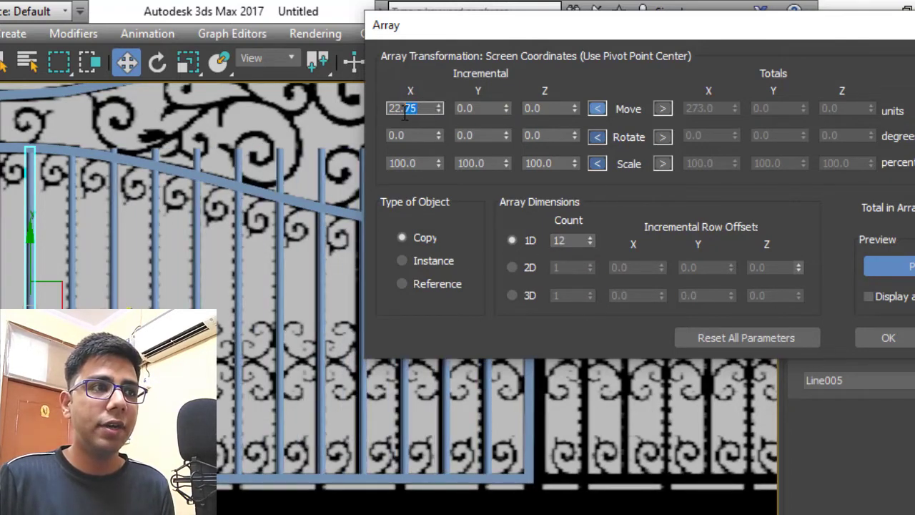
text(5)
key(Return)
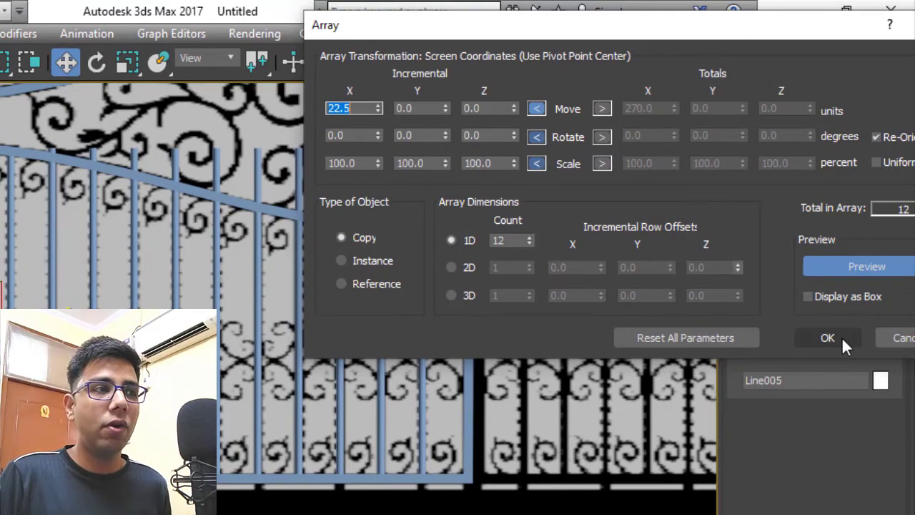
click(827, 337)
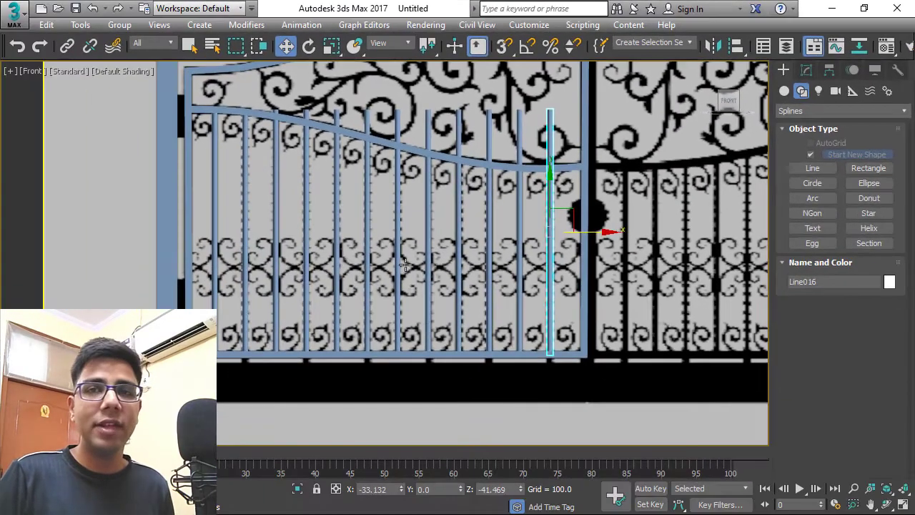
Select the leaf's first vertical bar, Line005, and enter its Spline sub-object level for editing
click(102, 292)
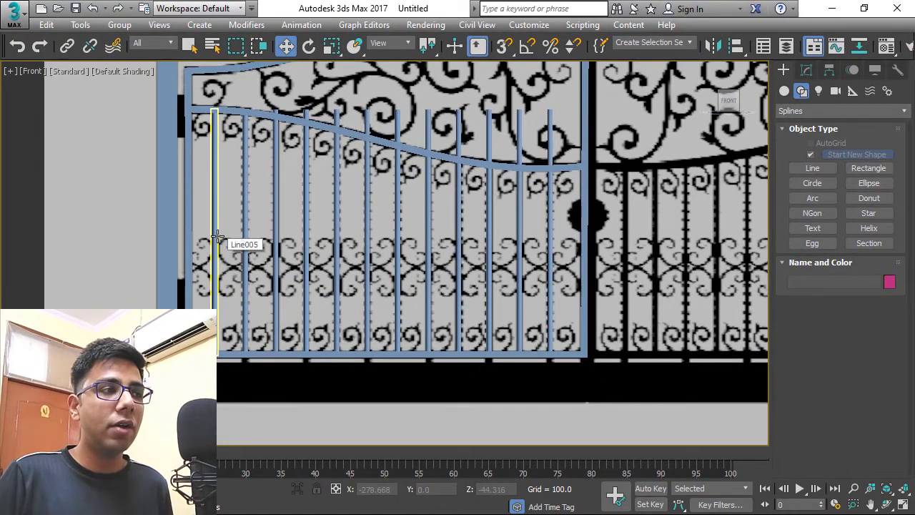
click(216, 237)
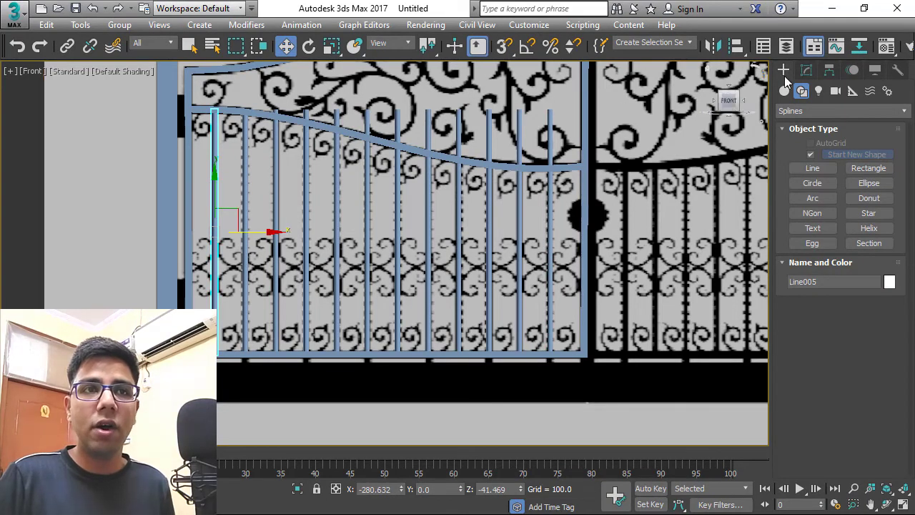
click(805, 70)
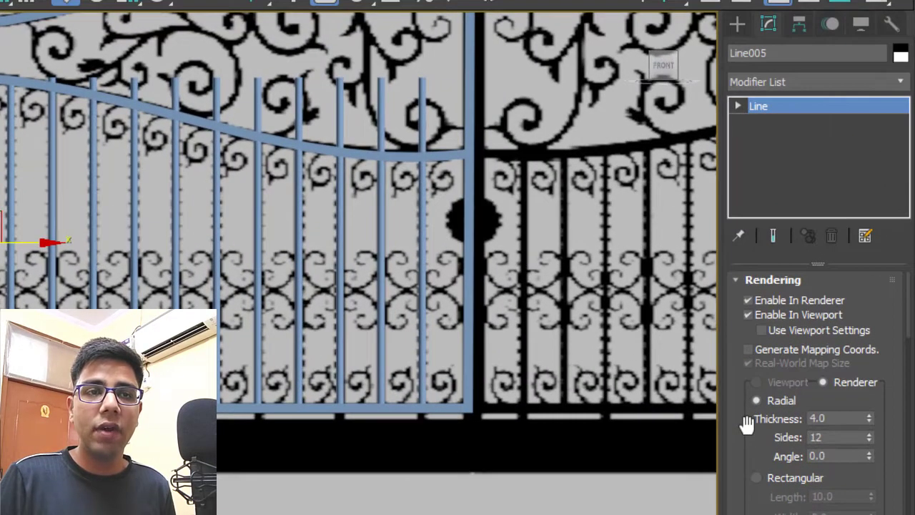
drag(747, 425, 787, 79)
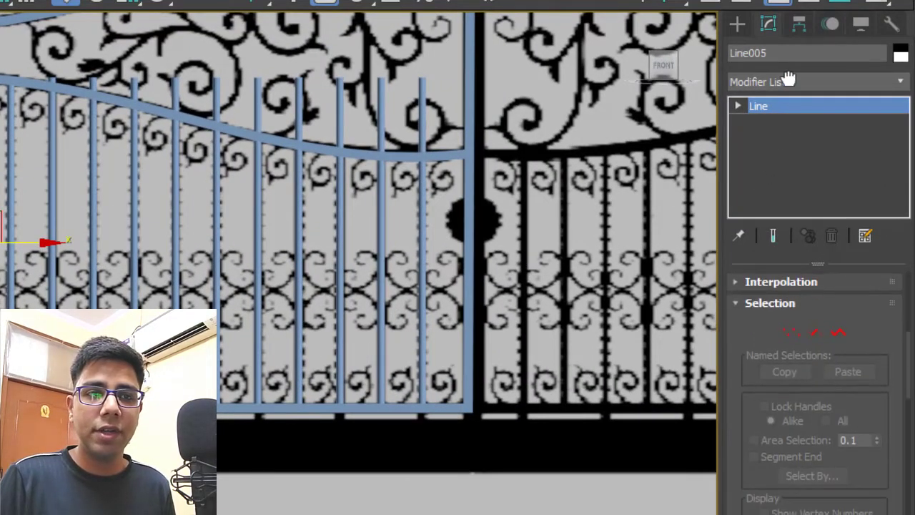
click(838, 333)
Attach the arrayed bars Line006 through Line016 to the first bar using Attach Multiple
drag(747, 425, 778, 58)
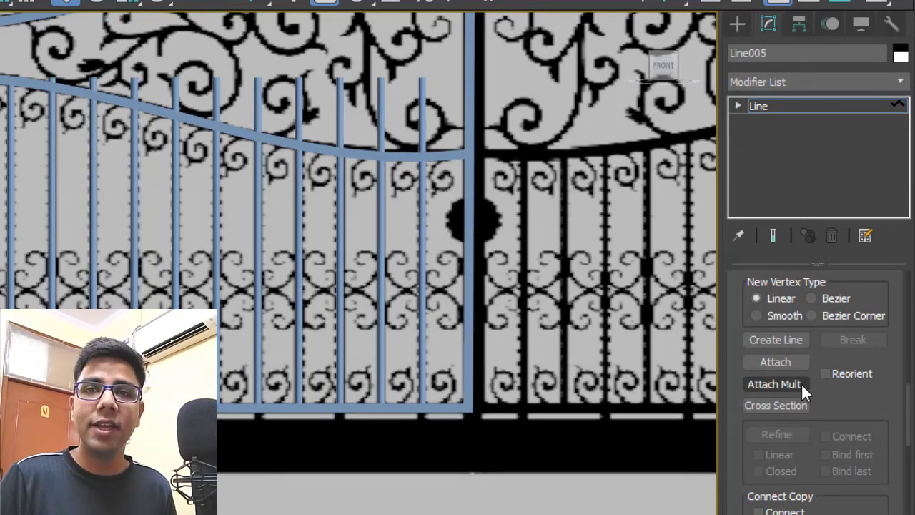
click(801, 382)
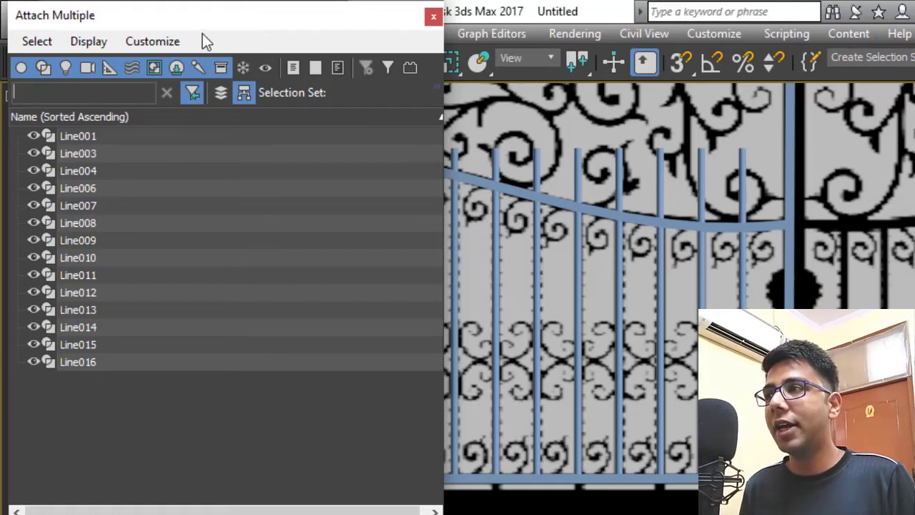
drag(209, 22, 374, 60)
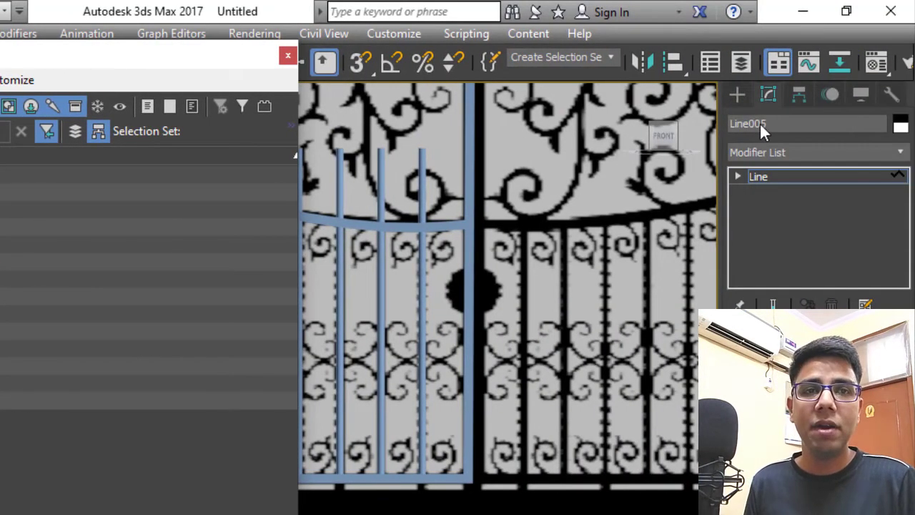
click(92, 224)
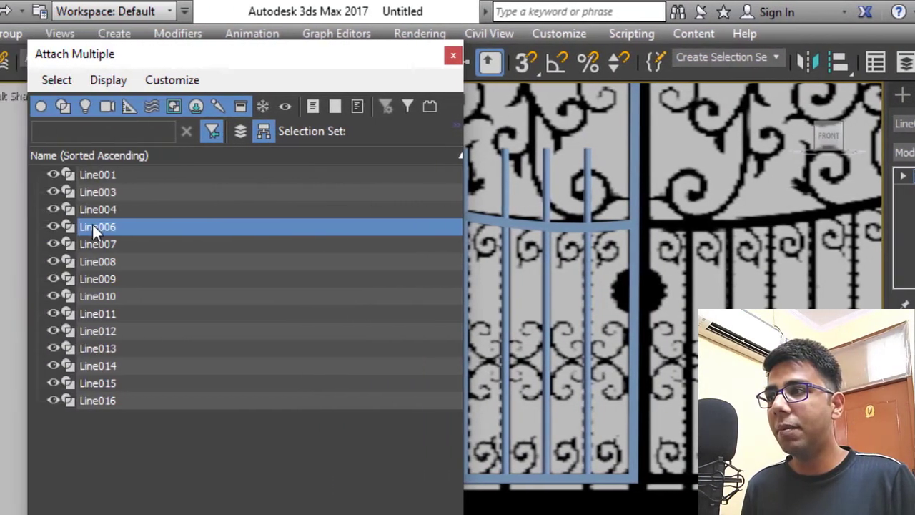
shift+click(108, 401)
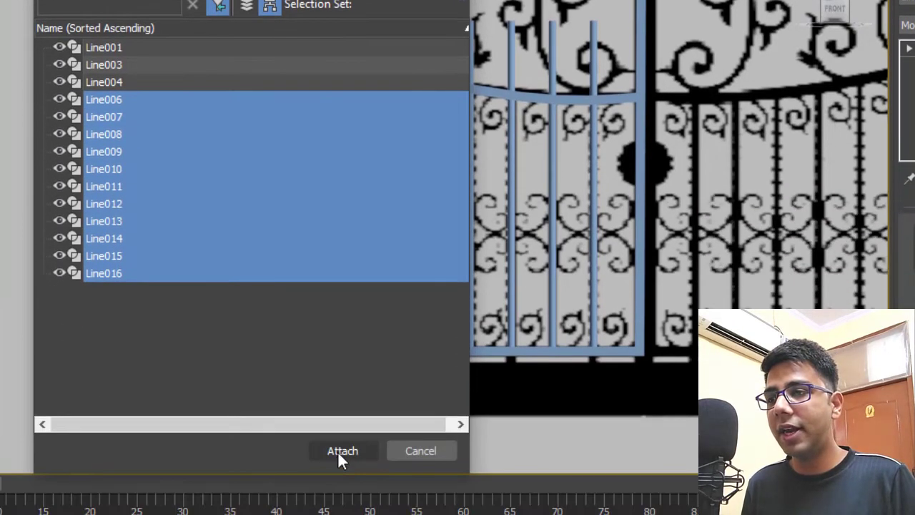
click(337, 451)
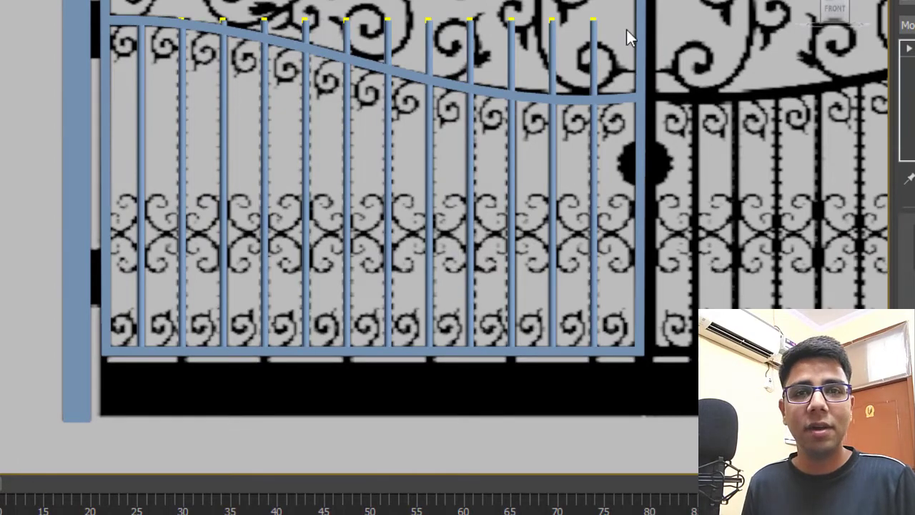
Display the viewport in wireframe and switch the attached bars to Vertex sub-object level
scroll(170, 32, up, 5)
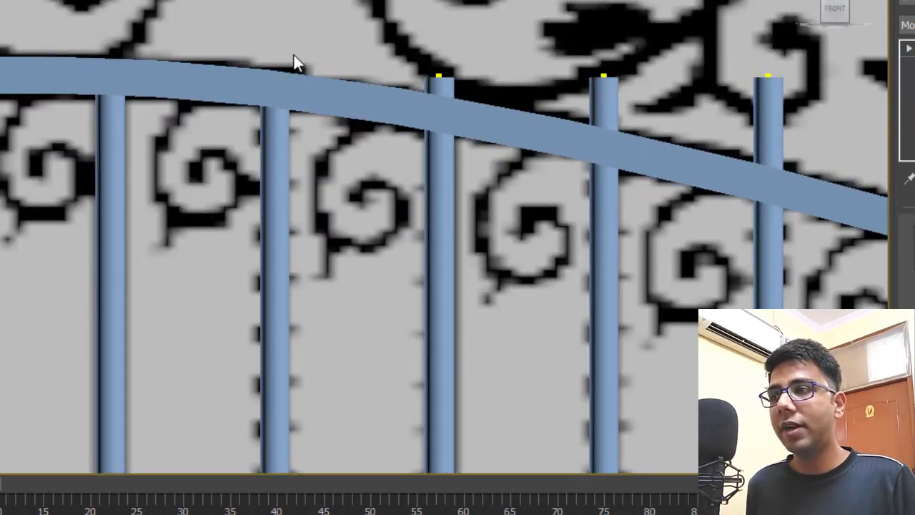
key(F3)
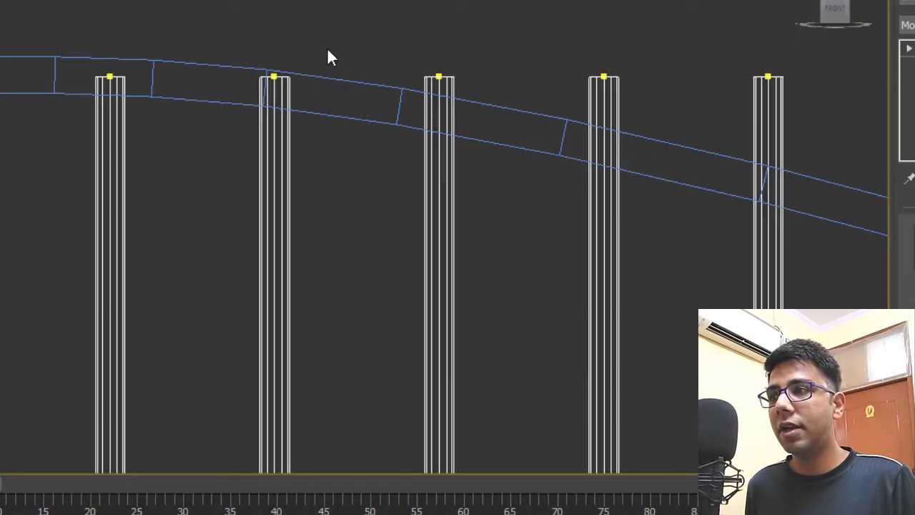
click(739, 49)
click(781, 66)
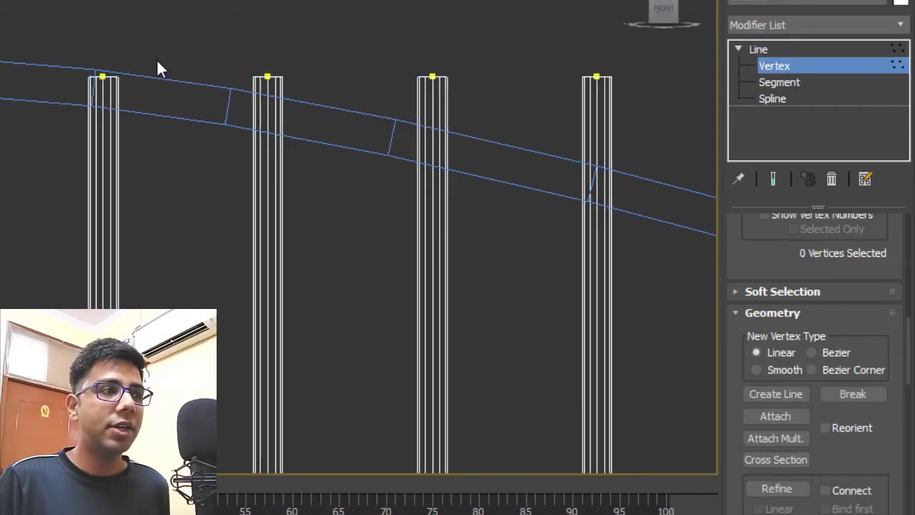
Lower the top vertices of the second to fifth bars so each ends within the curved rail
drag(162, 16, 32, 123)
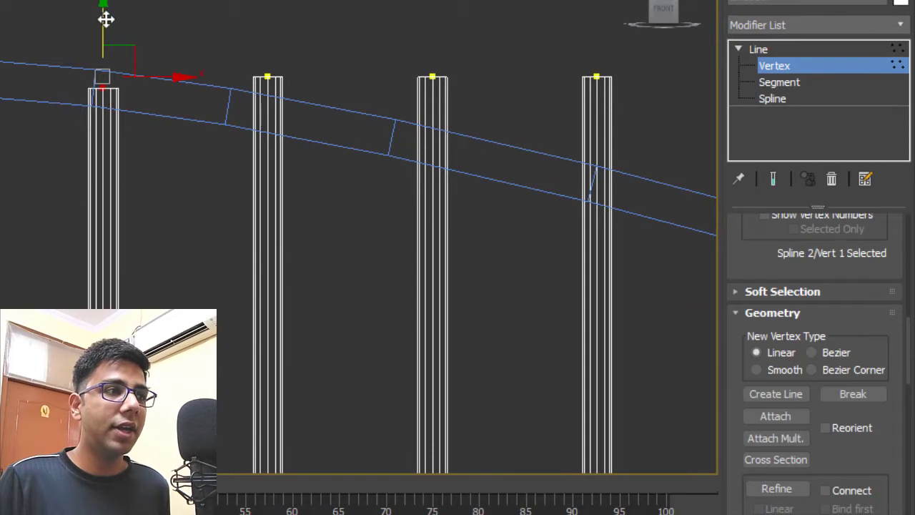
click(266, 76)
drag(294, 28, 286, 49)
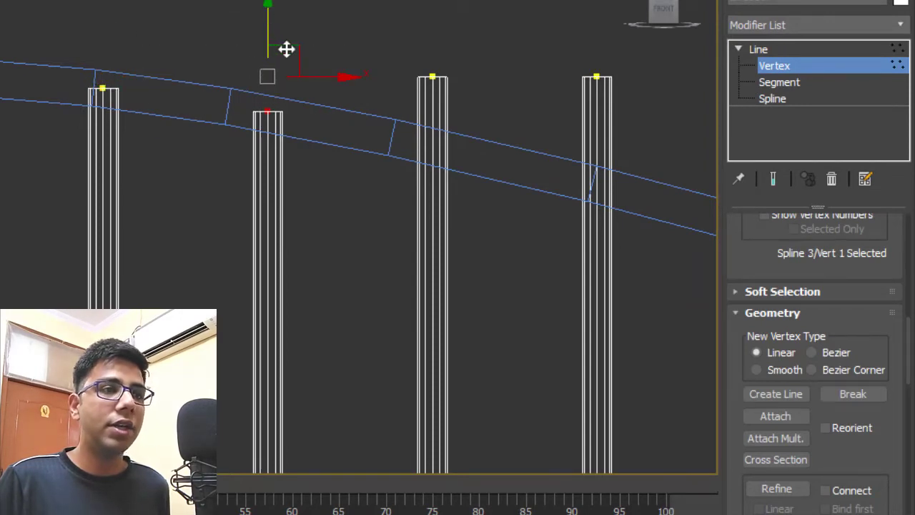
click(432, 76)
drag(428, 27, 431, 97)
click(597, 76)
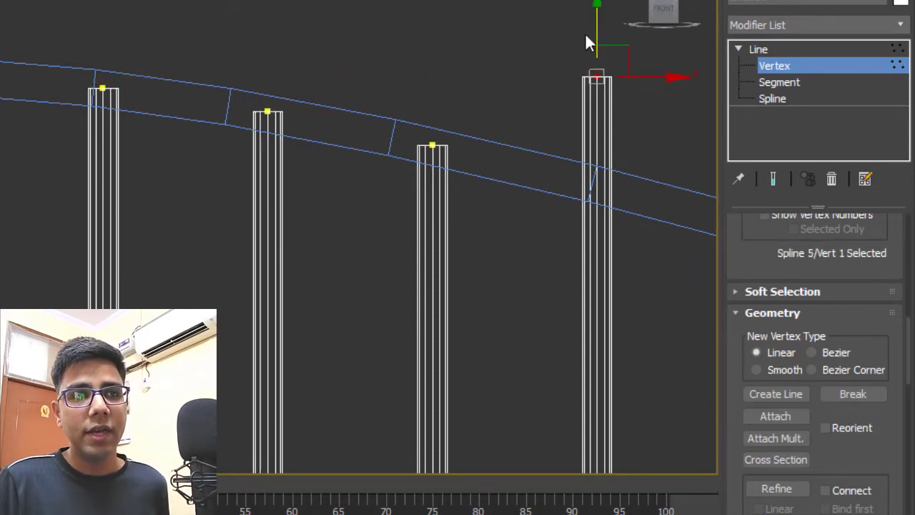
drag(596, 8, 624, 96)
Lower the top vertices of the sixth to twelfth bars so each ends within the descending curved rail
drag(309, 45, 321, 119)
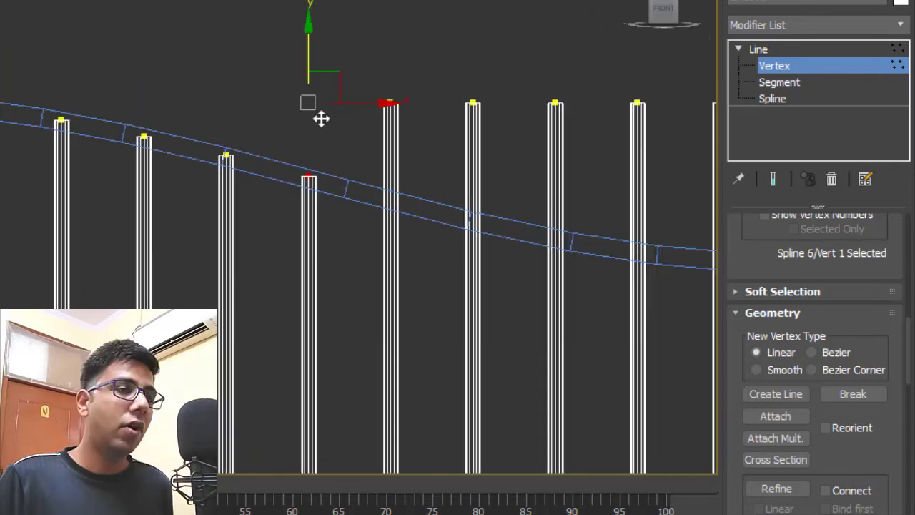
drag(441, 69, 362, 150)
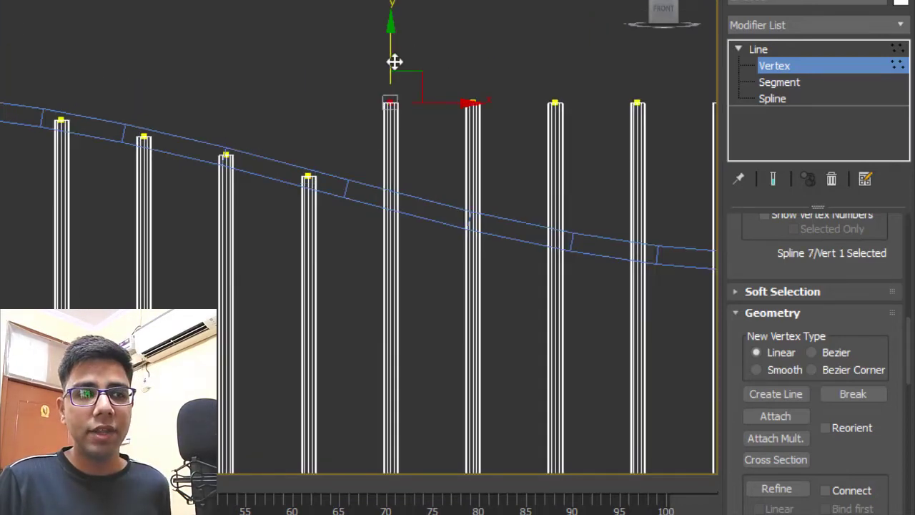
drag(394, 62, 429, 136)
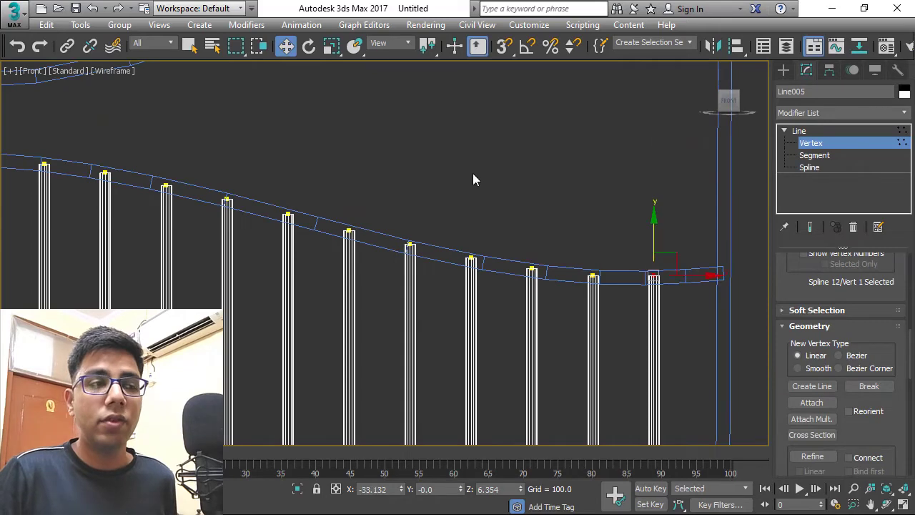
scroll(474, 179, down, 5)
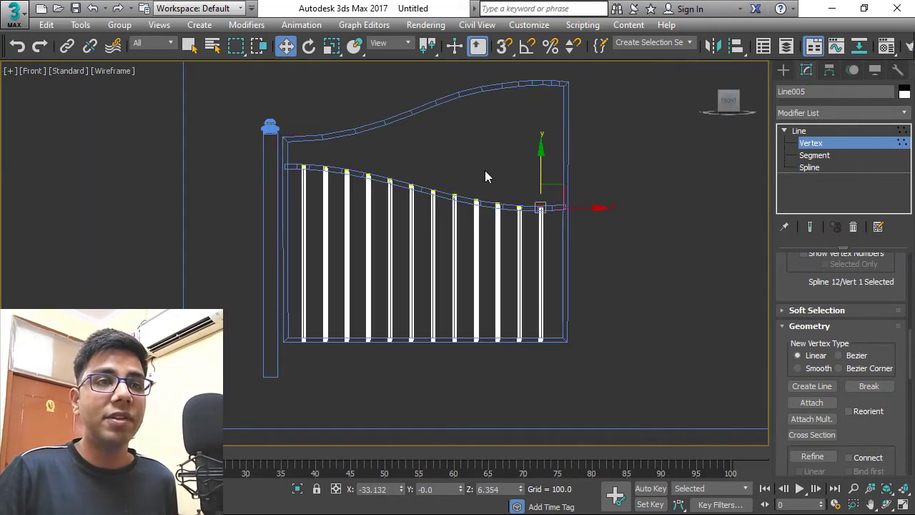
Exit Vertex sub-object level, return the viewport to default shading and deselect the bars
click(833, 145)
key(F3)
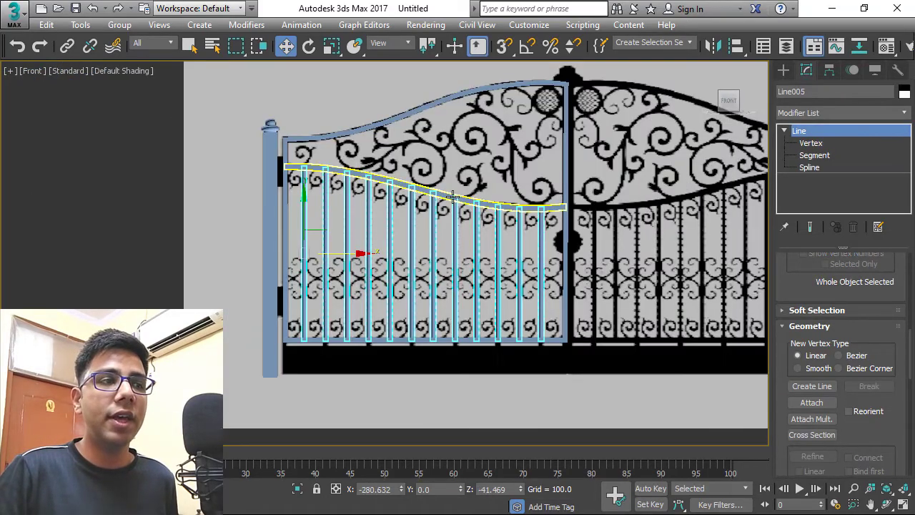
scroll(385, 224, down, 2)
click(302, 220)
scroll(523, 208, up, 2)
scroll(380, 244, down, 1)
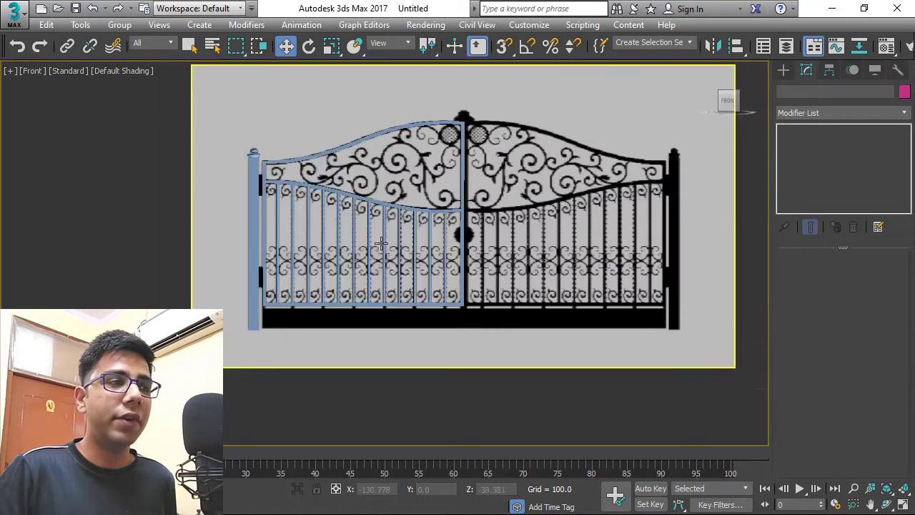
scroll(493, 206, up, 2)
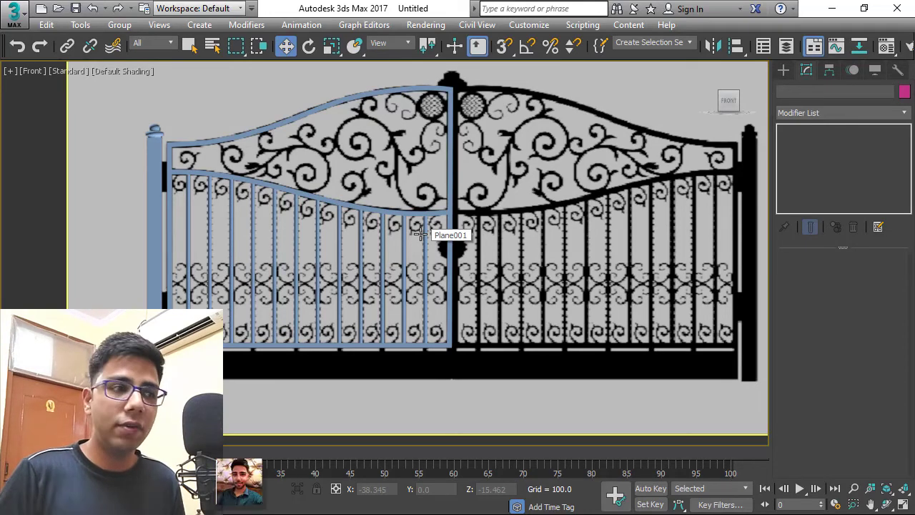
Select the attached bars, Line005, near the leaf's bottom rail and enter their Vertex sub-object level
scroll(460, 381, up, 6)
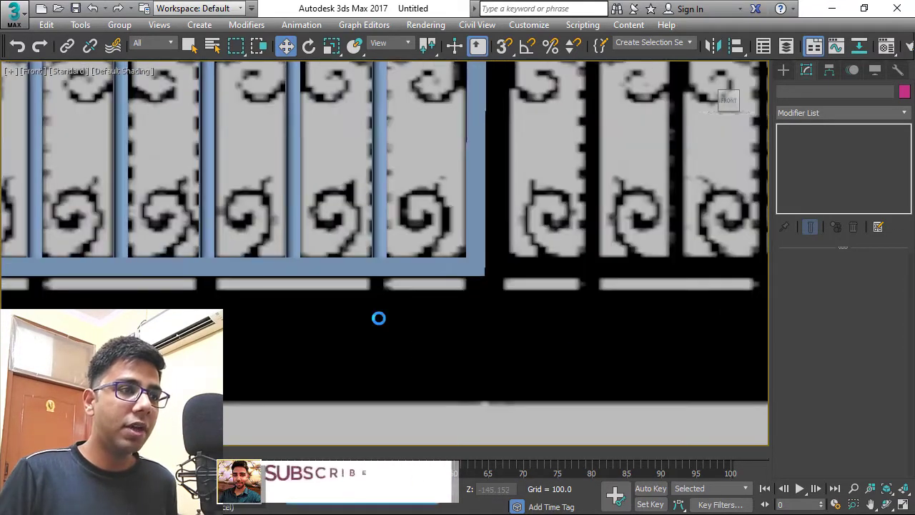
scroll(393, 290, down, 3)
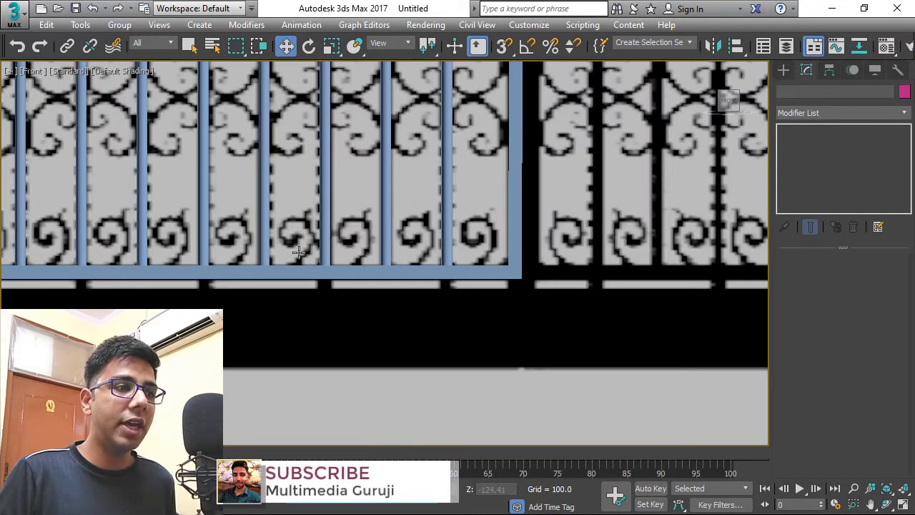
click(448, 249)
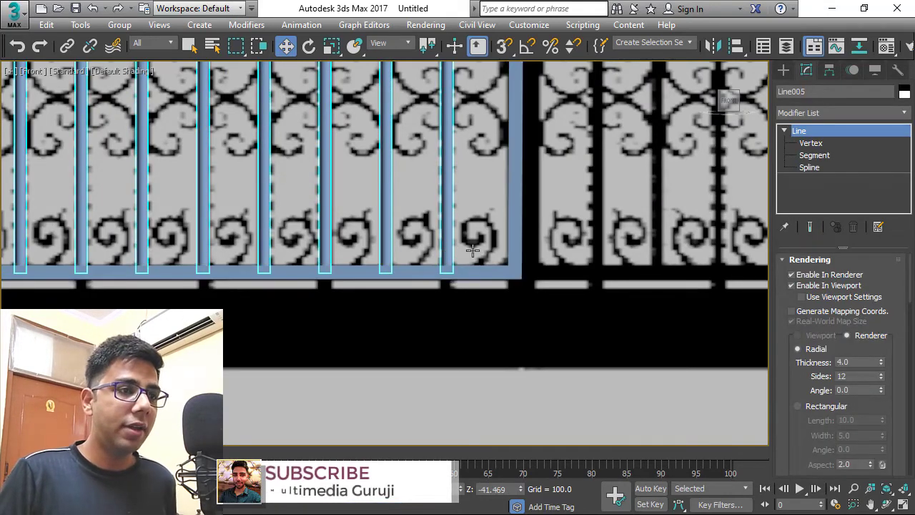
key(1)
Try to extend only the last bar's bottom vertex below the bottom rail, and undo the move
drag(425, 292, 454, 269)
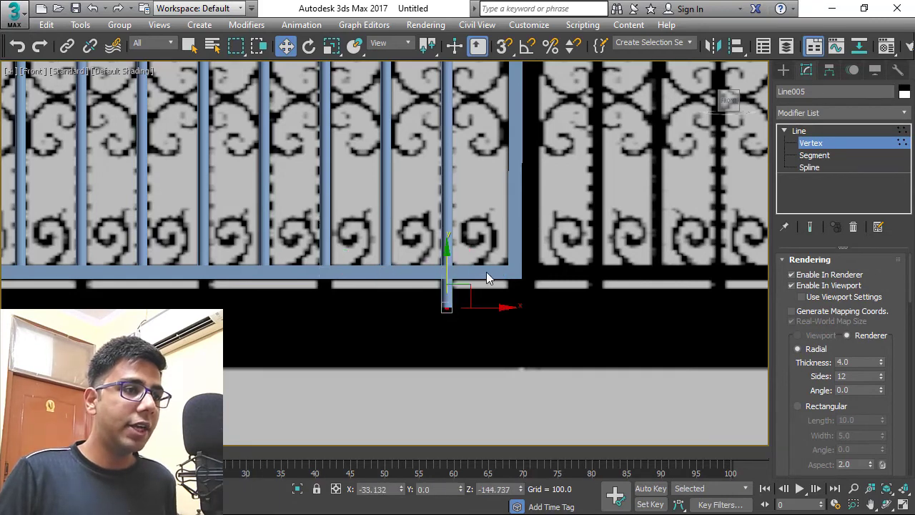
scroll(489, 279, down, 2)
key(ctrl+z)
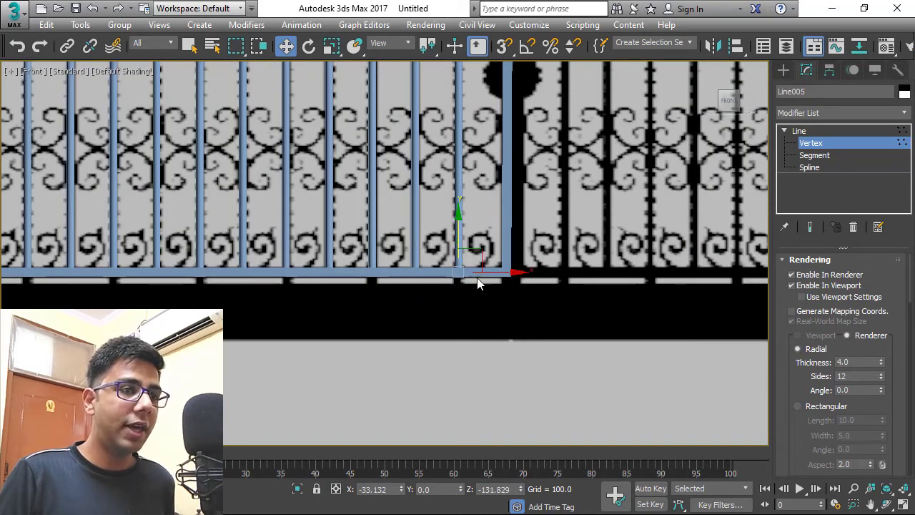
In wireframe display, select the bottom vertices of every second bar, from the twelfth back to the second
scroll(376, 285, up, 2)
key(F3)
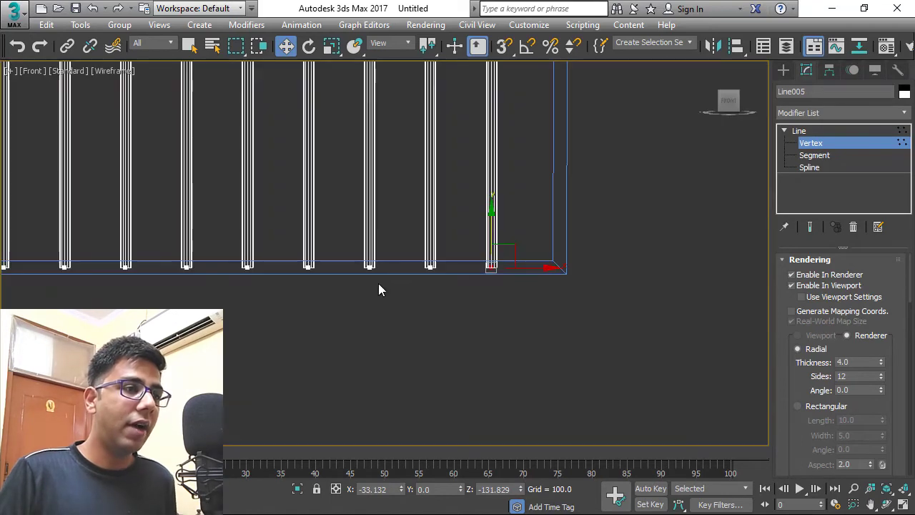
drag(392, 244, 362, 296)
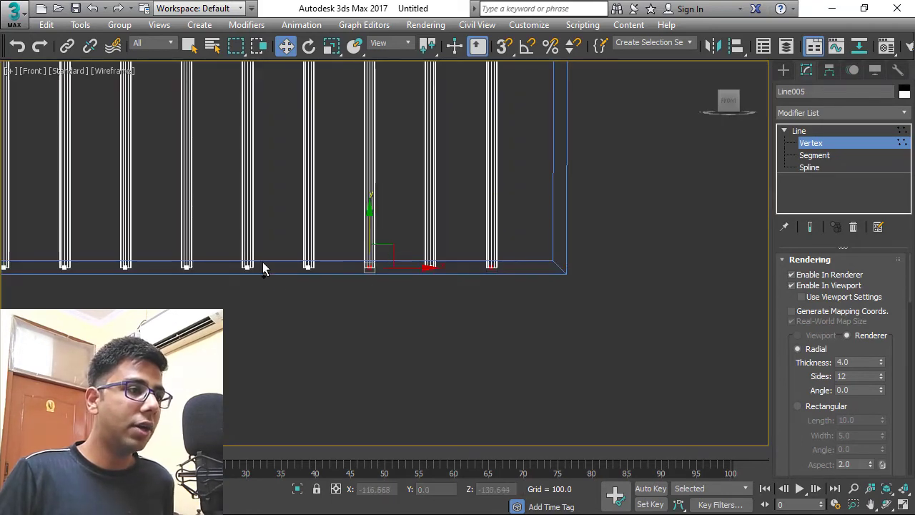
drag(92, 293, 93, 290)
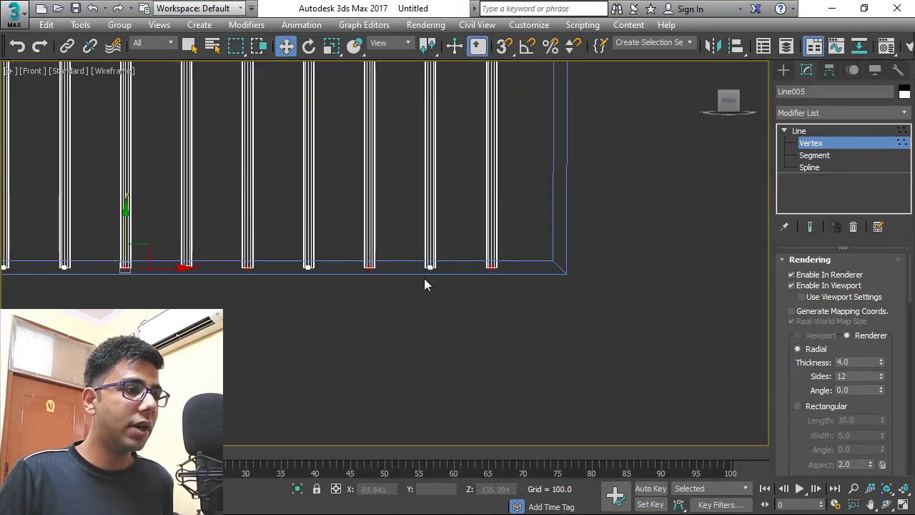
scroll(203, 272, down, 2)
click(134, 275)
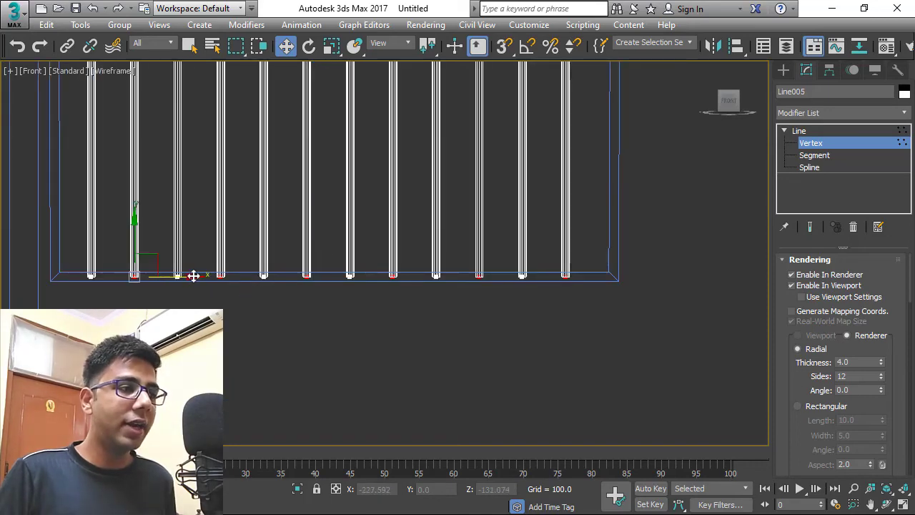
Restore default shading, move the selected bottom vertices down past the bottom rail into the reference's black base, and deselect the bars
key(F3)
scroll(227, 285, up, 4)
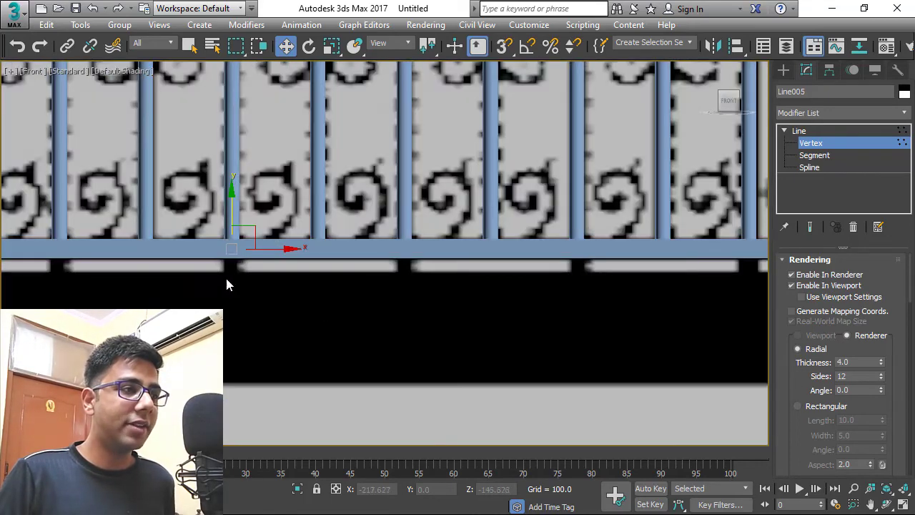
drag(229, 203, 235, 243)
scroll(395, 290, down, 4)
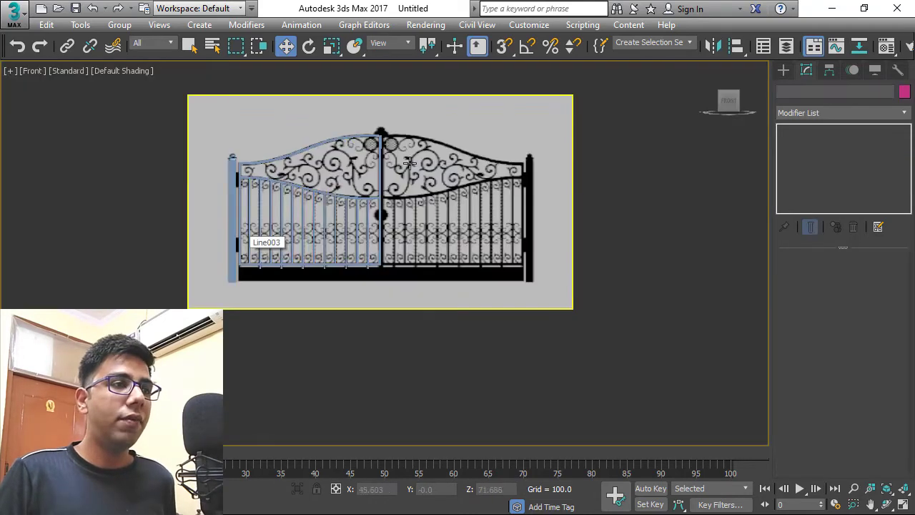
scroll(408, 161, up, 2)
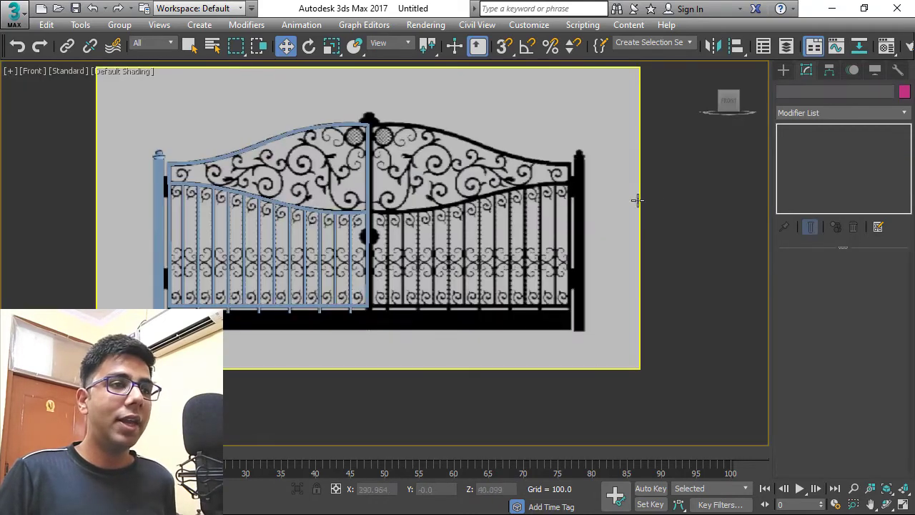